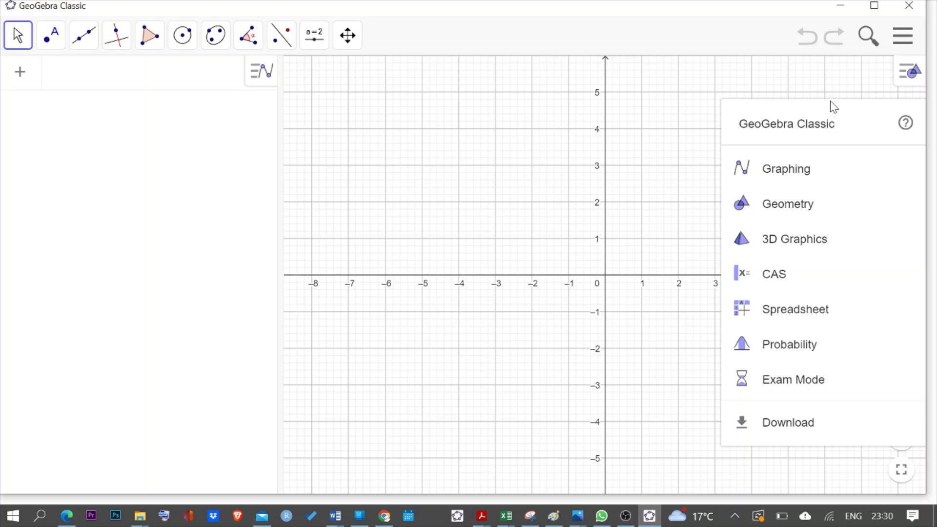
Maximize the program window and dismiss the list of GeoGebra Classic perspectives.
click(874, 6)
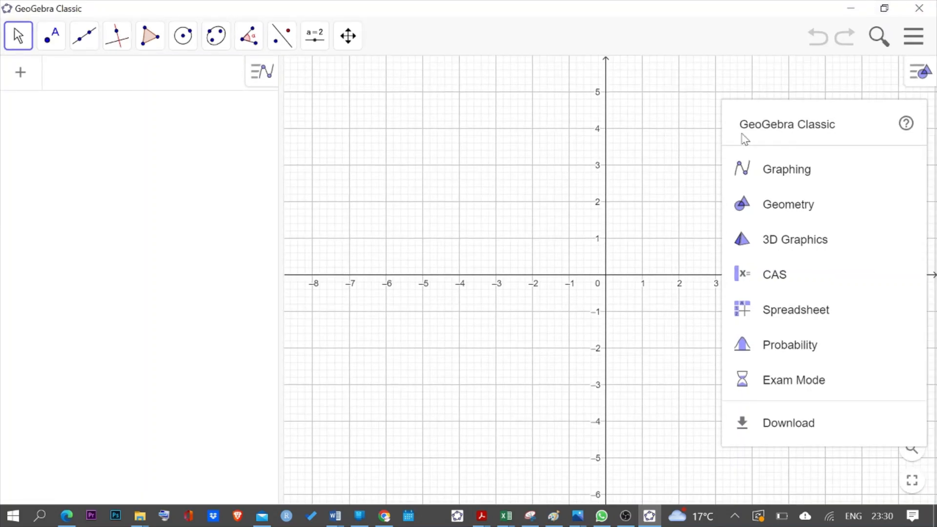
click(115, 84)
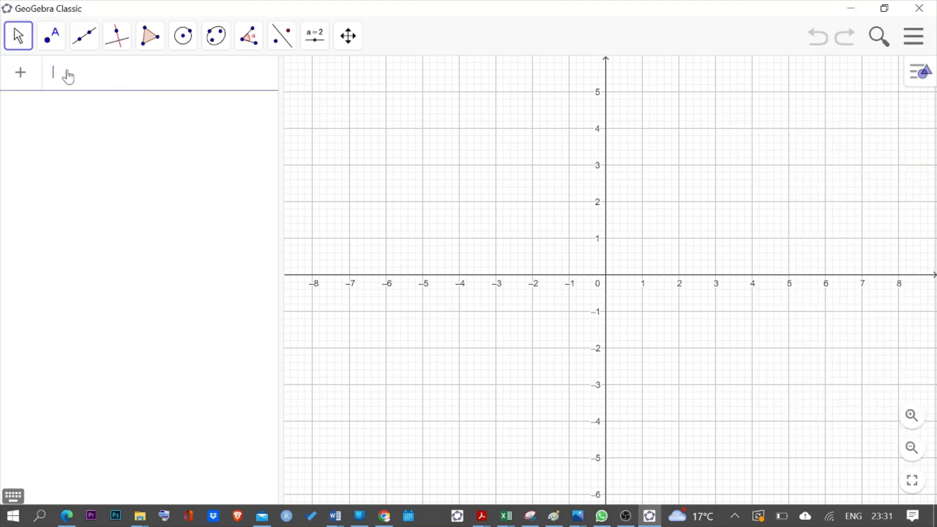
click(91, 189)
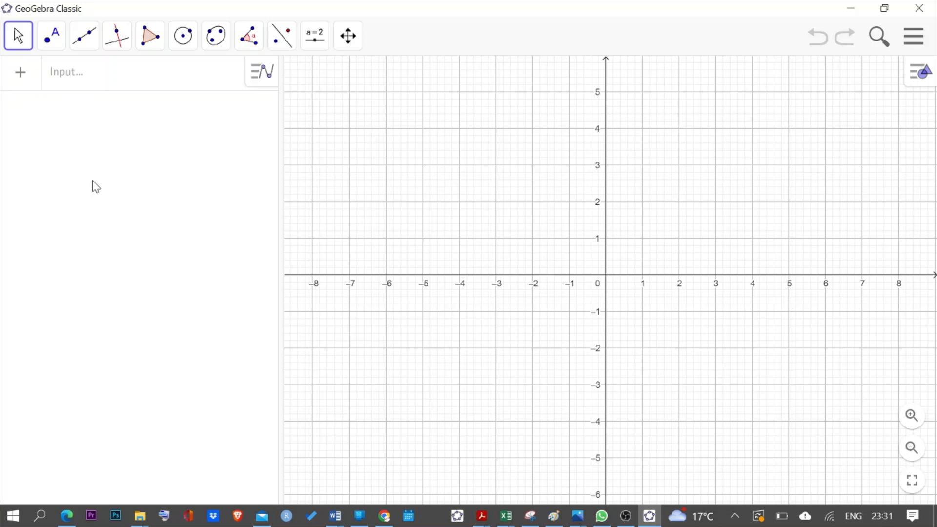
click(77, 77)
click(103, 201)
click(172, 76)
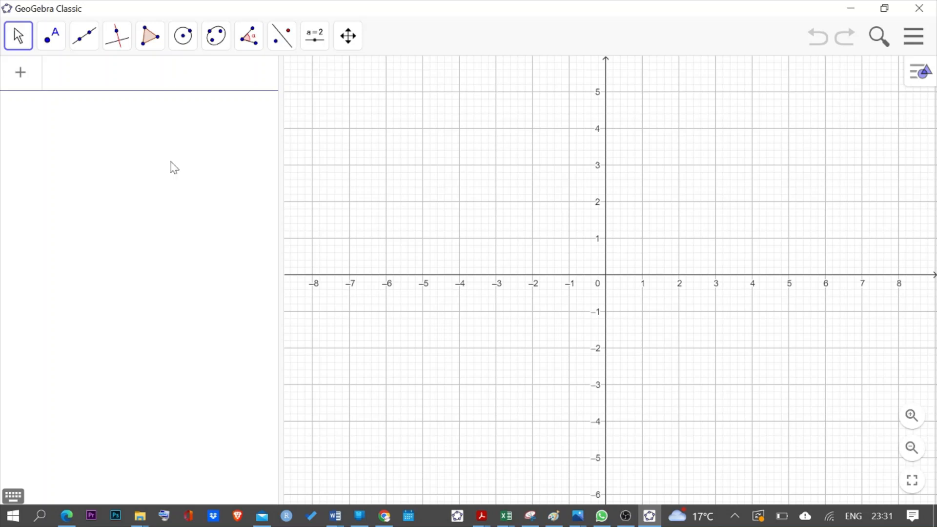
click(169, 195)
click(109, 84)
click(113, 195)
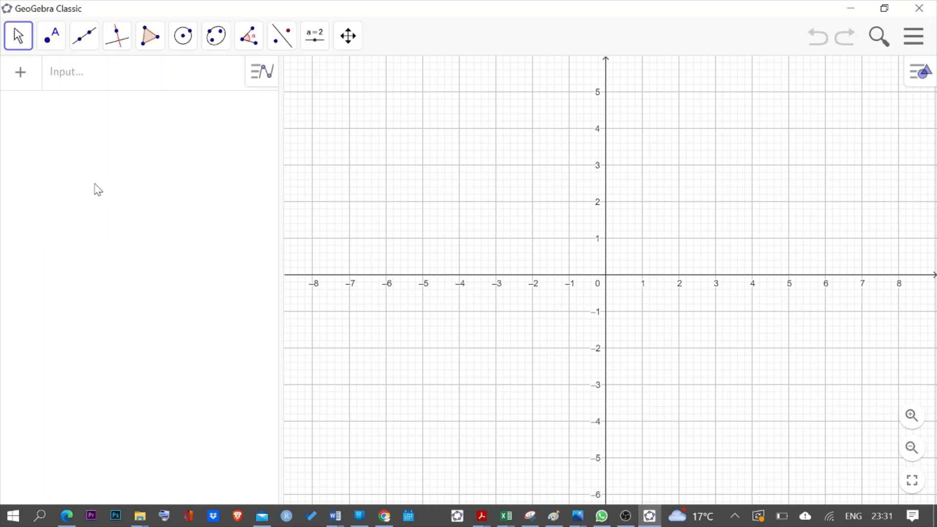
Plot the function x^2 by entering it in the Algebra view.
click(74, 81)
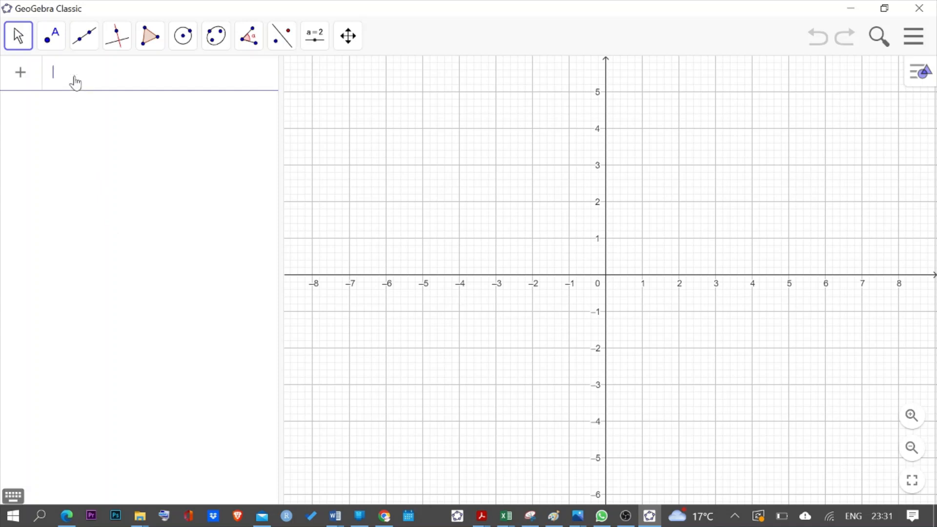
text(X)
key(BackSpace)
text(x)
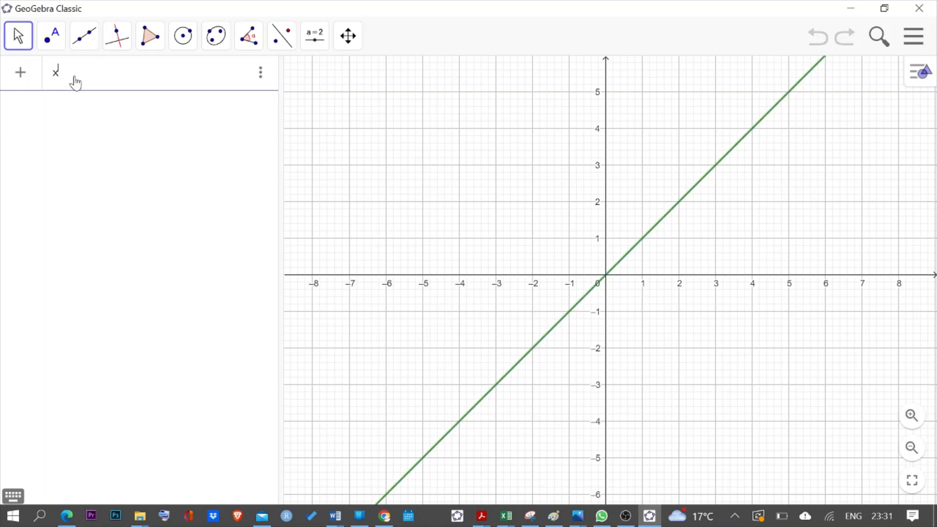
text(^2)
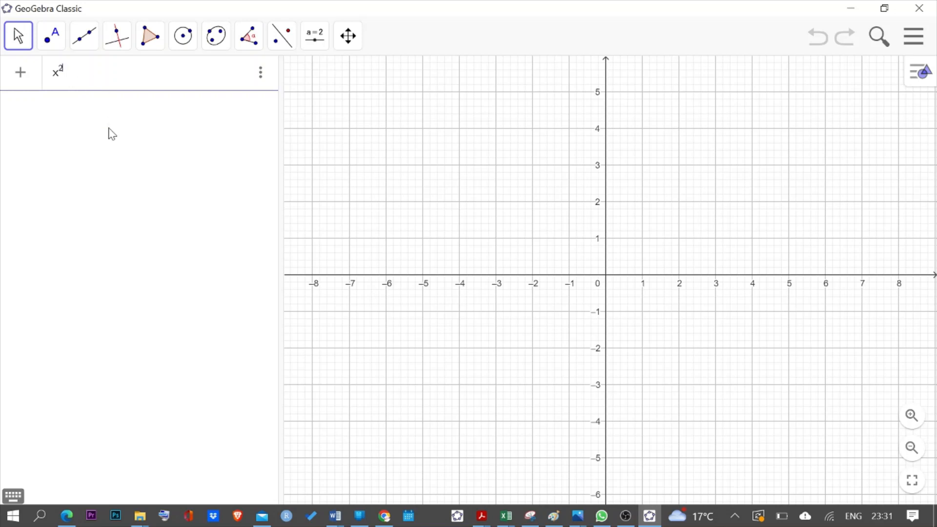
key(Return)
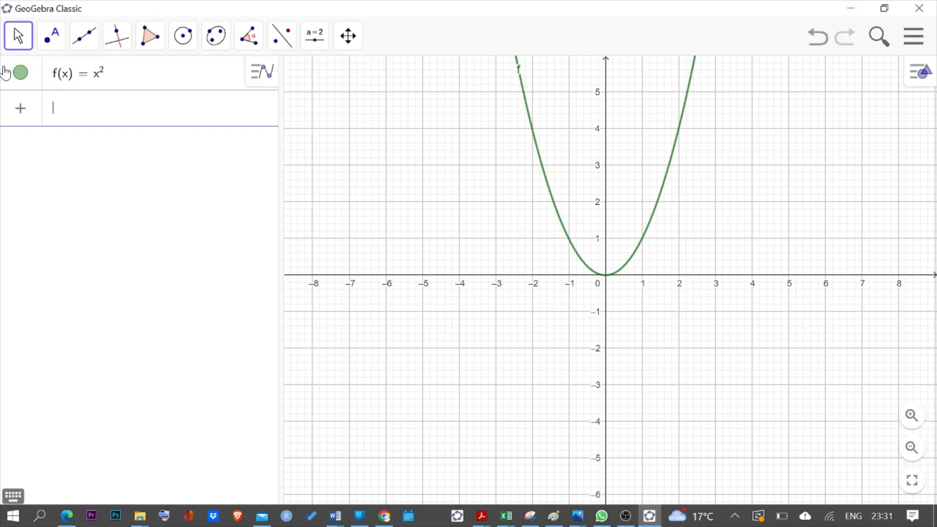
click(1, 147)
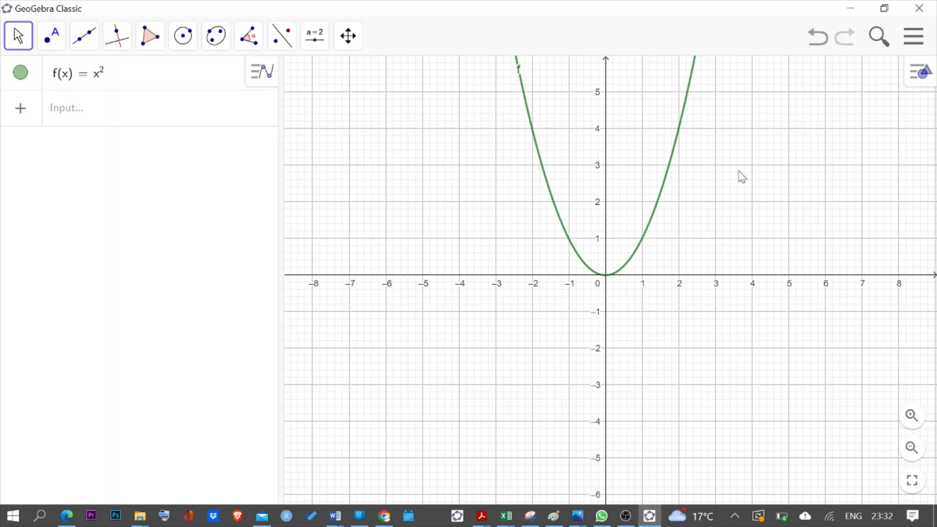
Show the 3D Graphics and Spreadsheet views one at a time, hiding each again.
click(915, 42)
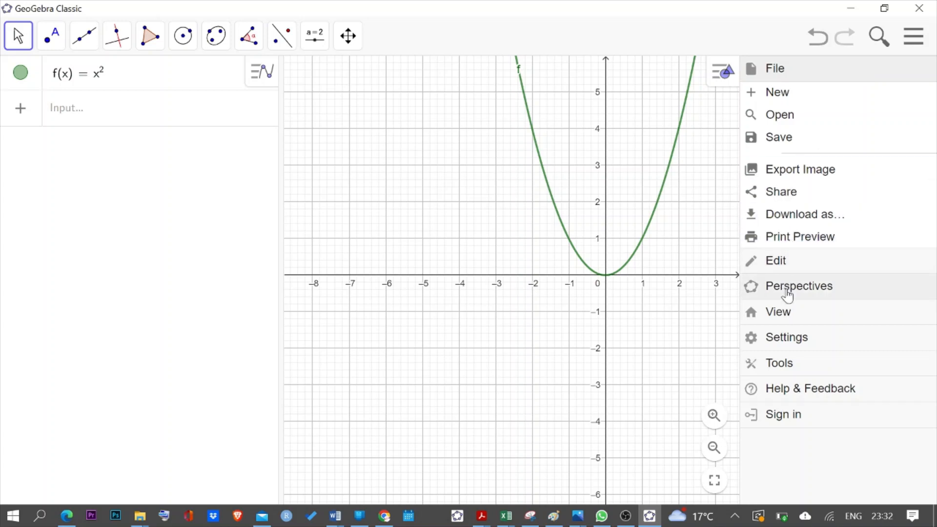
click(782, 318)
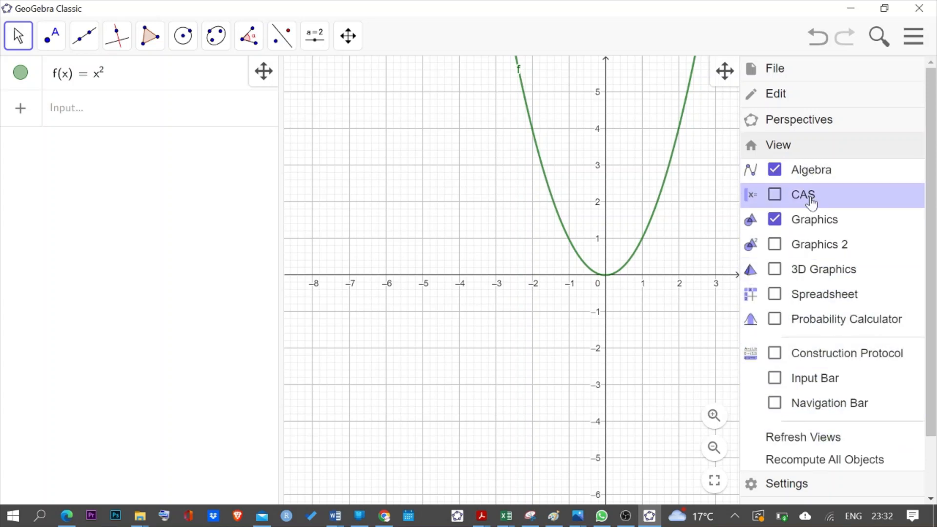
click(776, 271)
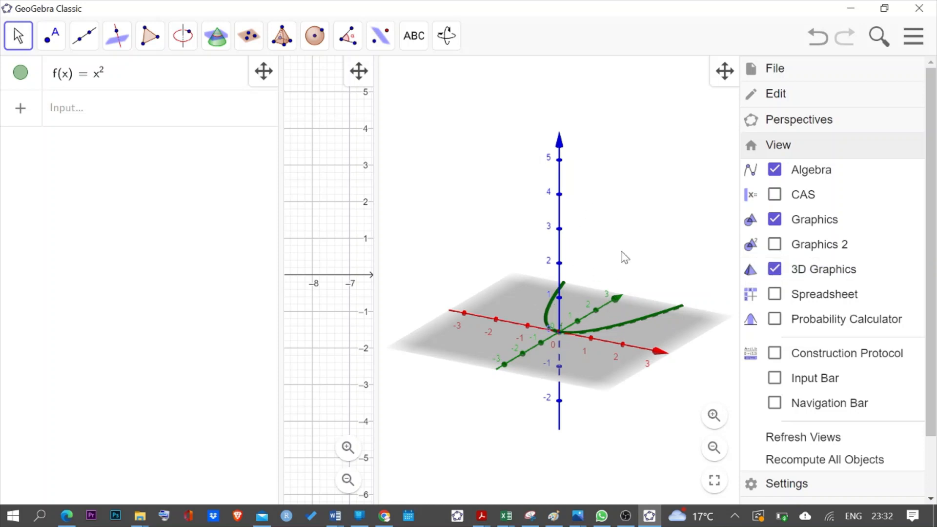
click(786, 275)
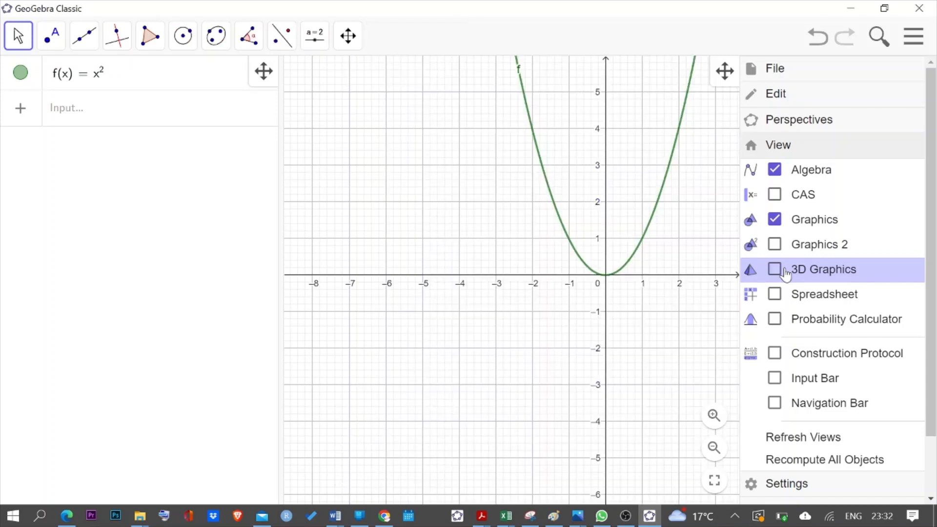
click(778, 298)
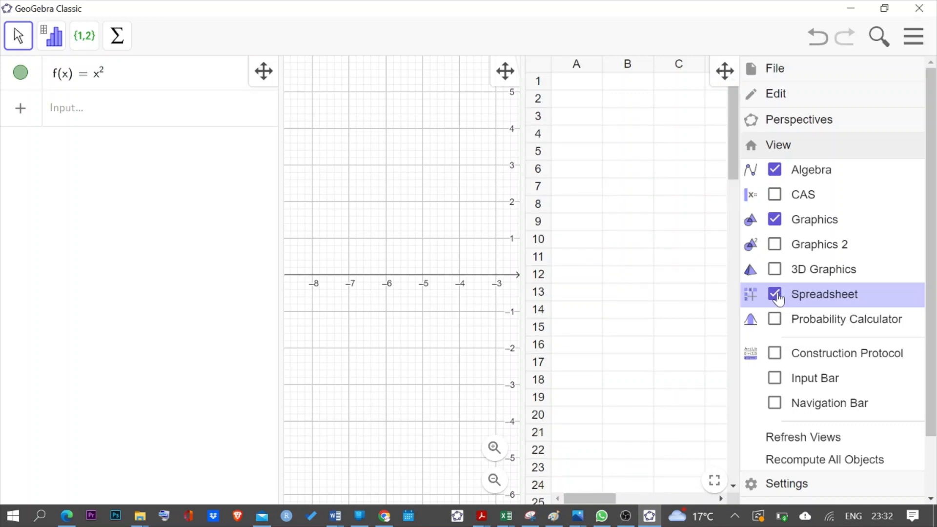
click(777, 298)
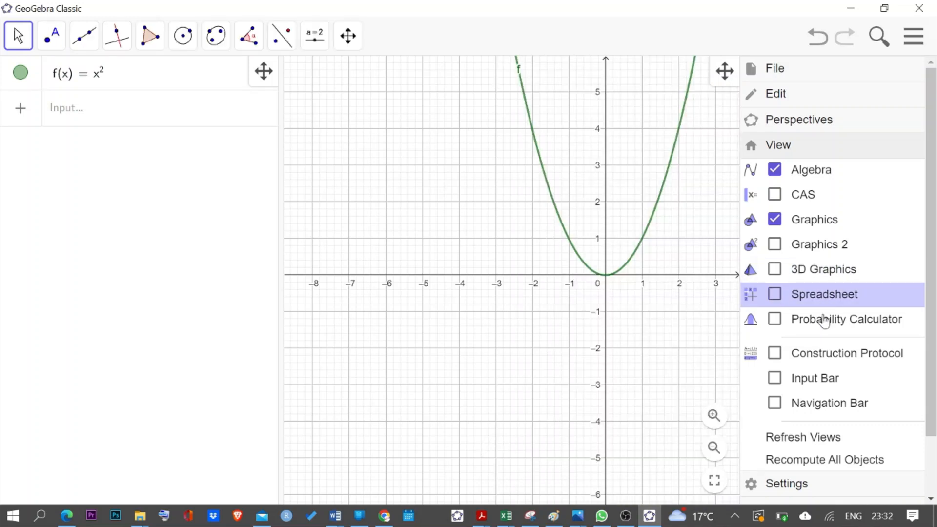
Show the Input Bar below the graph and hide it again.
click(778, 380)
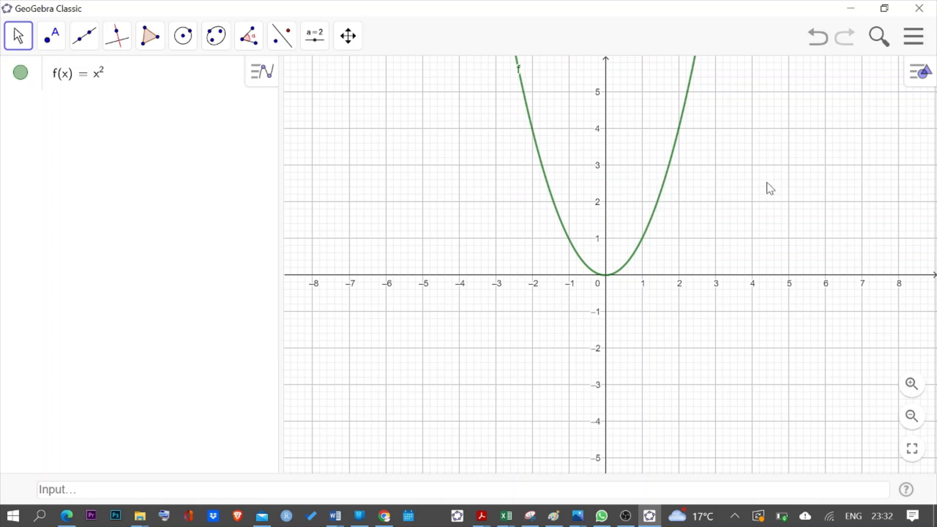
click(913, 40)
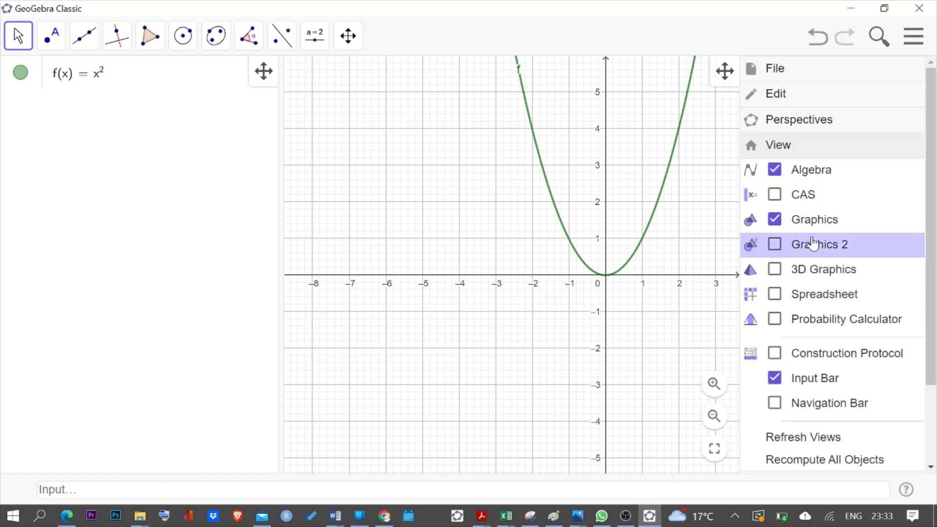
click(775, 379)
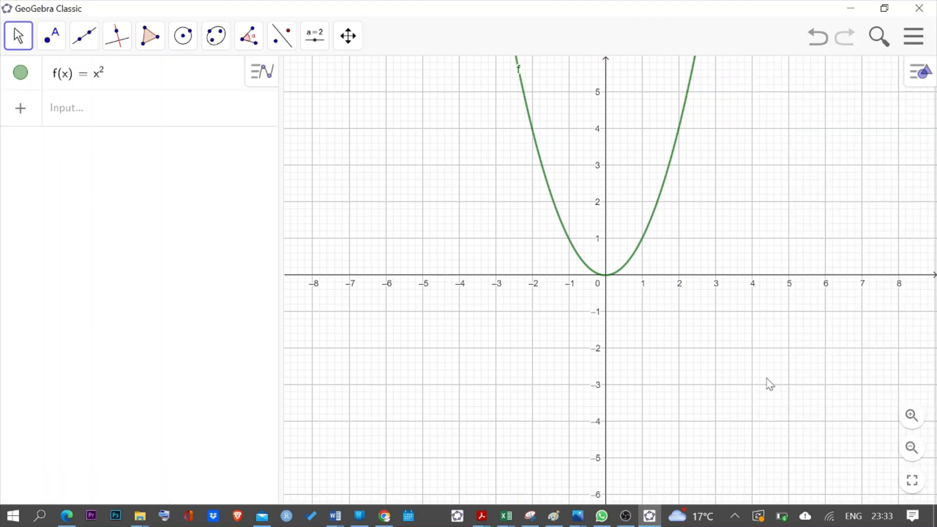
Turn on the Input Bar below the Algebra and Graphics views.
click(914, 35)
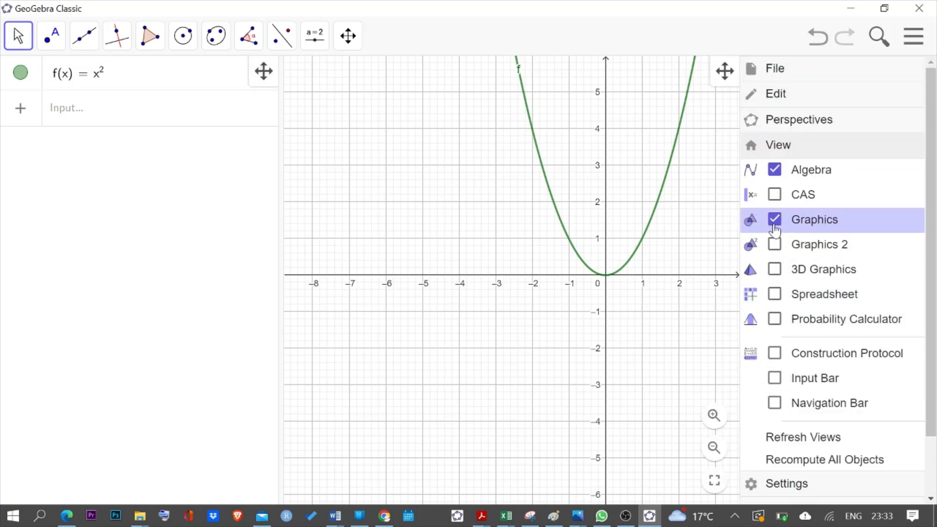
click(775, 379)
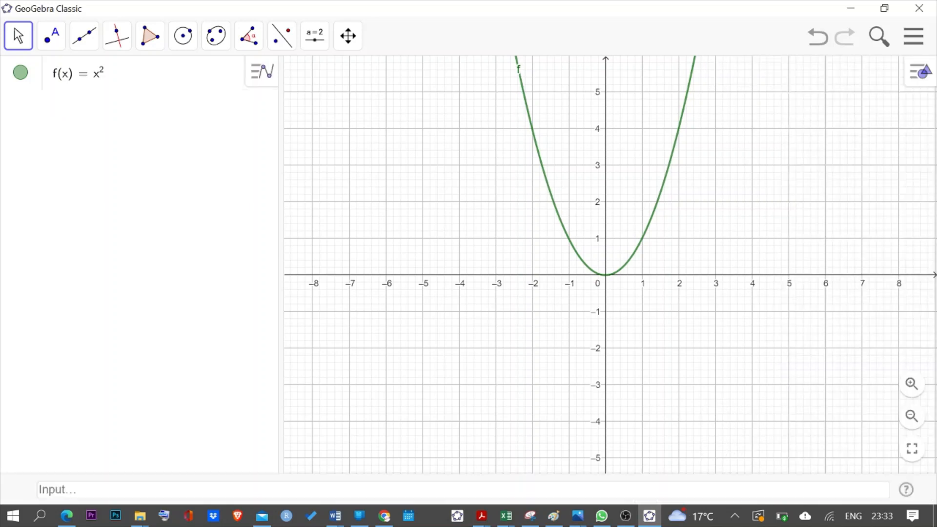
click(463, 490)
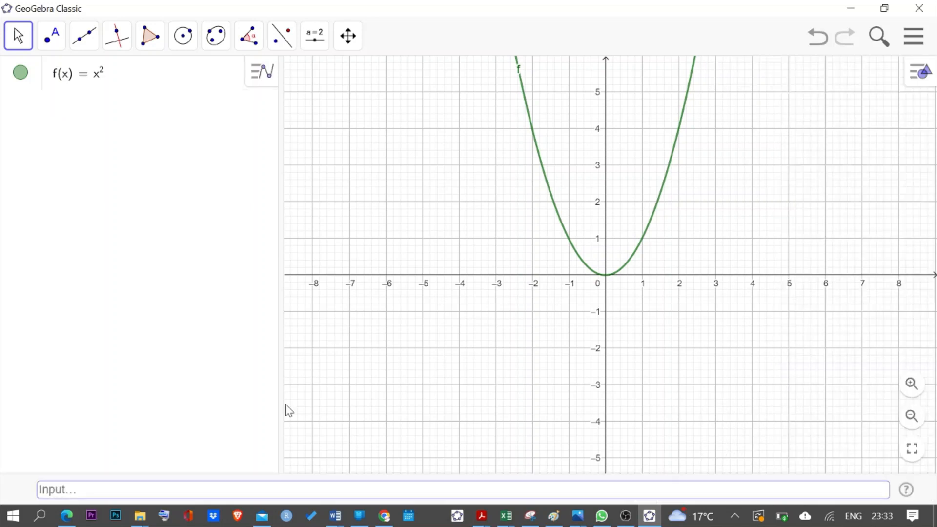
click(117, 76)
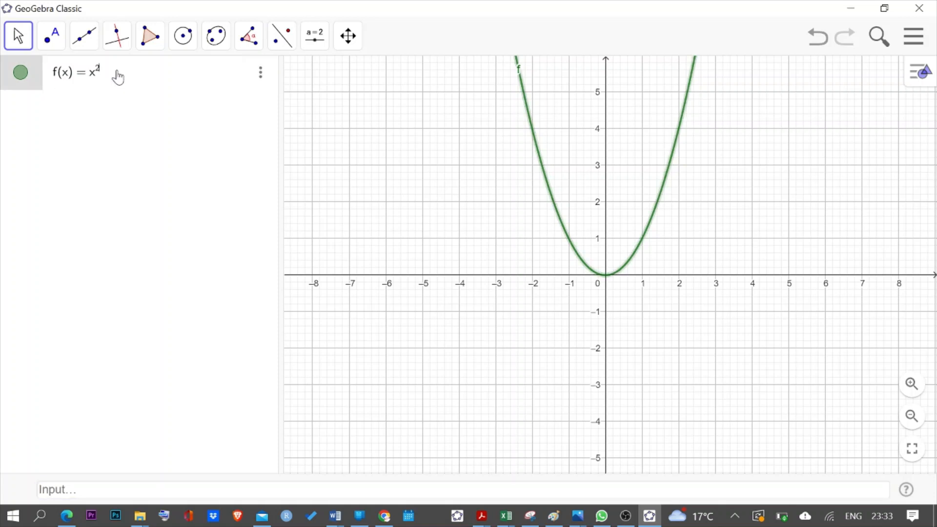
Plot the function x+2 by entering it in the Input Bar.
click(117, 490)
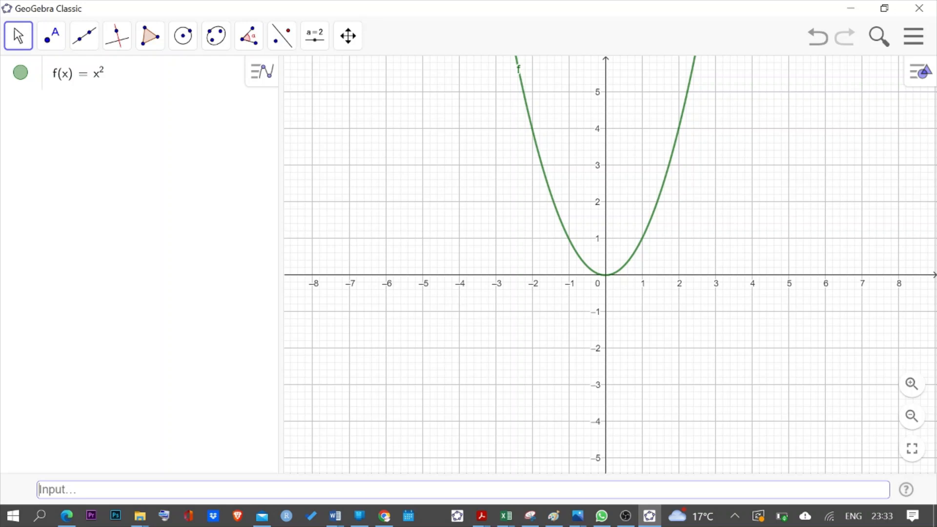
text(x)
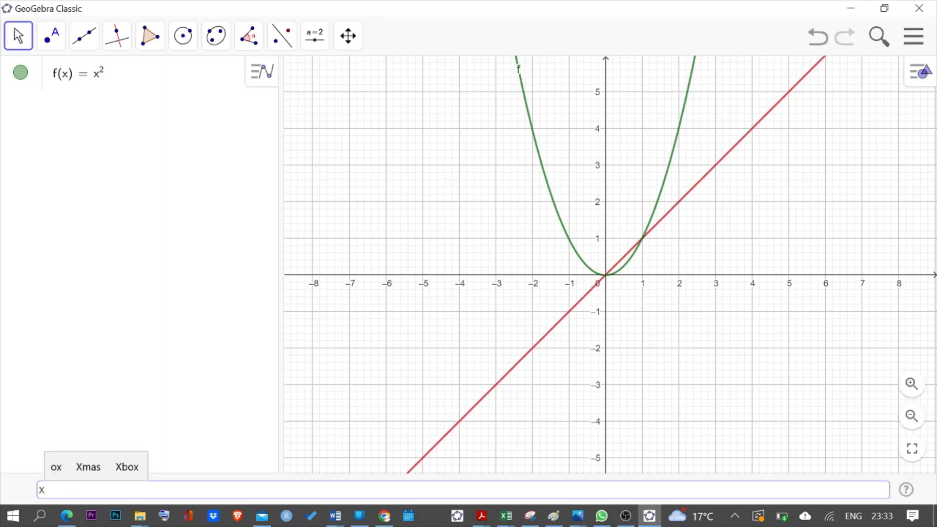
text(+)
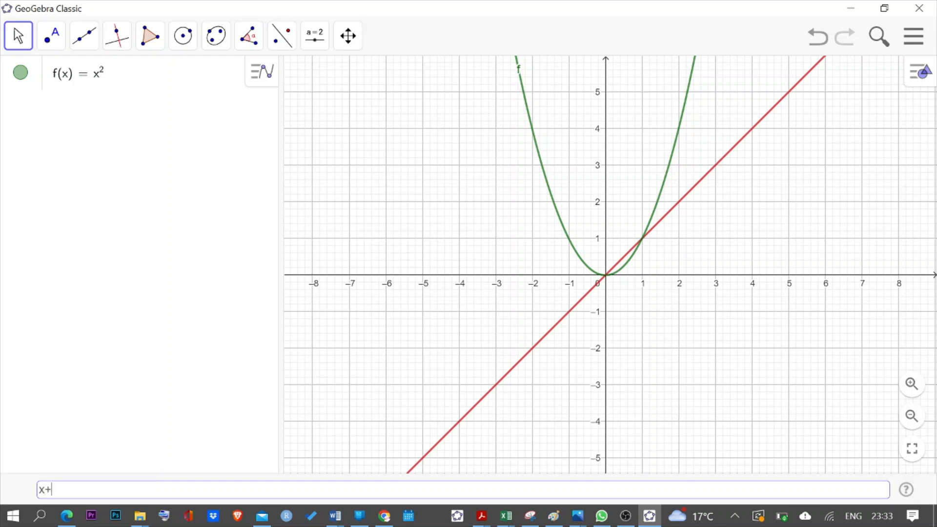
text(2)
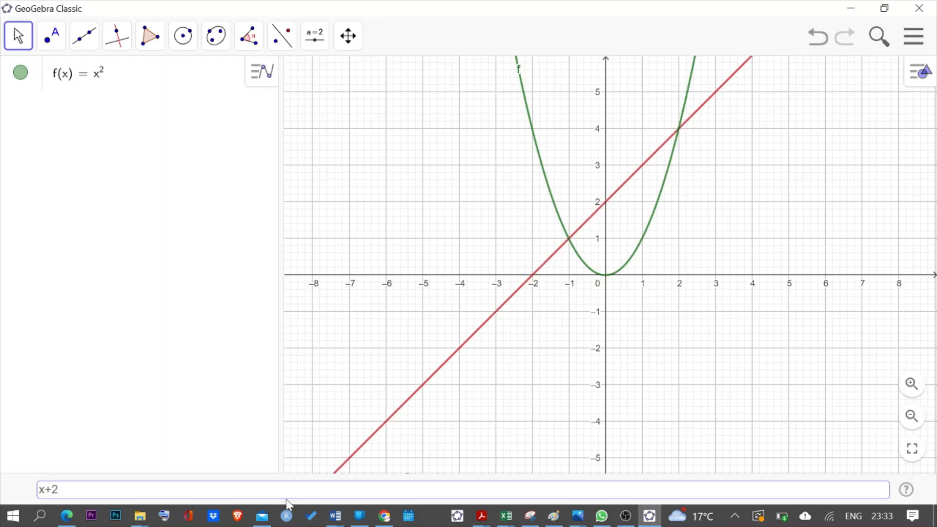
key(Return)
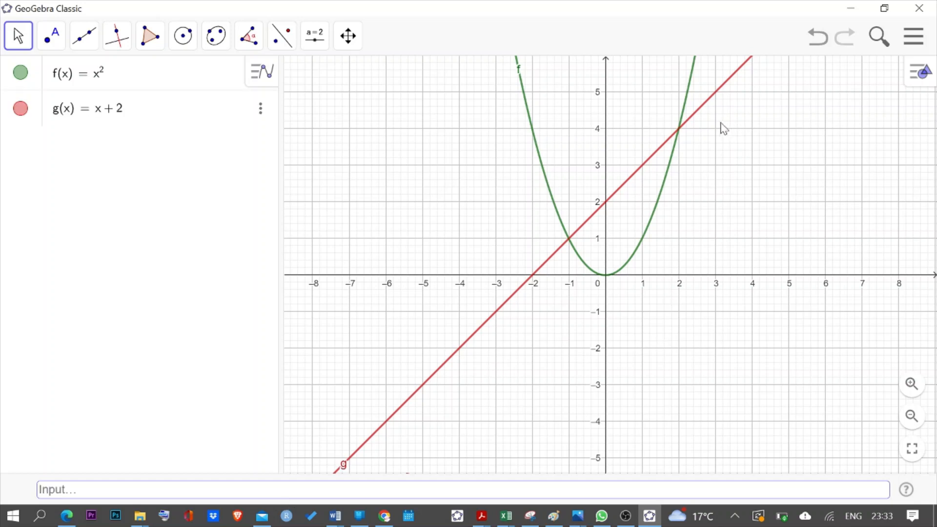
Create both intersection points of the line and the parabola with the Intersect tool.
click(54, 39)
click(76, 172)
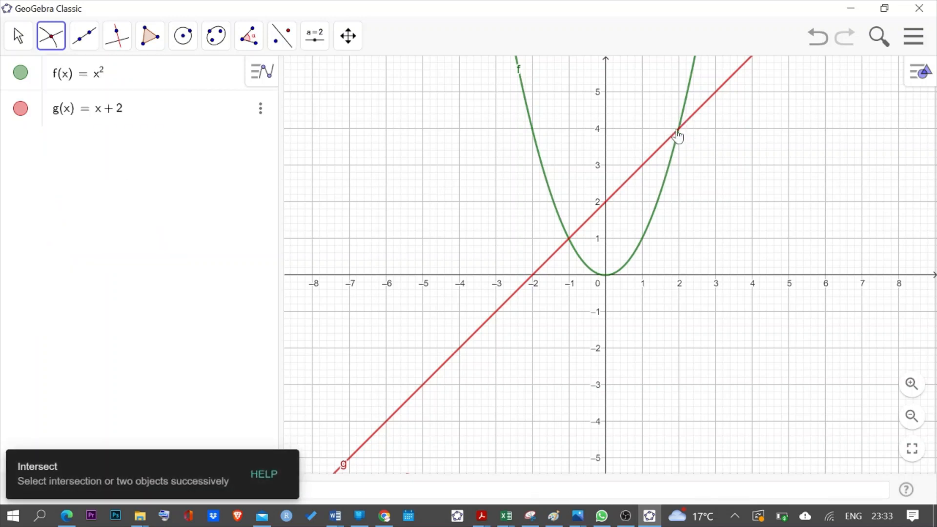
click(725, 82)
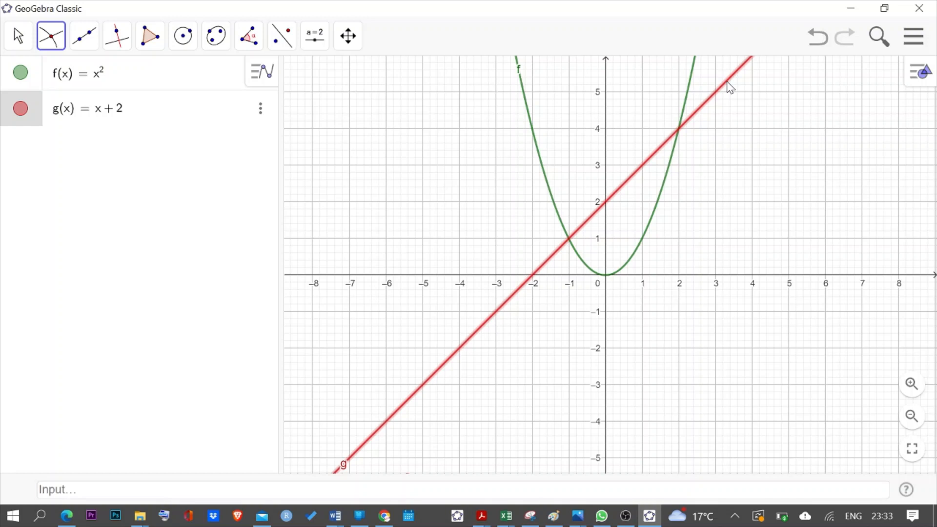
click(692, 79)
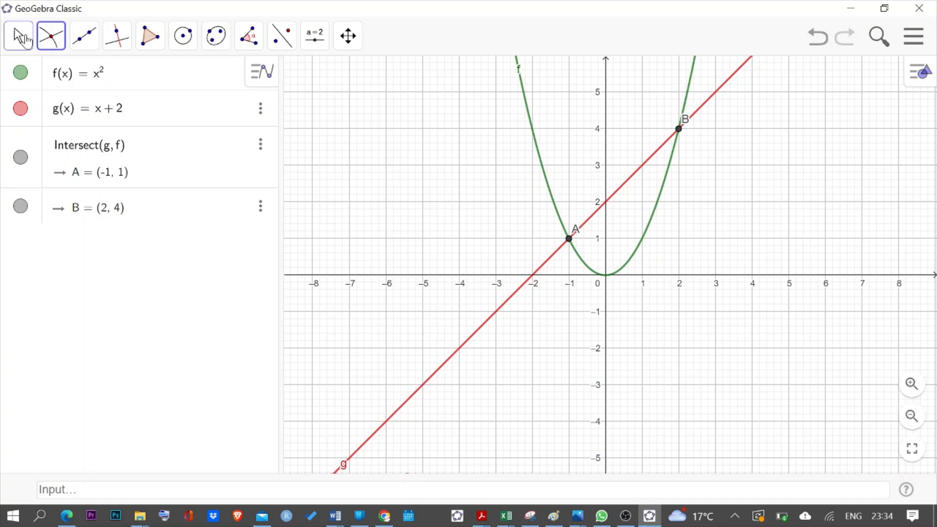
Activate the Move tool and shift the graph so the x-axis sits lower in the Graphics view.
click(19, 36)
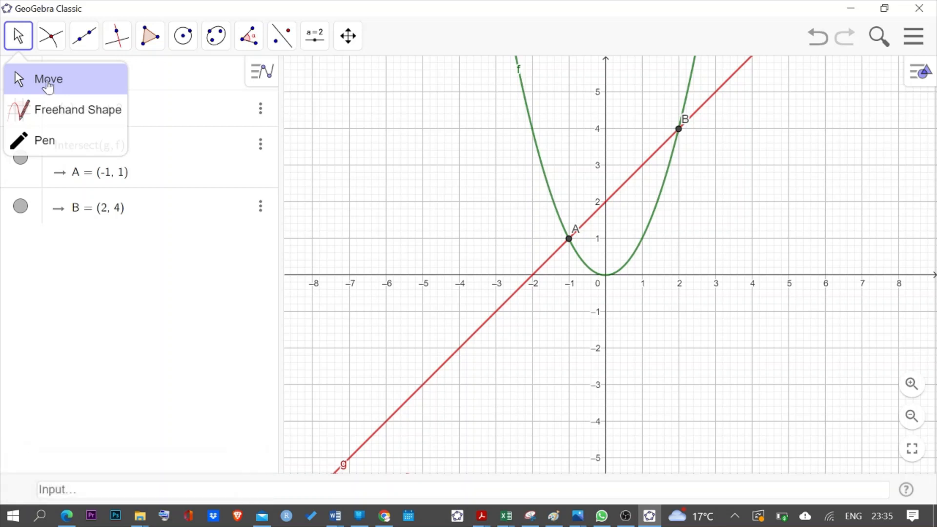
click(48, 86)
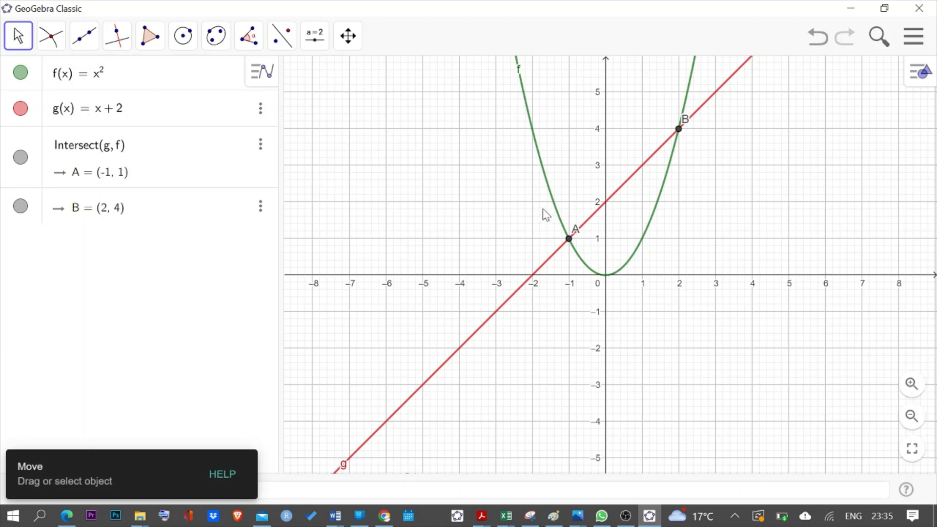
drag(579, 155, 611, 197)
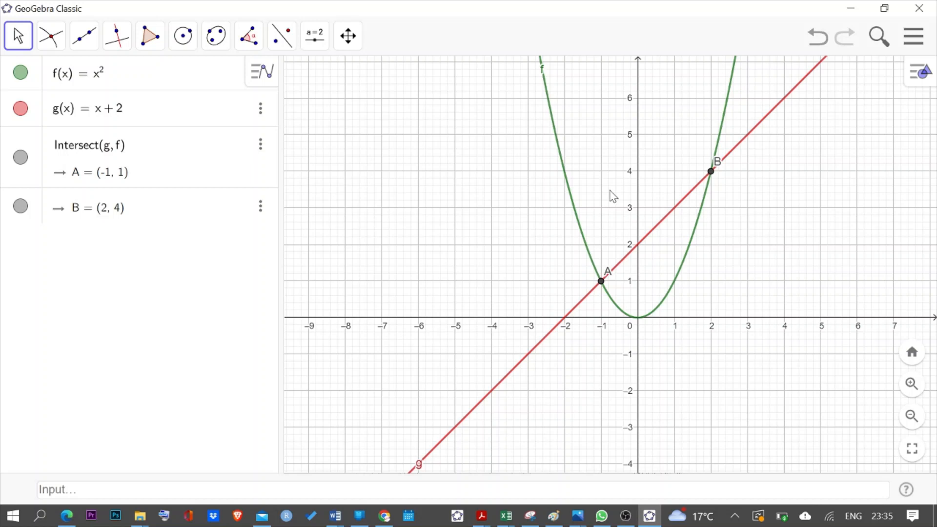
drag(614, 196, 592, 211)
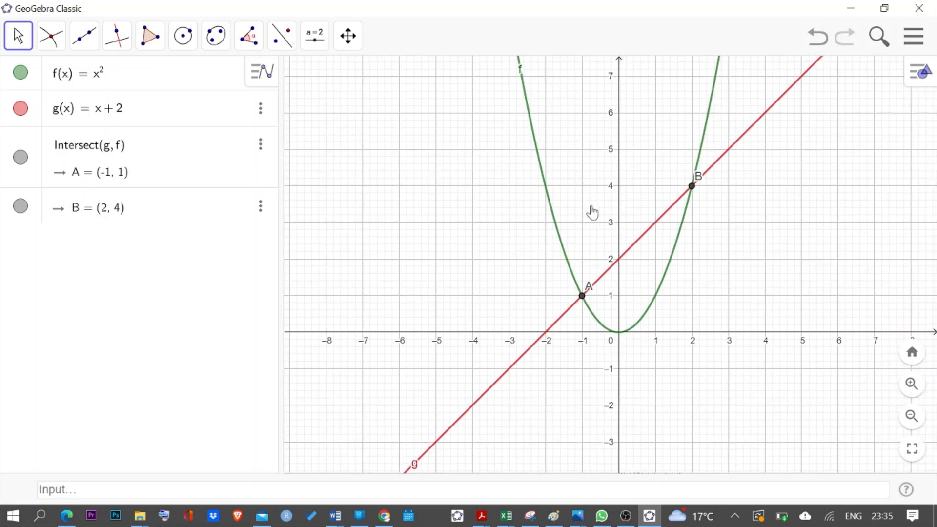
Sketch two circles with the Freehand Shape tool: radius about 2.2 around (-5.6, 3.5) and radius about 1.5 around (4.8, 2.9).
click(18, 39)
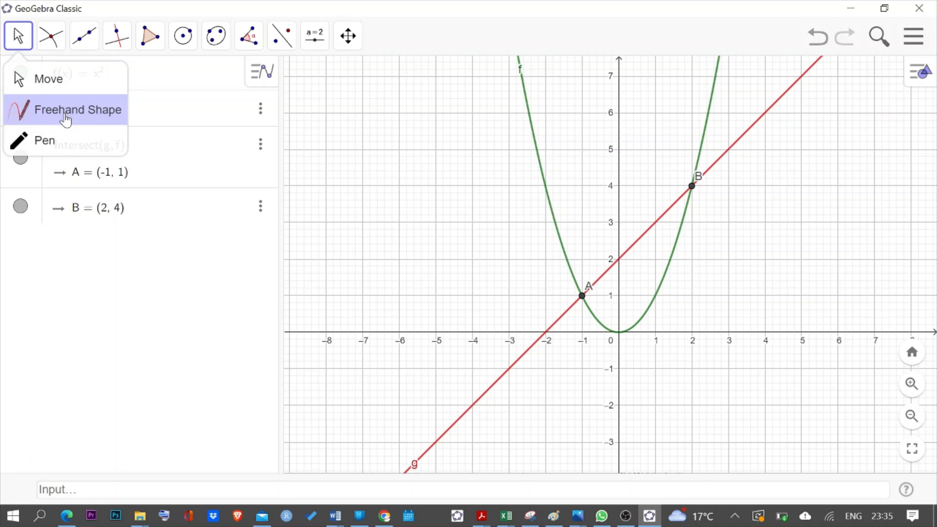
click(66, 121)
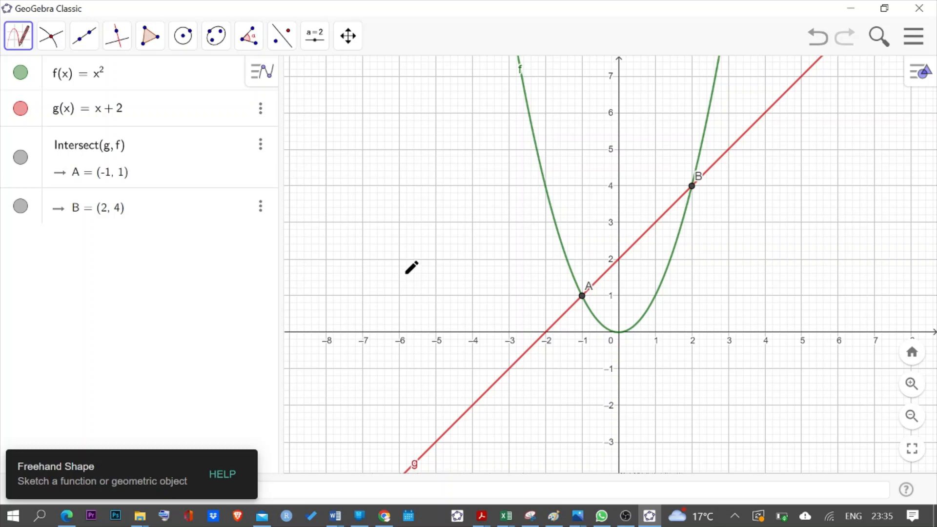
mouse_move(435, 125)
mouse_down()
mouse_move(335, 197)
mouse_move(391, 285)
mouse_move(493, 197)
mouse_move(437, 122)
mouse_up()
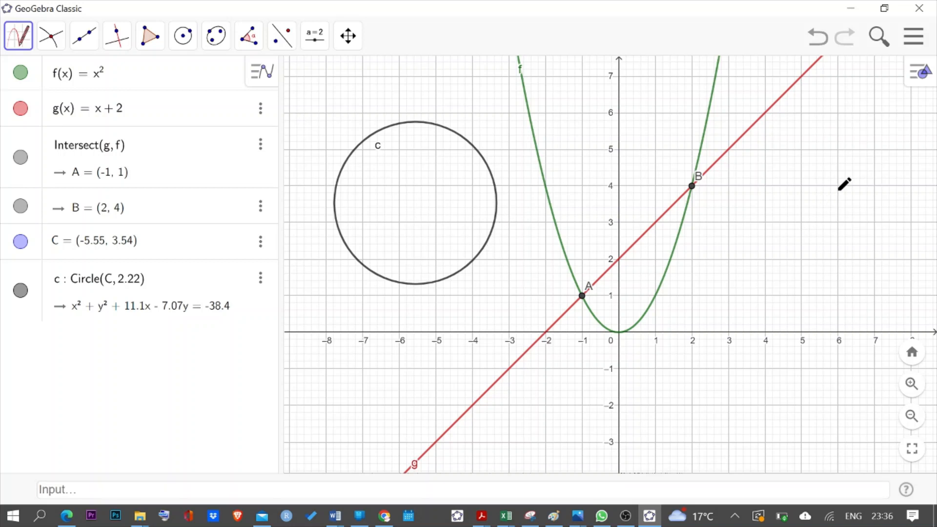
mouse_move(836, 192)
mouse_down()
mouse_move(764, 176)
mouse_move(776, 269)
mouse_move(826, 265)
mouse_move(853, 195)
mouse_move(838, 191)
mouse_up()
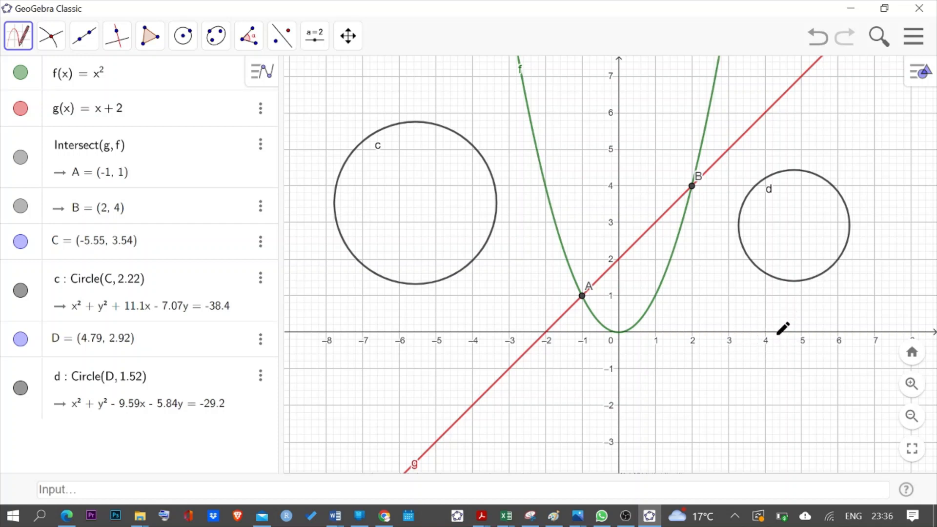
Sketch two freehand ellipses: a wide tilted one just below the x-axis and a smaller one centred around (-1, 4).
mouse_move(779, 335)
mouse_down()
mouse_move(599, 363)
mouse_move(560, 428)
mouse_move(615, 444)
mouse_move(730, 419)
mouse_move(808, 330)
mouse_move(778, 337)
mouse_up()
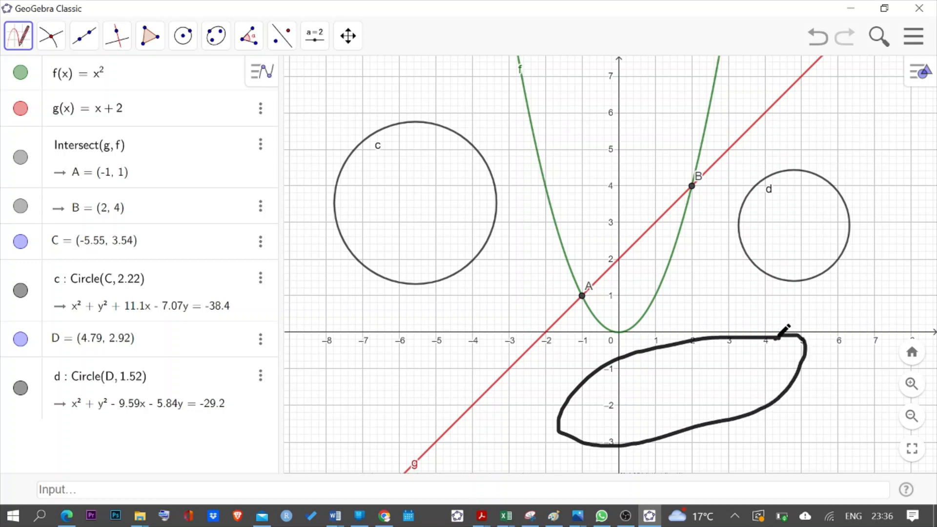
drag(778, 337, 780, 335)
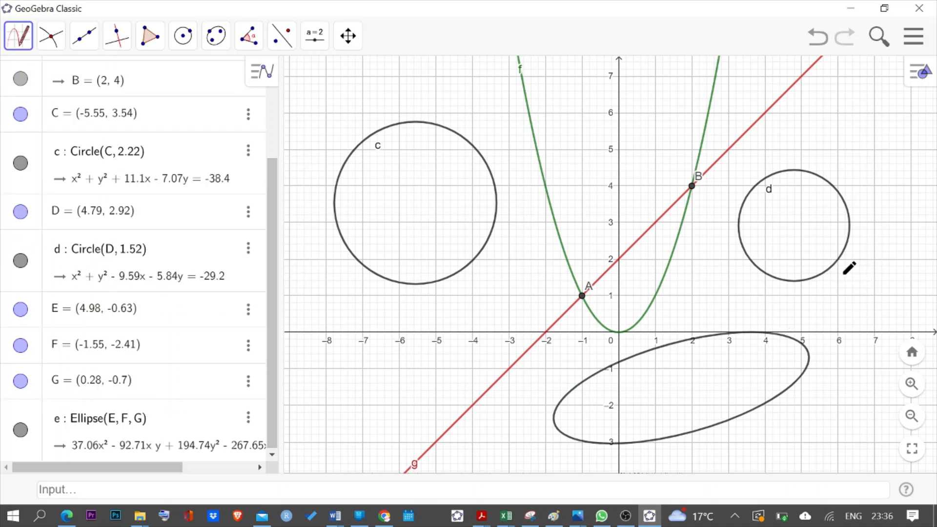
mouse_move(885, 217)
mouse_down()
mouse_move(831, 322)
mouse_move(921, 301)
mouse_move(886, 244)
mouse_move(893, 209)
mouse_move(882, 219)
mouse_up()
mouse_move(627, 142)
mouse_down()
mouse_move(543, 155)
mouse_move(635, 145)
mouse_move(625, 141)
mouse_up()
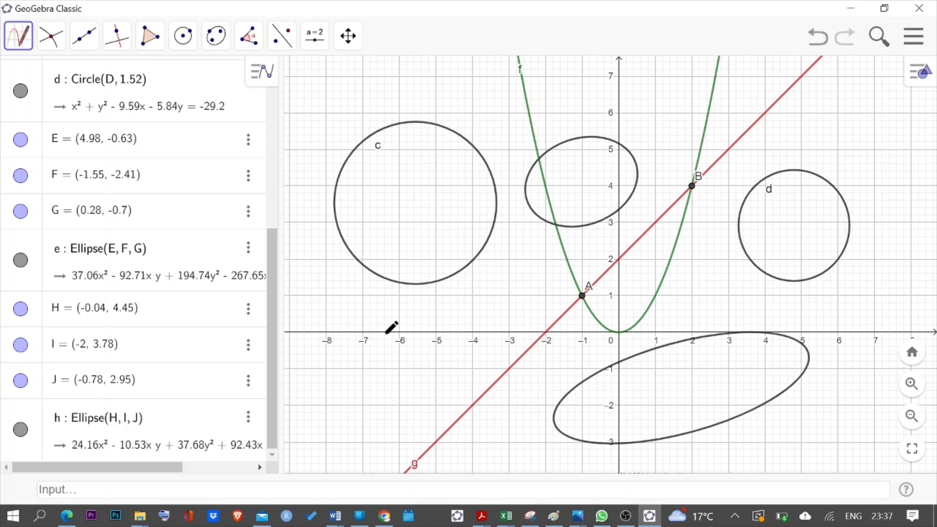
Sketch a freehand quadrilateral below the large circle and a triangle with corners about (-2.4, -0.1), (1.2, 5.4) and (2.5, 0.2).
mouse_move(321, 310)
mouse_down()
mouse_move(327, 422)
mouse_move(474, 374)
mouse_move(482, 269)
mouse_move(429, 290)
mouse_move(322, 310)
mouse_up()
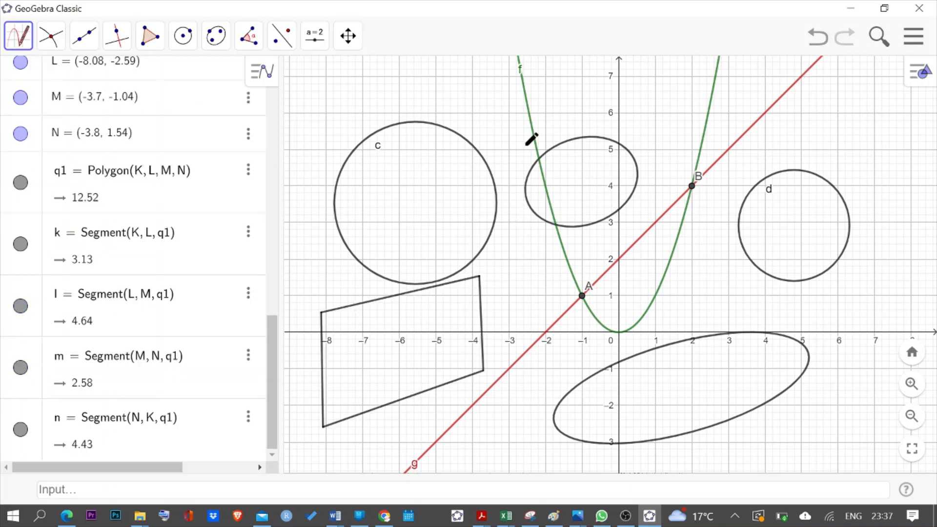
mouse_move(527, 339)
mouse_down()
mouse_move(617, 198)
mouse_move(666, 153)
mouse_up()
mouse_move(682, 188)
mouse_down()
mouse_move(710, 322)
mouse_move(524, 339)
mouse_up()
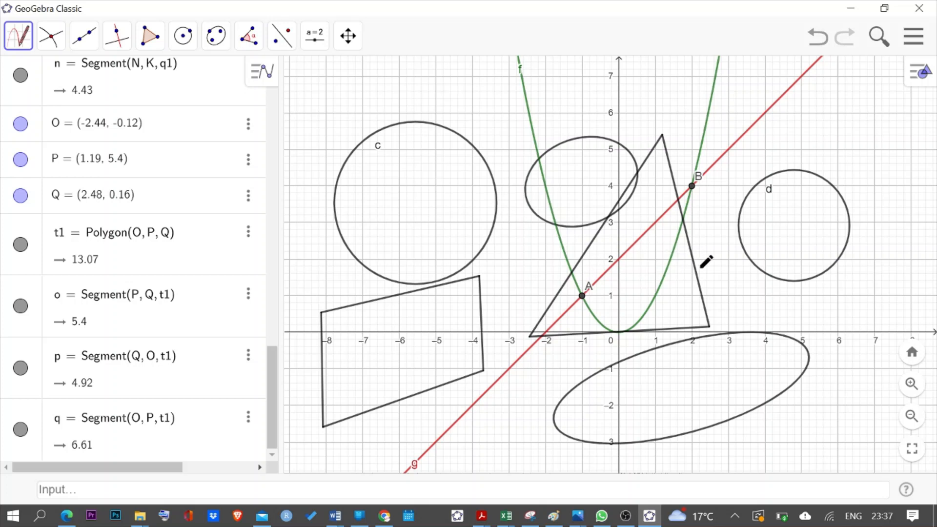
click(25, 44)
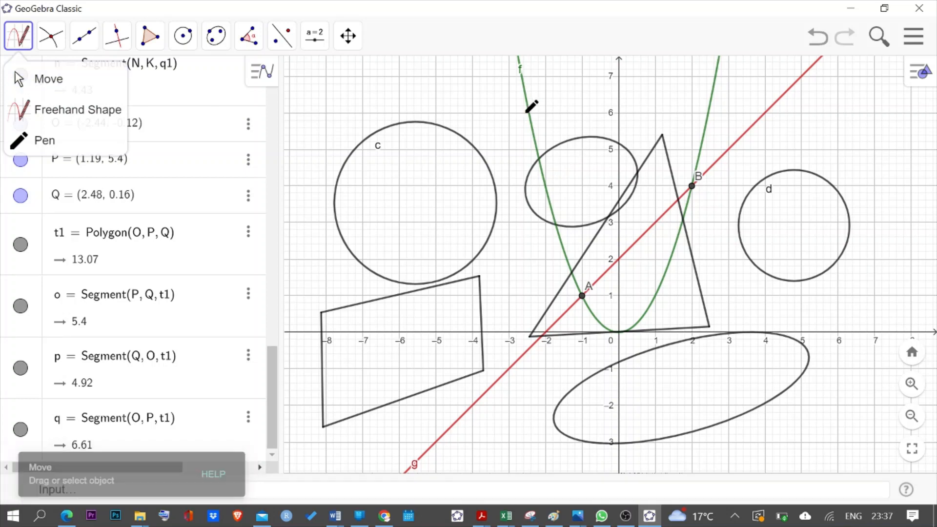
click(350, 42)
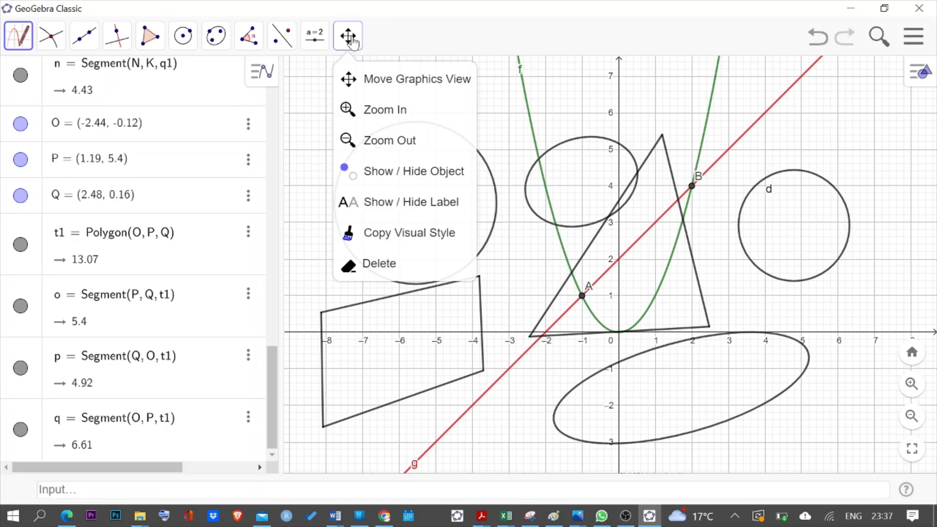
click(351, 41)
click(349, 39)
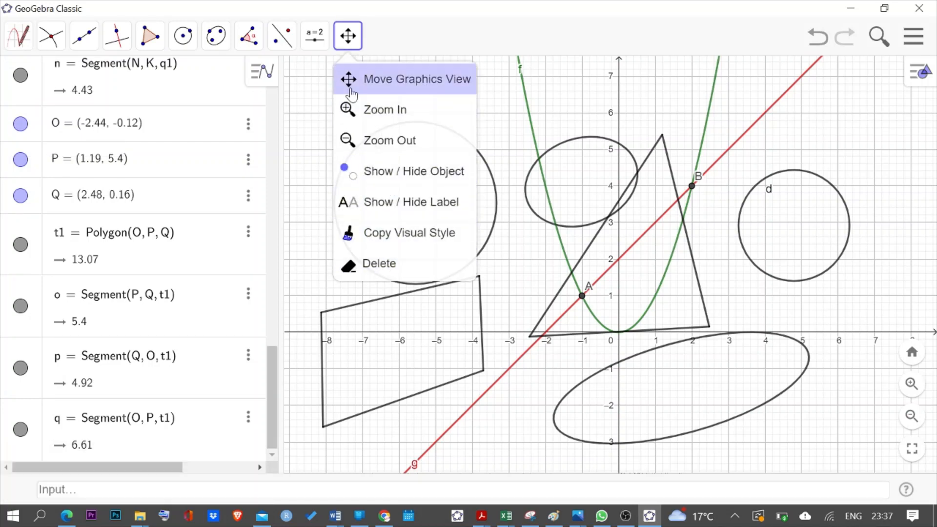
click(347, 35)
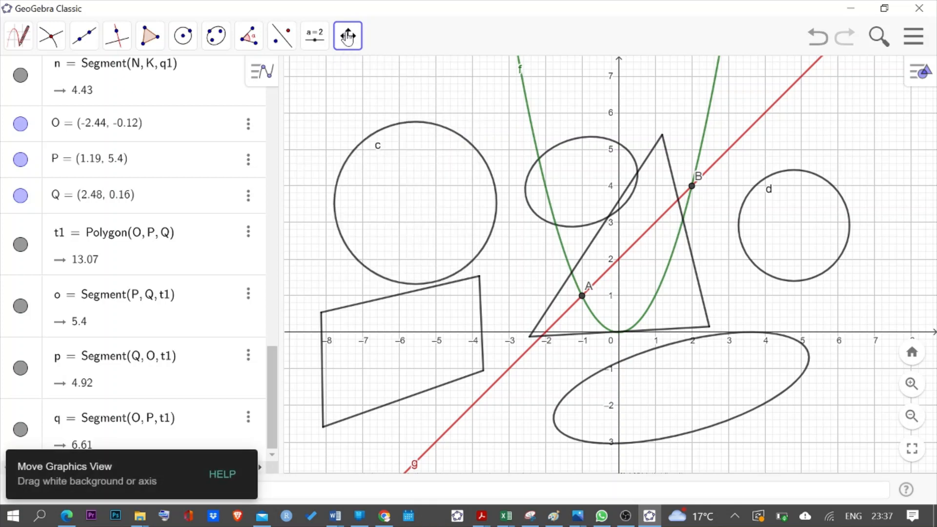
click(347, 37)
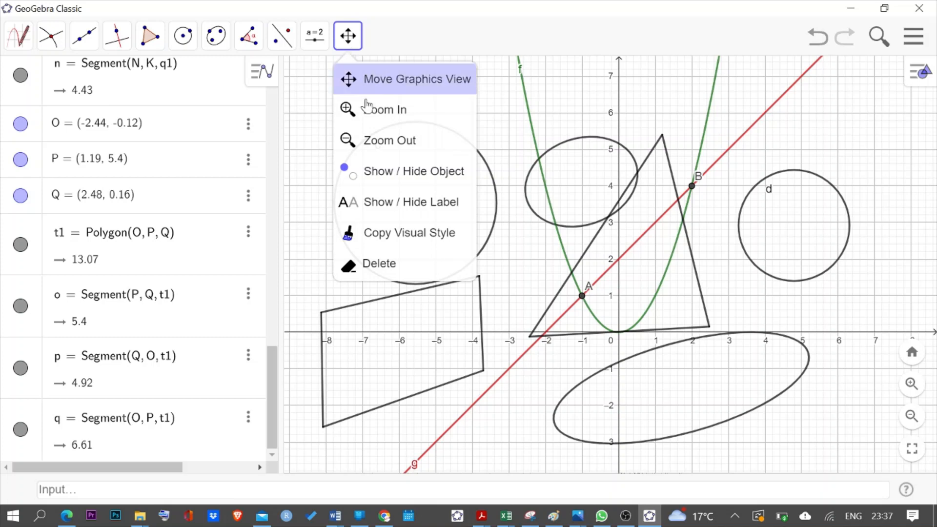
click(391, 233)
click(378, 266)
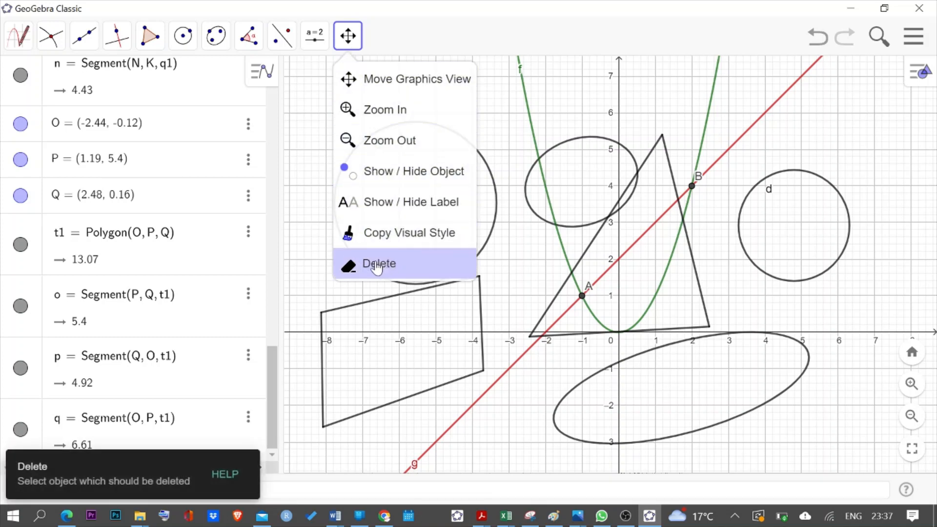
click(361, 110)
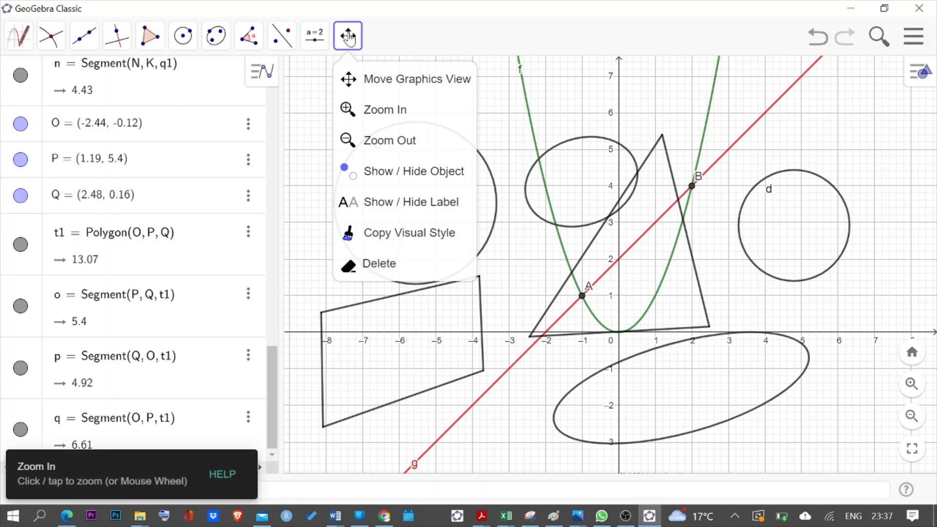
Erase both function graphs, their intersection points and all sketched shapes from the Graphics view with the Delete tool.
click(347, 38)
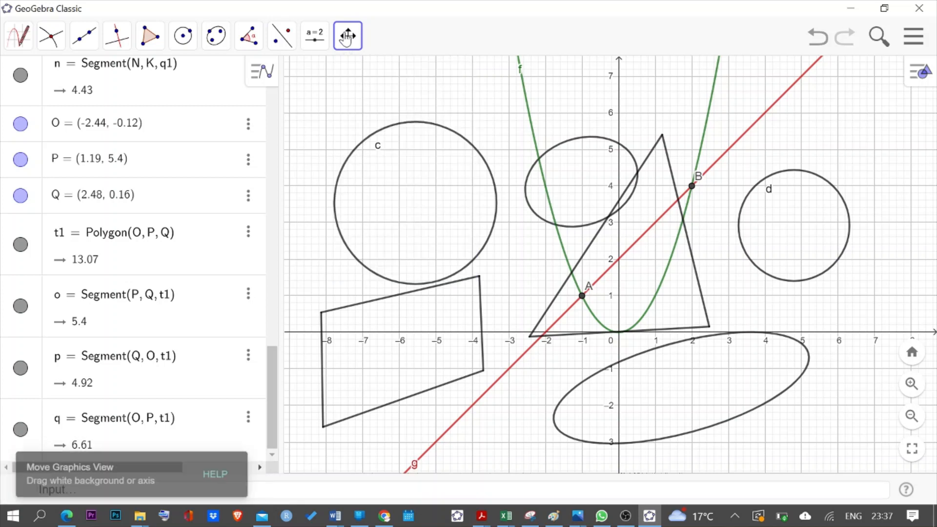
click(347, 38)
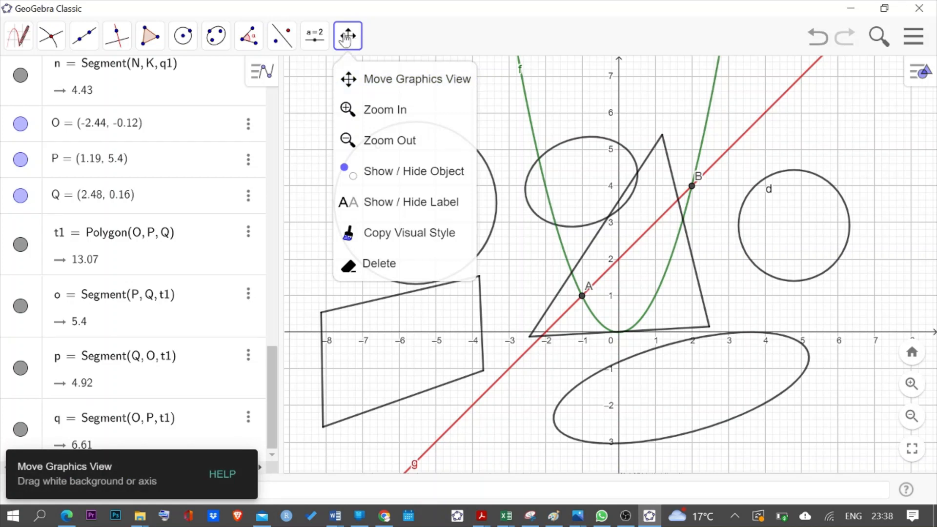
click(367, 264)
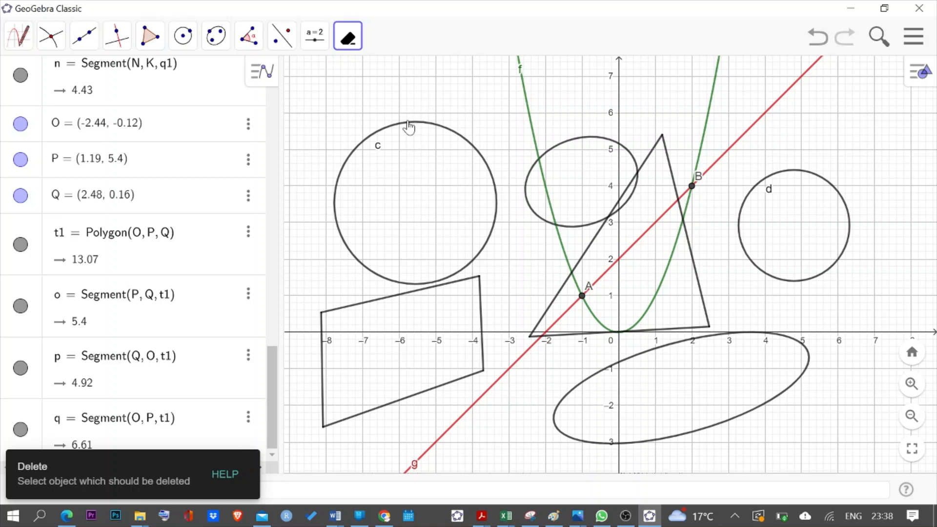
mouse_move(456, 263)
mouse_down()
mouse_move(593, 170)
mouse_move(659, 194)
mouse_move(809, 190)
mouse_move(778, 332)
mouse_move(734, 362)
mouse_move(496, 341)
mouse_move(345, 364)
mouse_move(463, 192)
mouse_up()
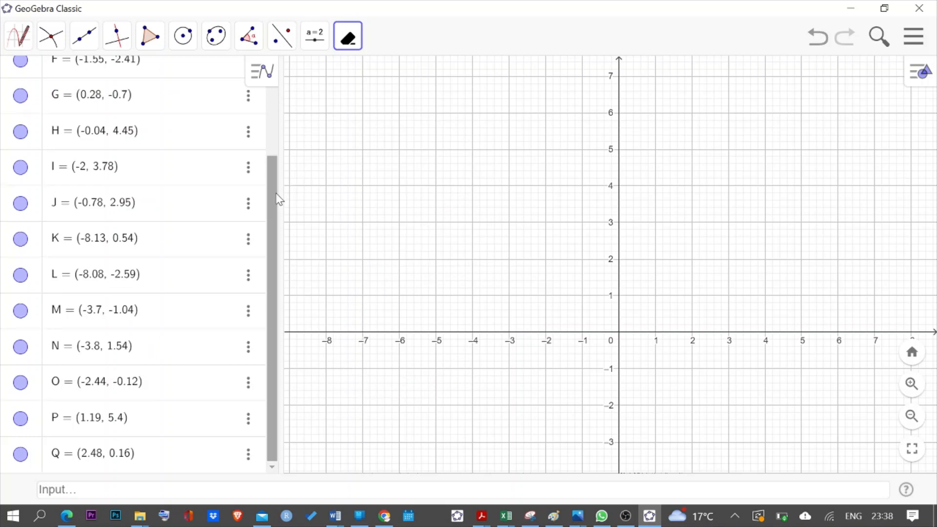
Hide point D using its entry near the start of the Algebra list.
drag(274, 201, 273, 103)
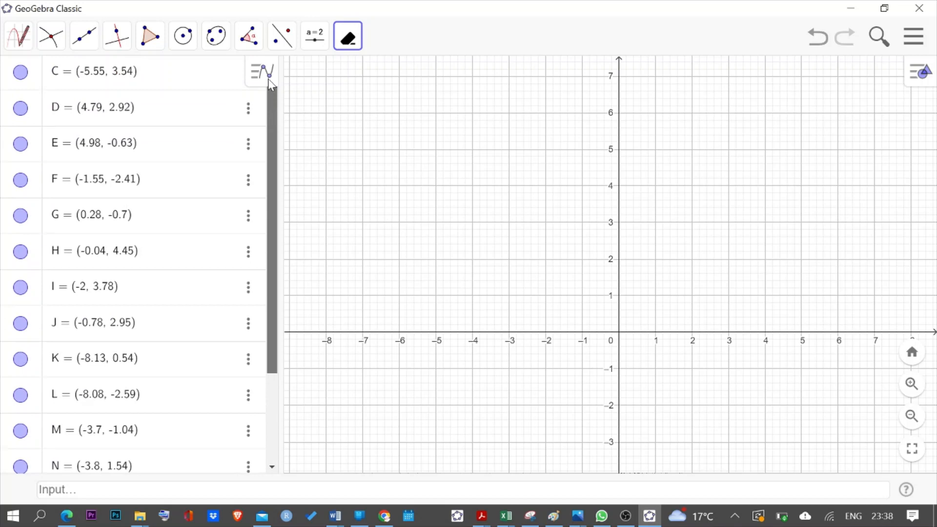
click(165, 110)
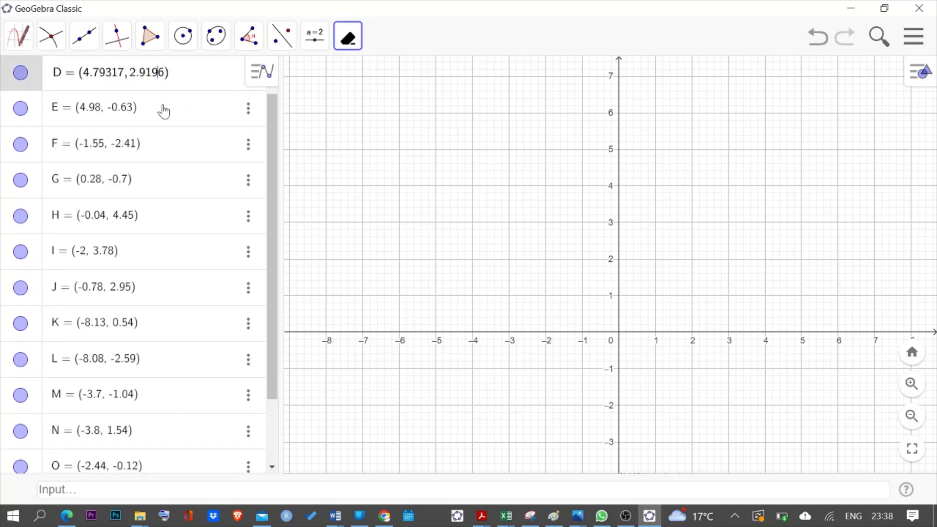
key(Return)
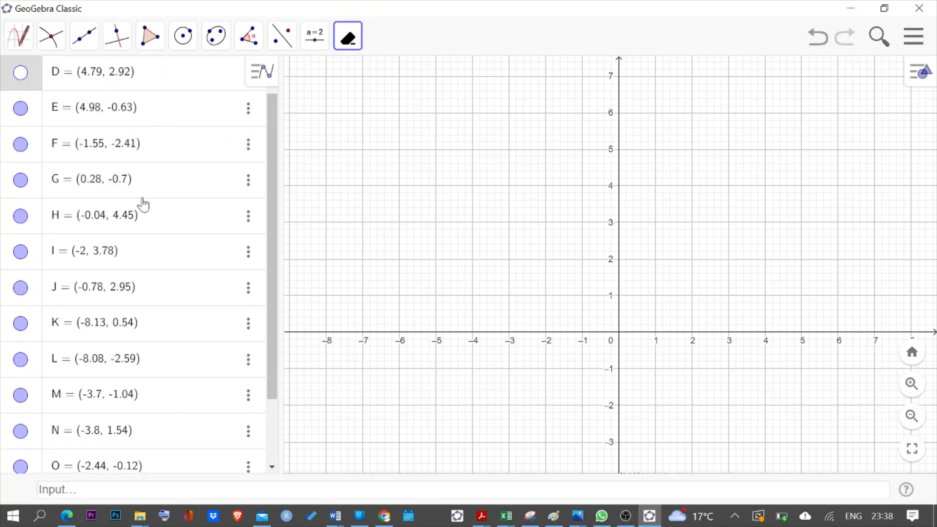
Draw a loop and a series of freehand scribbles across the Graphics view with the Pen tool.
click(18, 36)
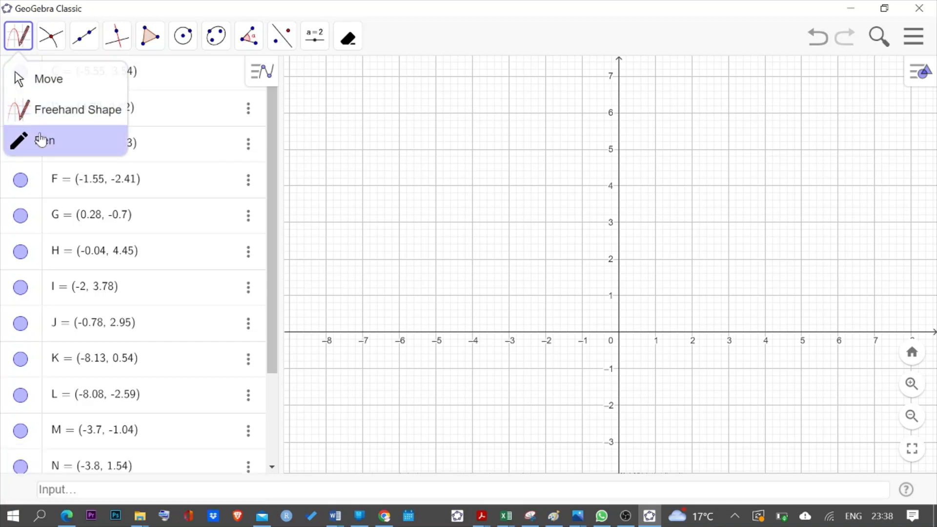
click(41, 142)
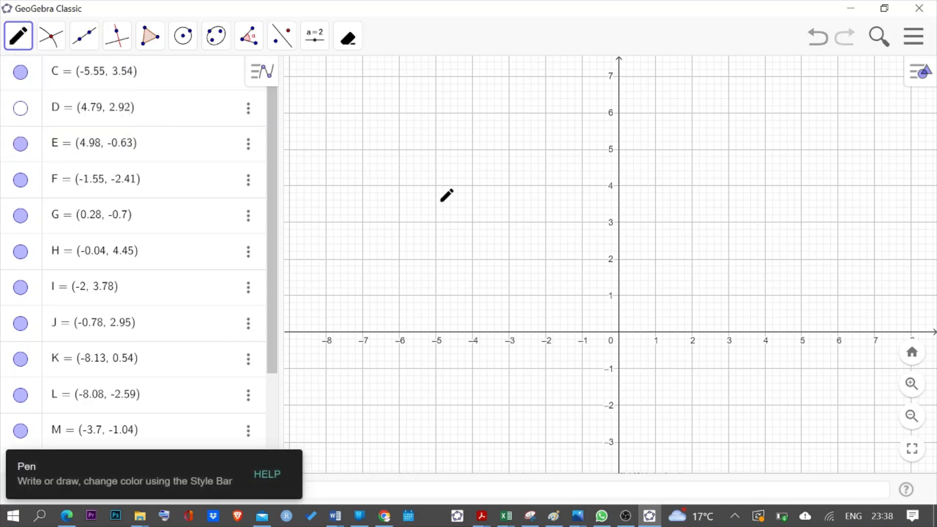
mouse_move(492, 169)
mouse_down()
mouse_move(533, 184)
mouse_move(493, 168)
mouse_up()
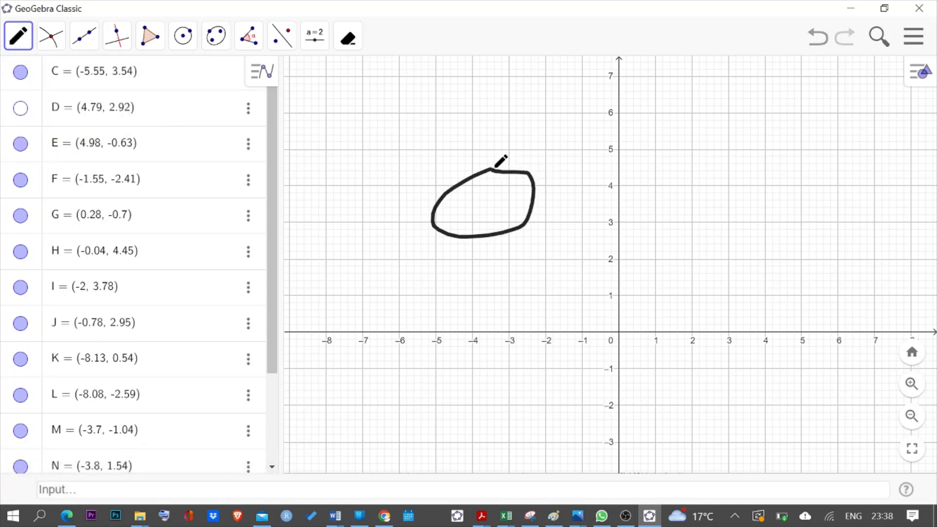
click(687, 146)
mouse_move(701, 134)
mouse_down()
mouse_move(620, 131)
mouse_move(667, 175)
mouse_move(697, 169)
mouse_up()
mouse_move(479, 325)
mouse_down()
mouse_move(586, 291)
mouse_move(729, 316)
mouse_move(854, 221)
mouse_move(812, 96)
mouse_move(624, 89)
mouse_move(324, 224)
mouse_move(361, 402)
mouse_move(477, 127)
mouse_move(590, 247)
mouse_move(517, 254)
mouse_move(630, 221)
mouse_move(600, 273)
mouse_move(785, 229)
mouse_move(761, 204)
mouse_move(771, 187)
mouse_up()
mouse_move(835, 193)
mouse_down()
mouse_move(754, 356)
mouse_move(759, 422)
mouse_move(873, 322)
mouse_move(904, 210)
mouse_move(853, 274)
mouse_up()
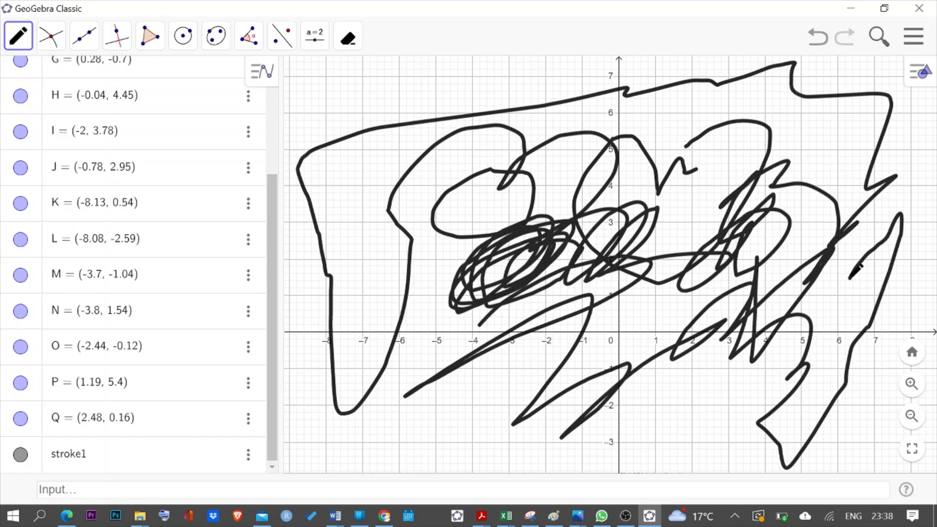
click(699, 418)
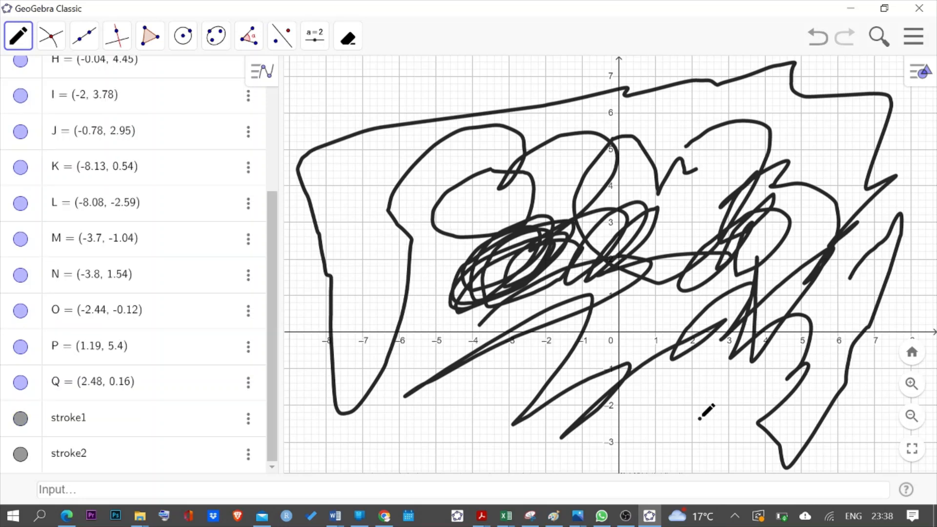
mouse_move(461, 429)
mouse_down()
mouse_move(358, 445)
mouse_move(414, 406)
mouse_up()
mouse_move(369, 285)
mouse_down()
mouse_move(363, 209)
mouse_move(461, 133)
mouse_up()
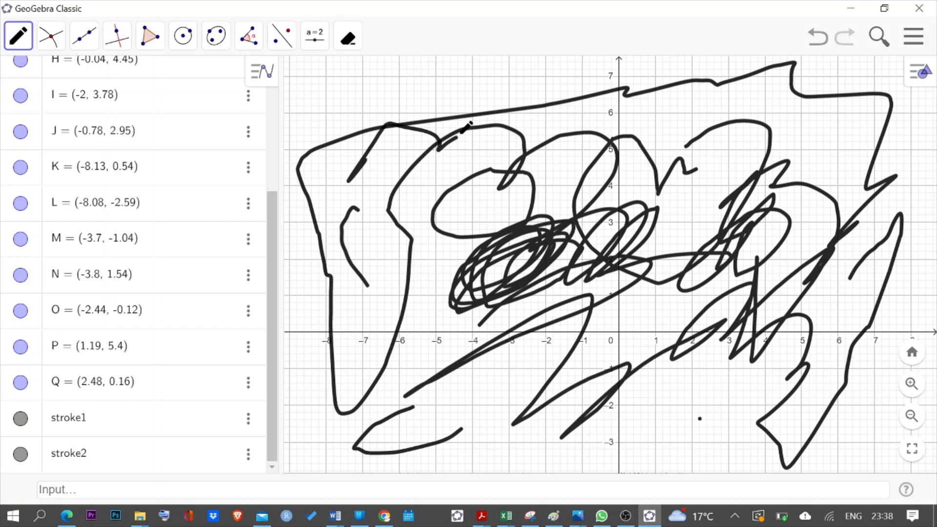
Remove all pen strokes from the Graphics view with the Delete tool.
key(ctrl+a)
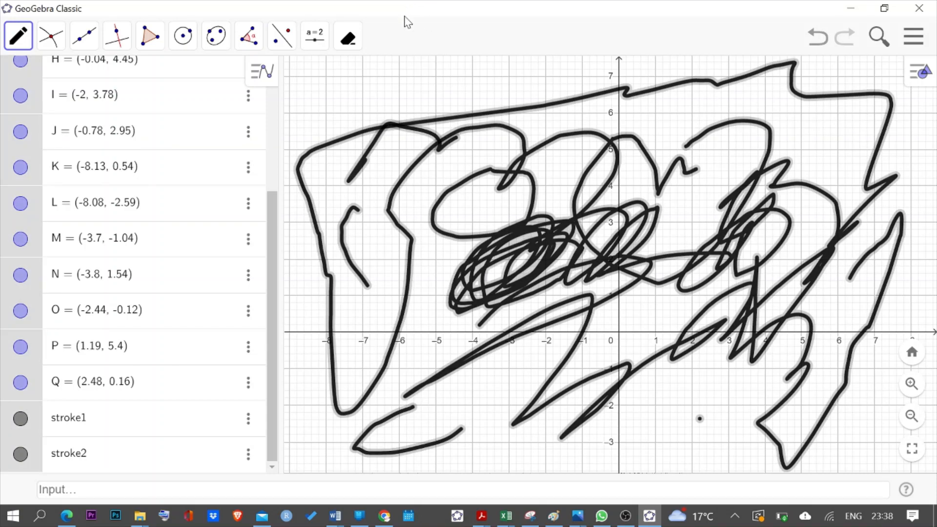
click(345, 39)
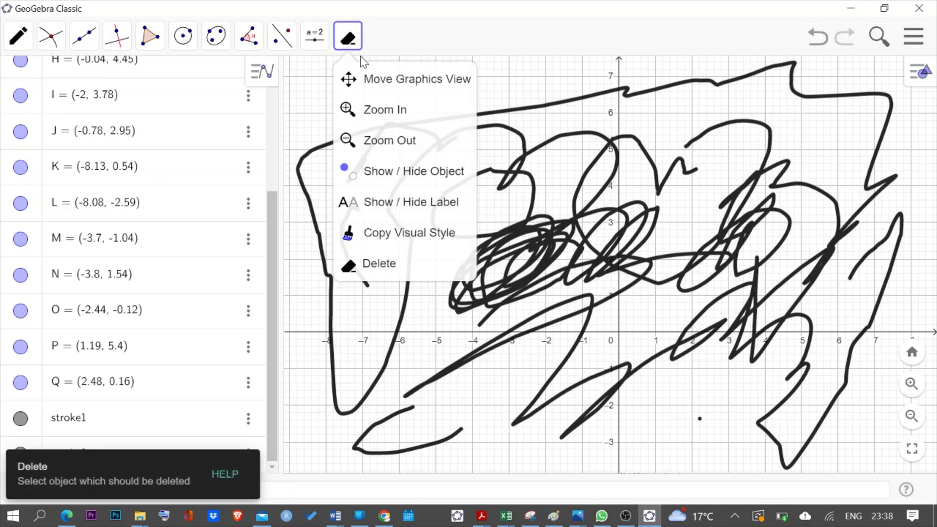
click(388, 263)
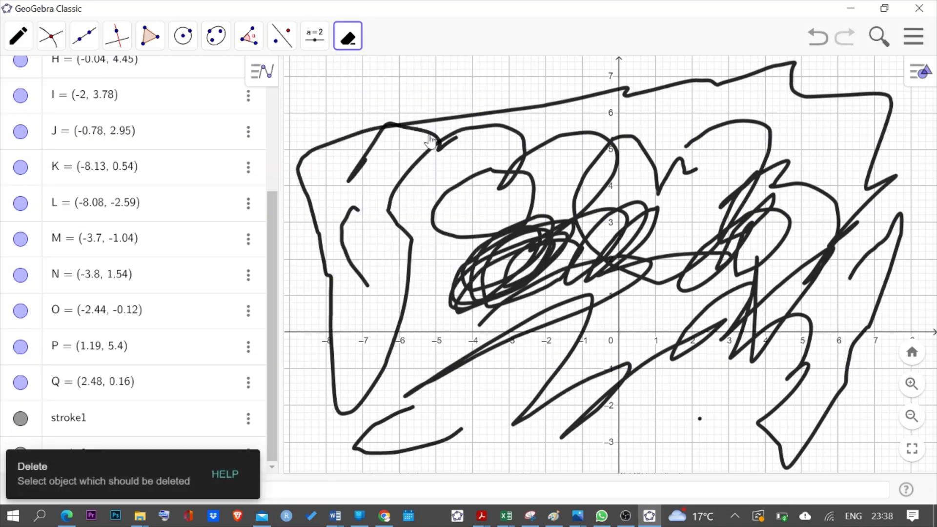
click(424, 143)
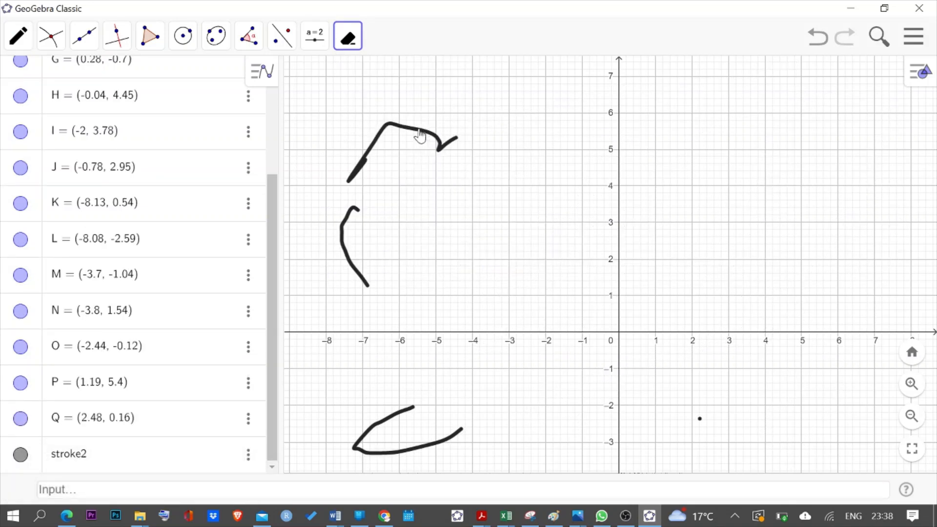
click(420, 138)
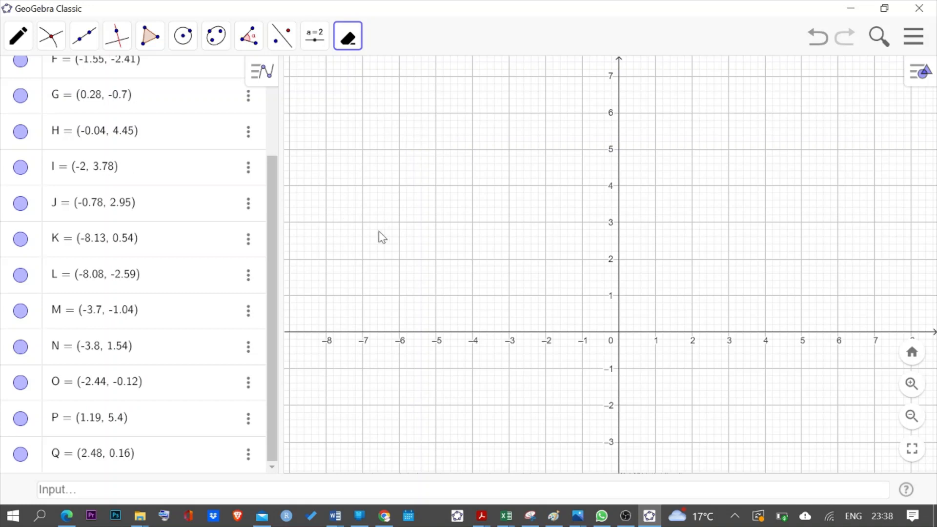
Plot a point at (-3, 4) in the Graphics view with the Point tool.
click(22, 45)
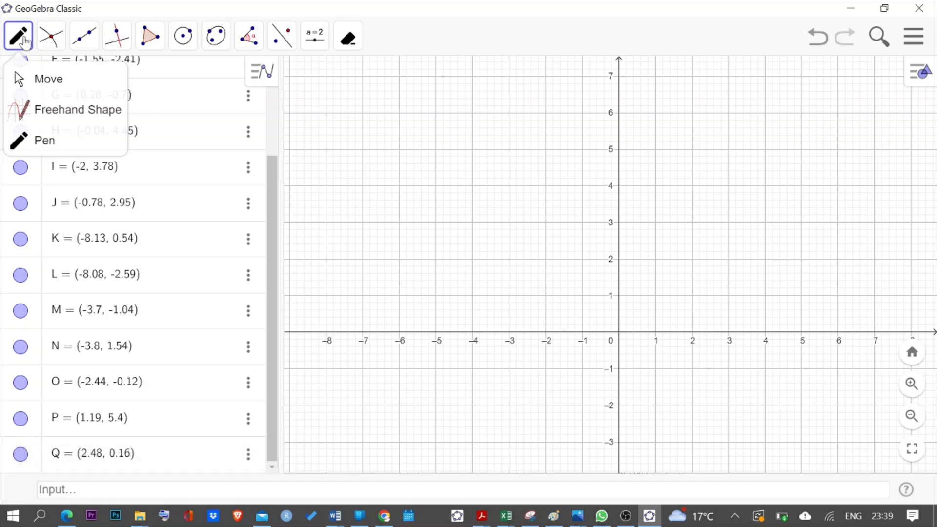
click(51, 39)
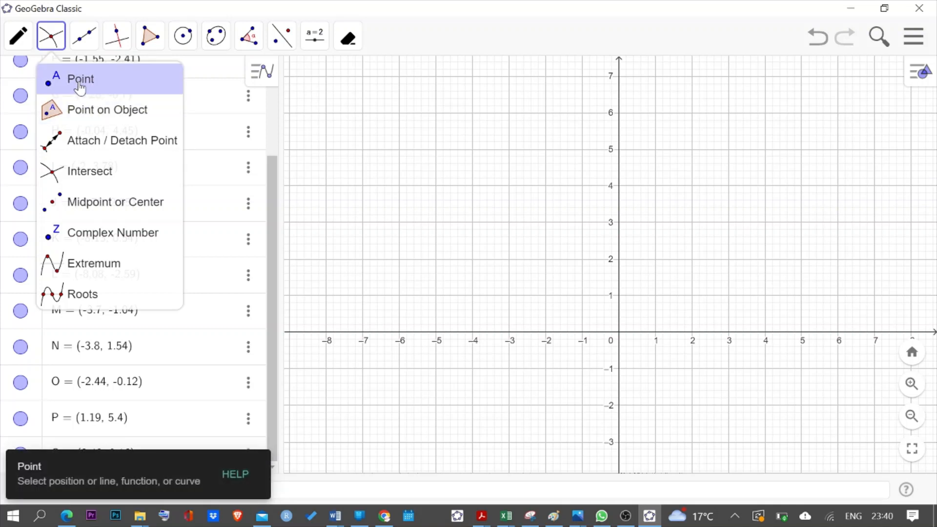
click(80, 84)
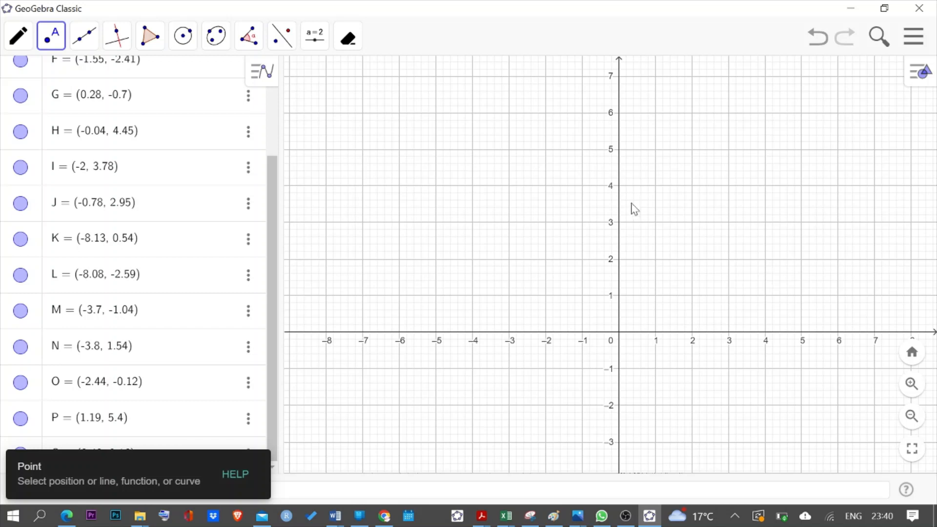
click(509, 186)
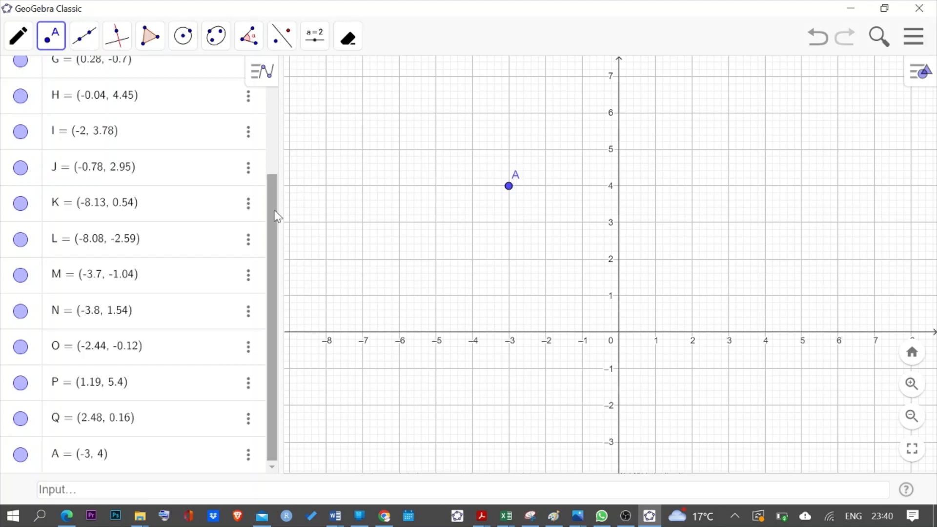
drag(274, 216, 277, 102)
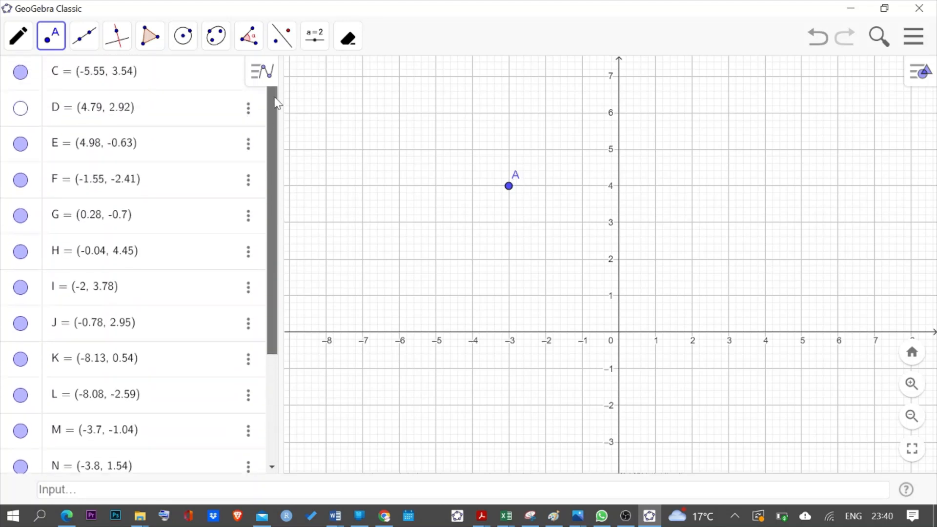
right_click(509, 188)
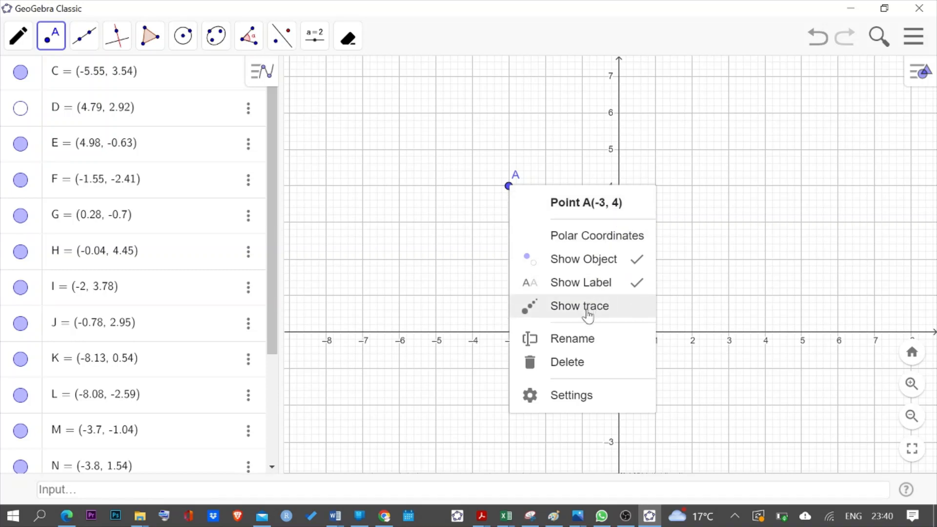
click(592, 343)
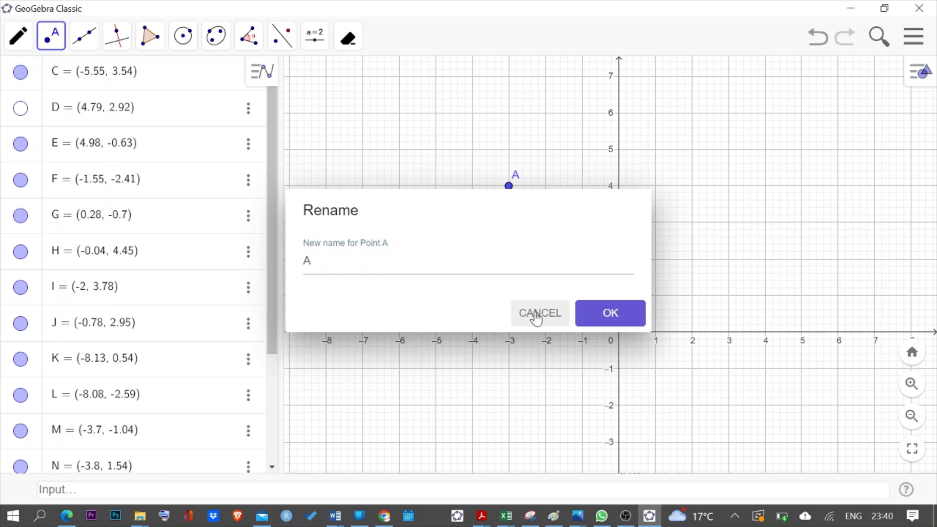
click(537, 317)
right_click(508, 187)
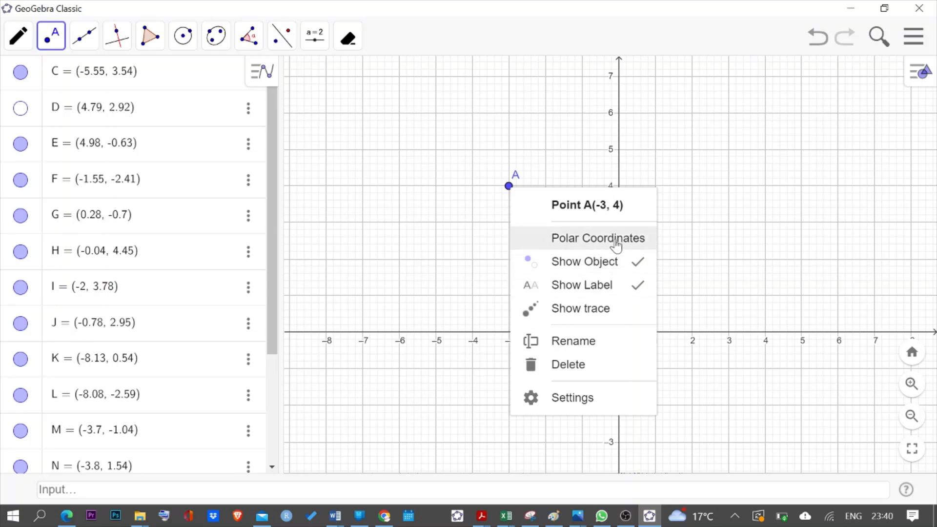
click(507, 139)
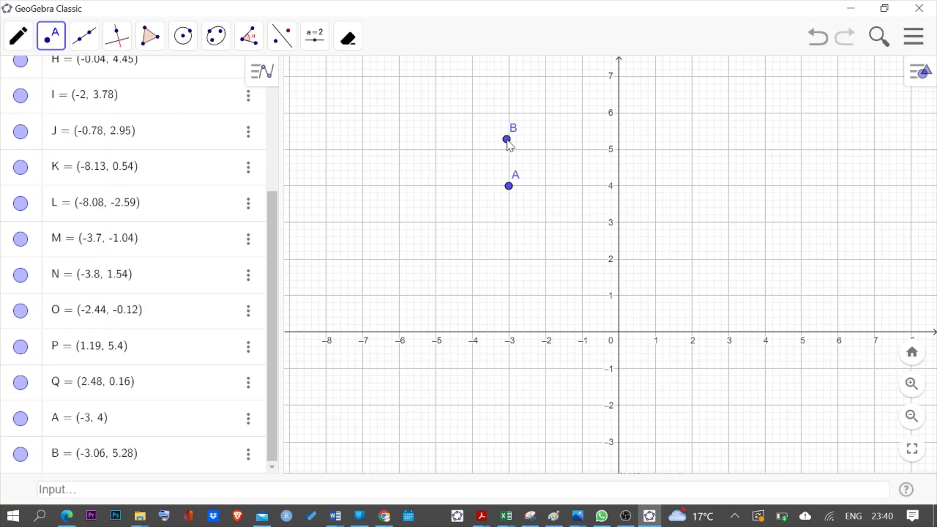
key(ctrl+z)
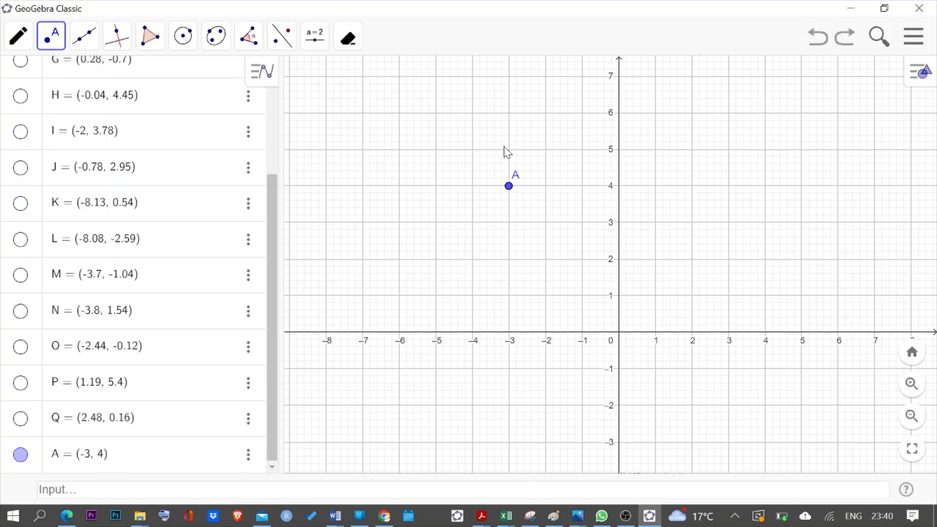
key(ctrl+z)
Plot points on the grid at (-3, 4), (-7, 1), (6, 1) and (5, 6).
click(509, 186)
click(362, 296)
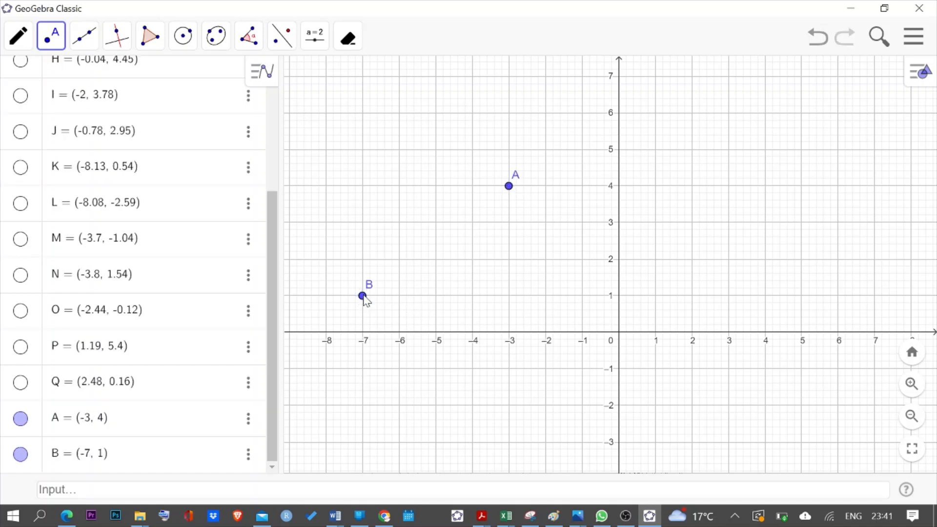
click(838, 296)
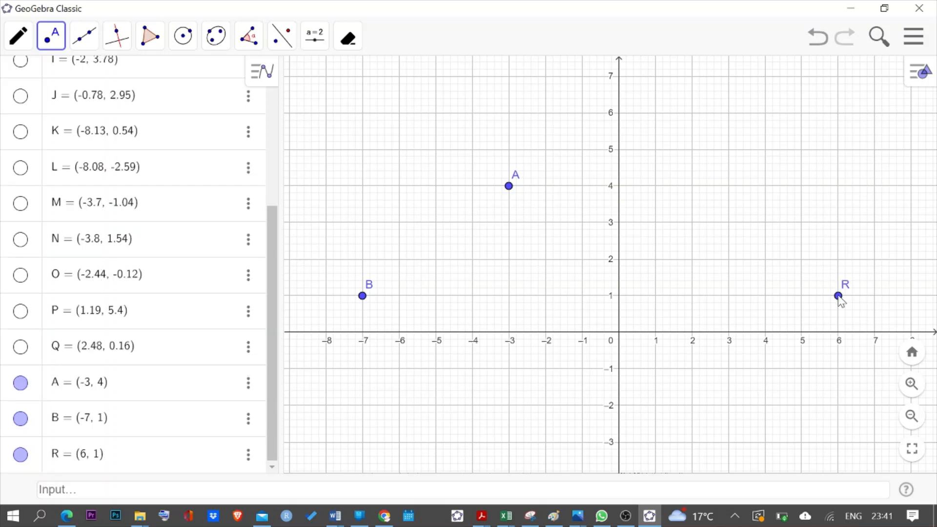
click(802, 114)
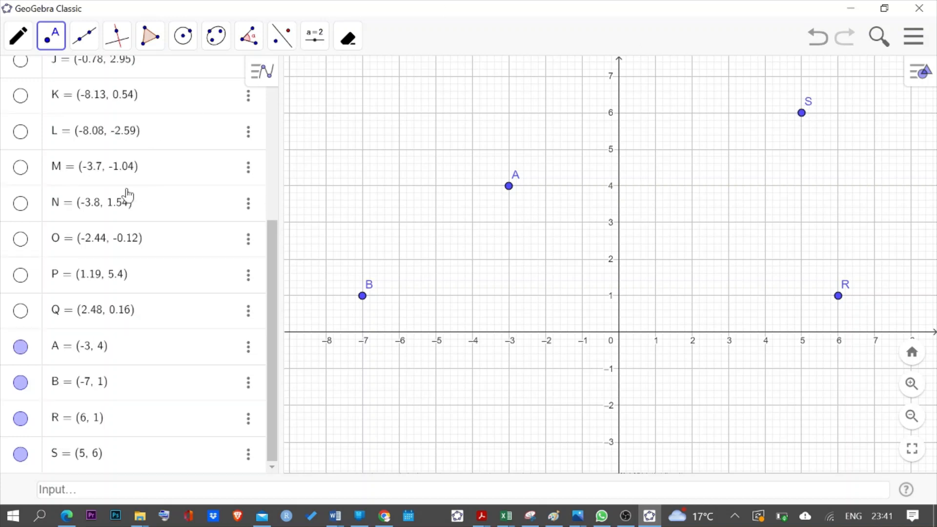
Plot another point in the third quadrant at (-4, -2).
scroll(125, 194, up, 5)
click(56, 43)
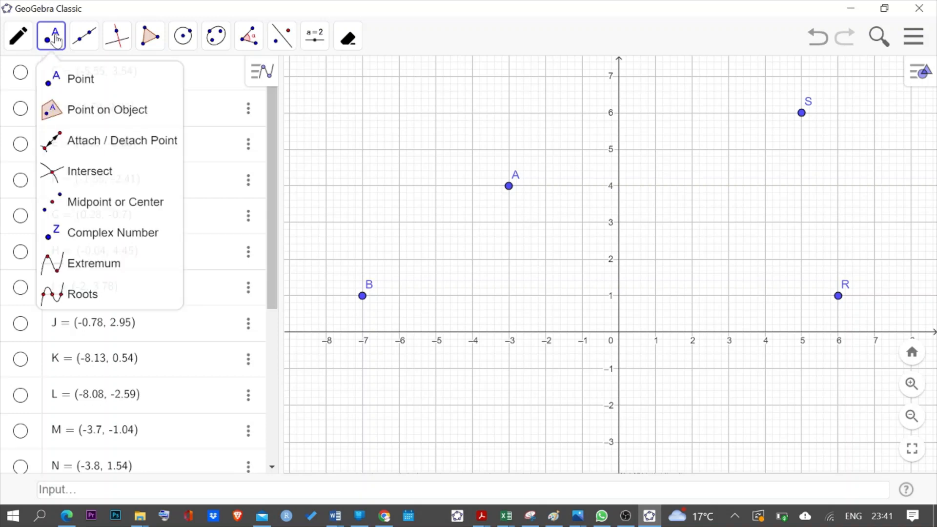
click(57, 44)
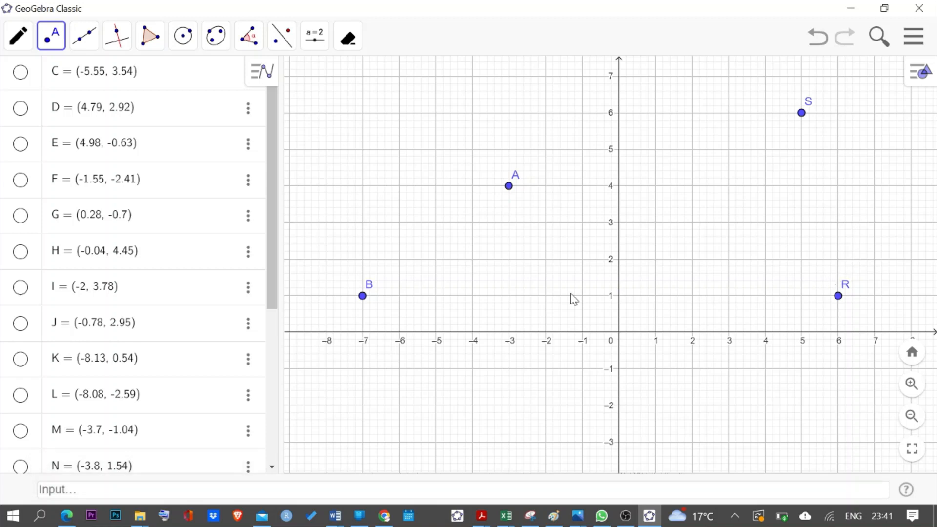
drag(275, 227, 267, 425)
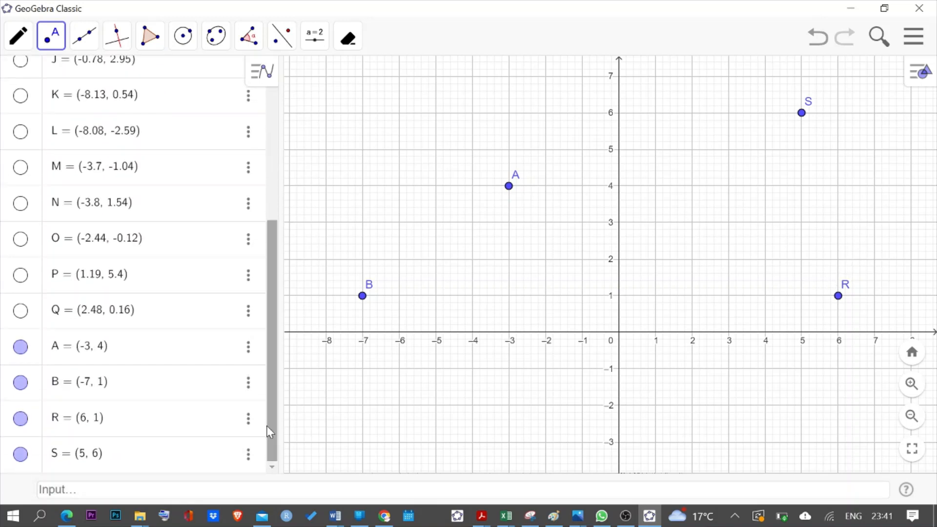
click(472, 407)
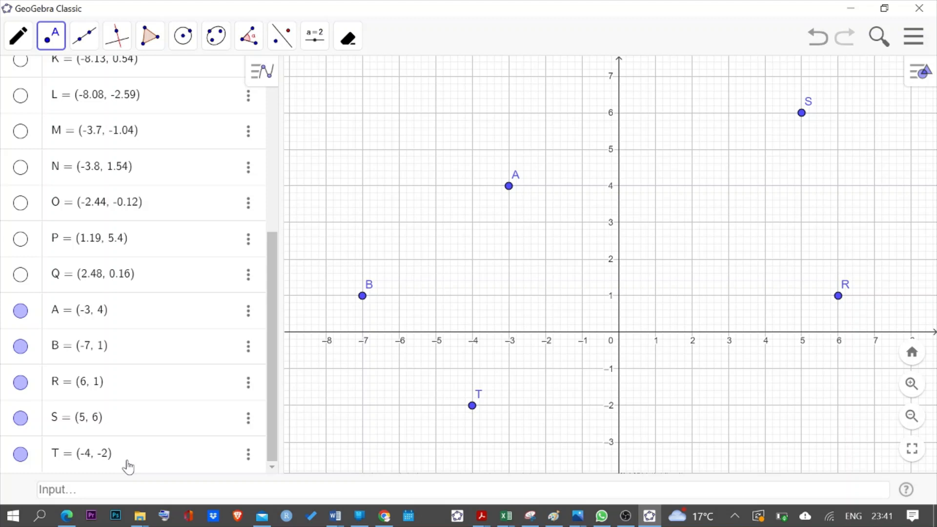
Set the x-coordinate of point T to -5 in its Algebra list entry.
click(111, 462)
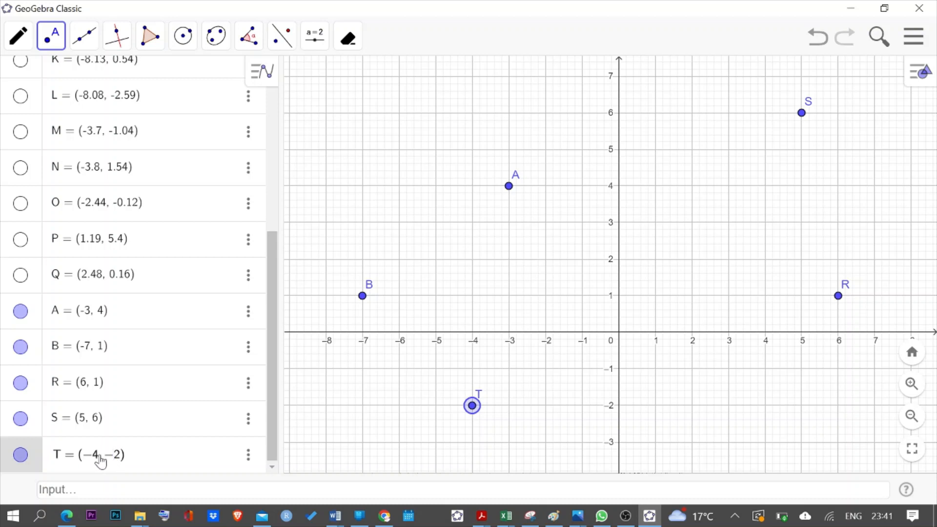
click(99, 460)
key(BackSpace)
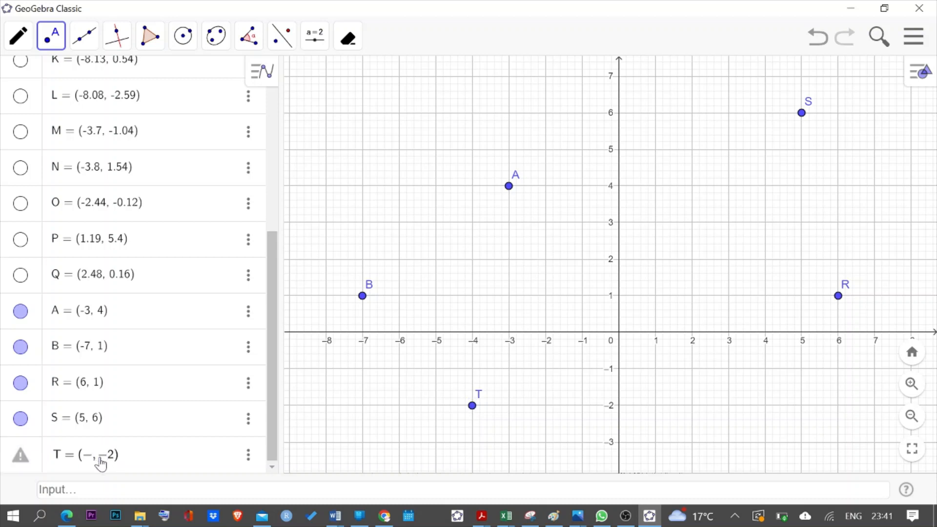
text(5)
key(Return)
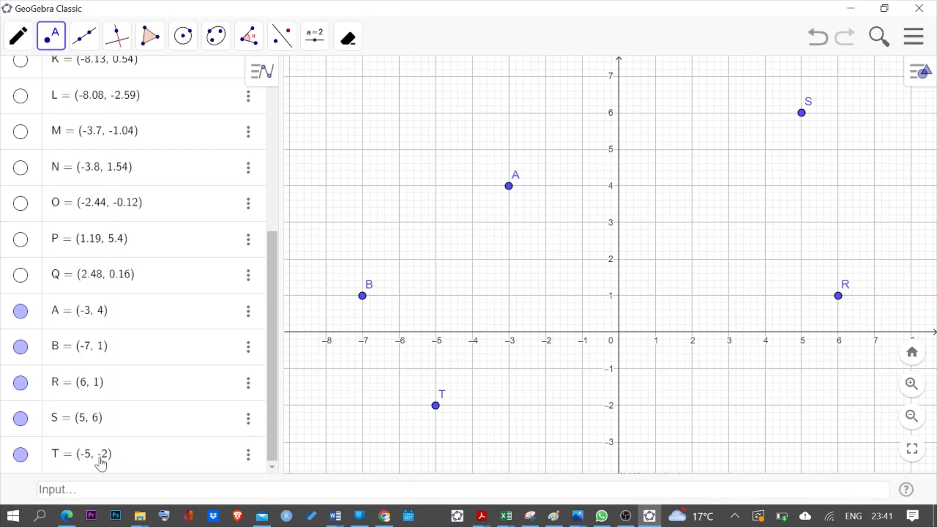
Select the Algebra entries of points T, S, R and B in turn to match each with its position, and look through the list.
click(125, 456)
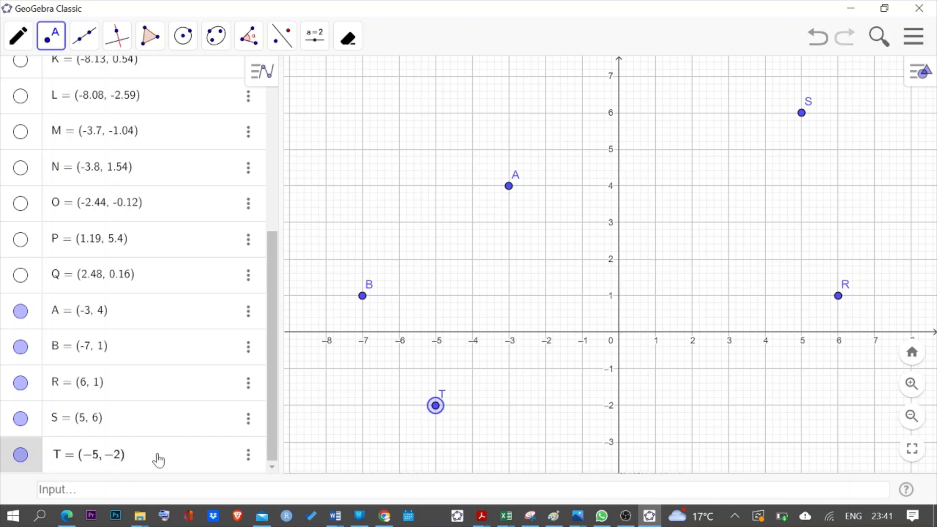
click(116, 418)
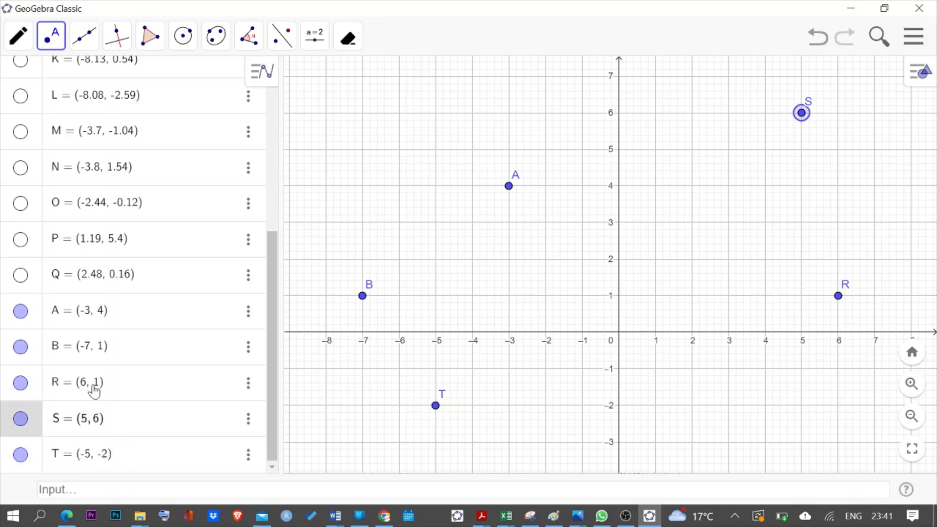
click(113, 394)
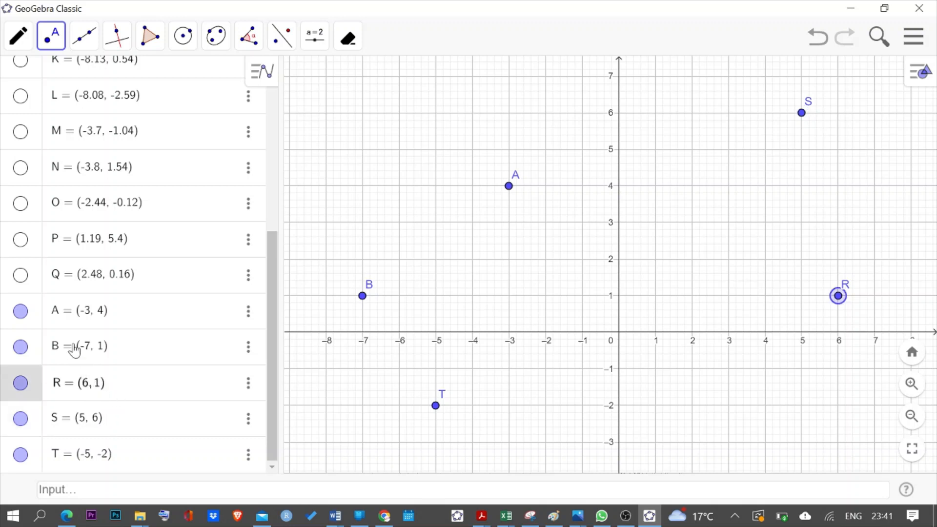
click(119, 350)
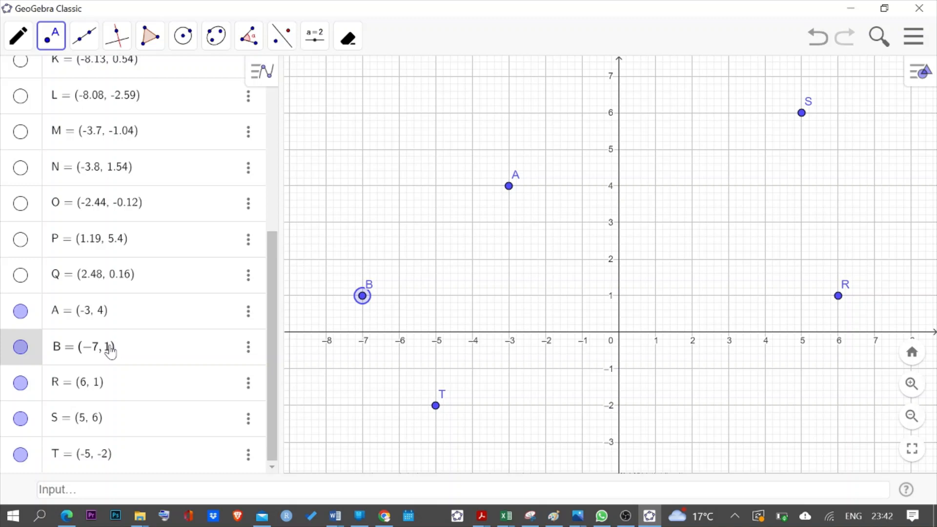
scroll(164, 325, up, 3)
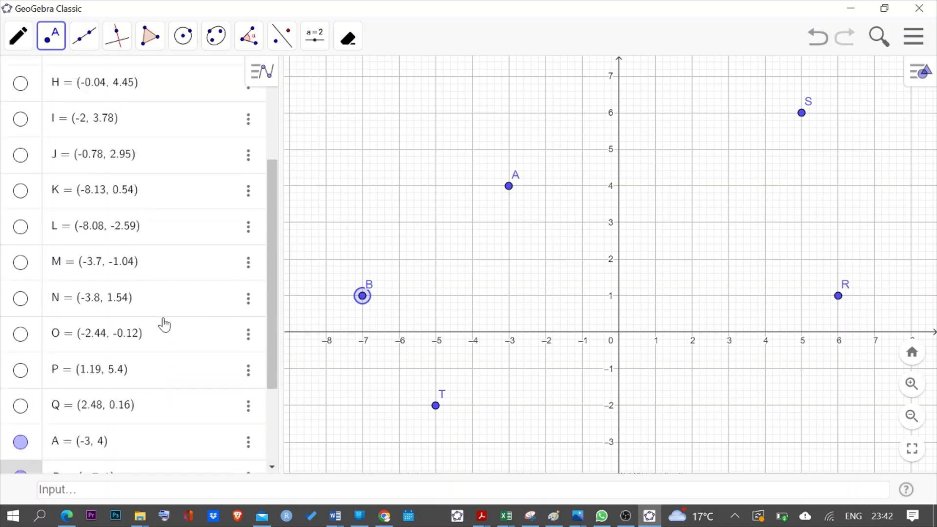
scroll(164, 324, up, 4)
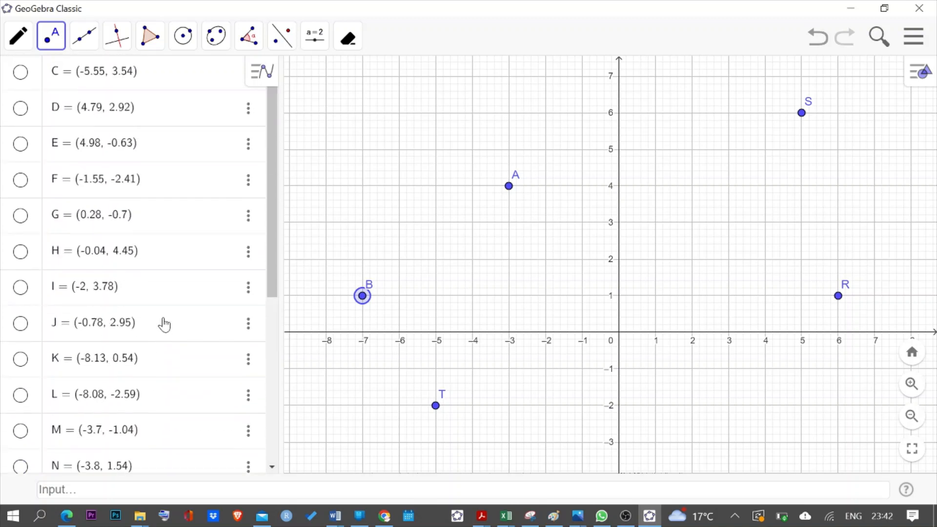
Try the Attach / Detach Point tool on point B.
click(56, 45)
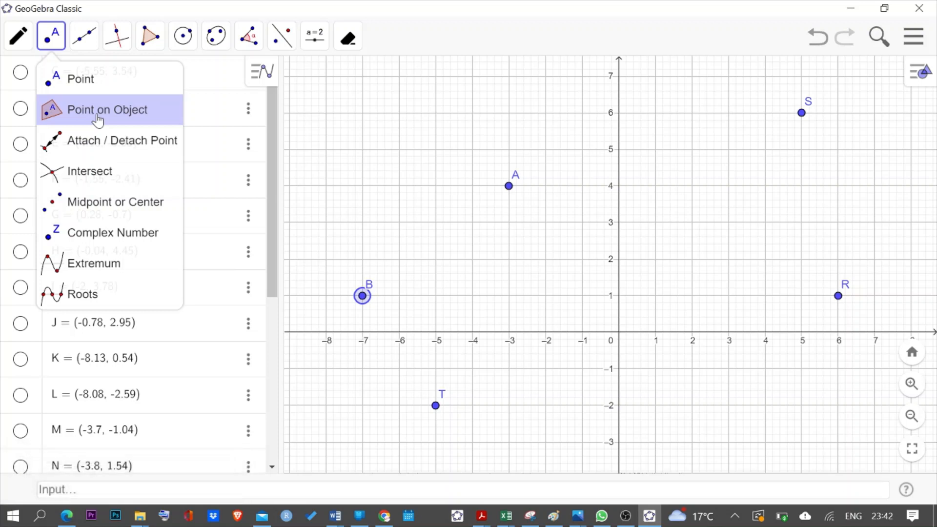
mouse_move(54, 48)
click(78, 146)
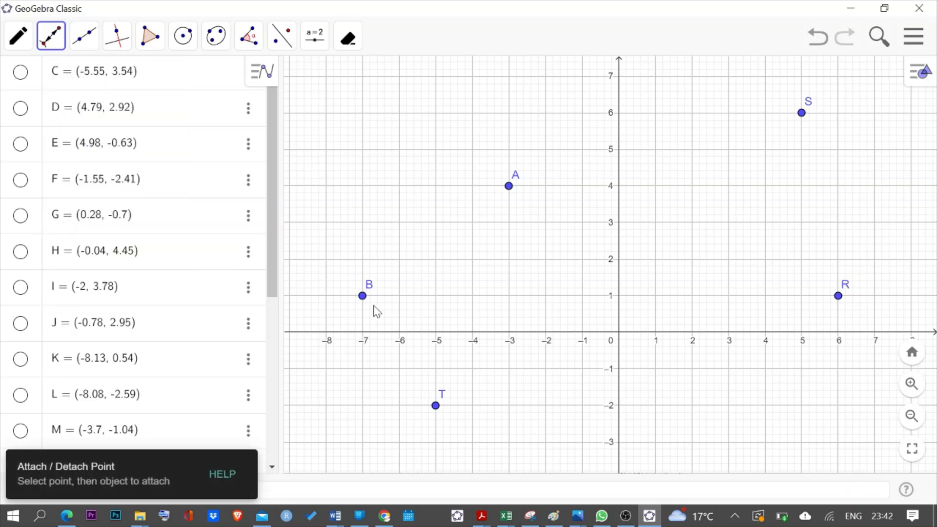
click(362, 295)
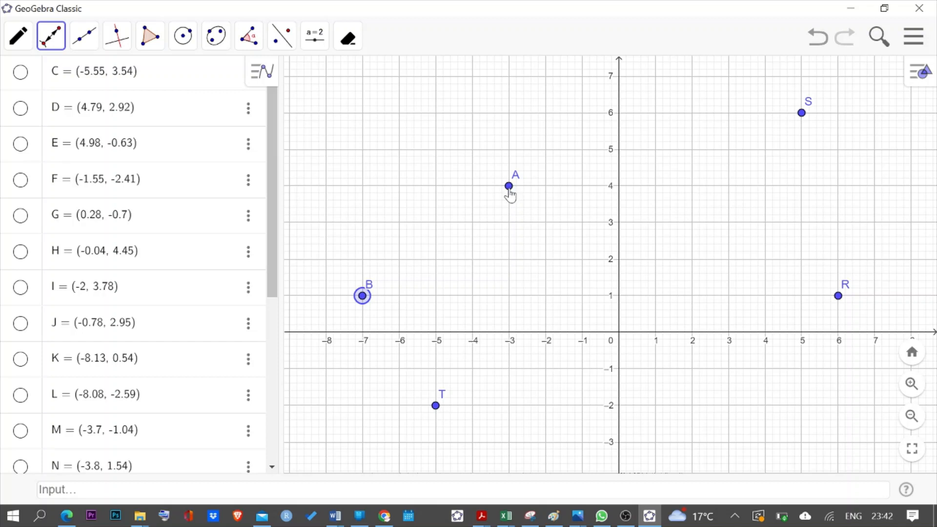
Construct the midpoint between points B and A with the Midpoint or Center tool.
click(54, 39)
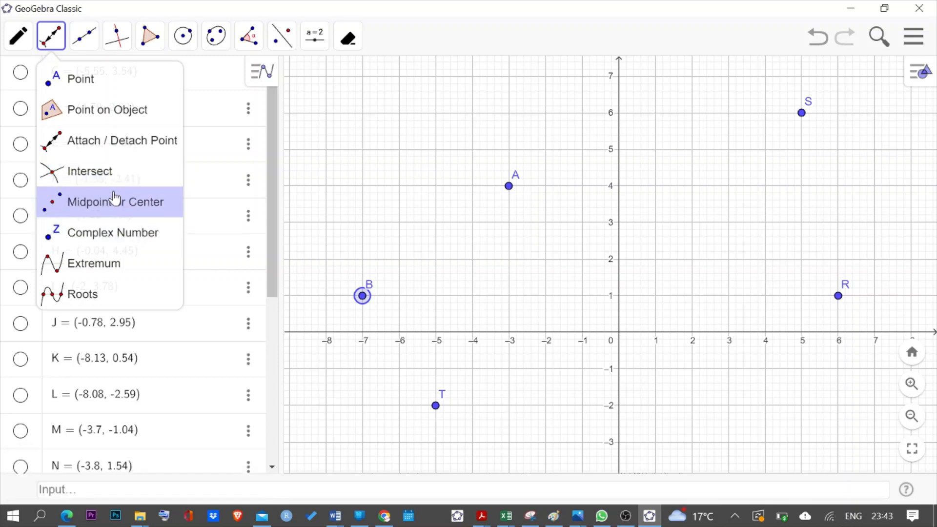
click(87, 213)
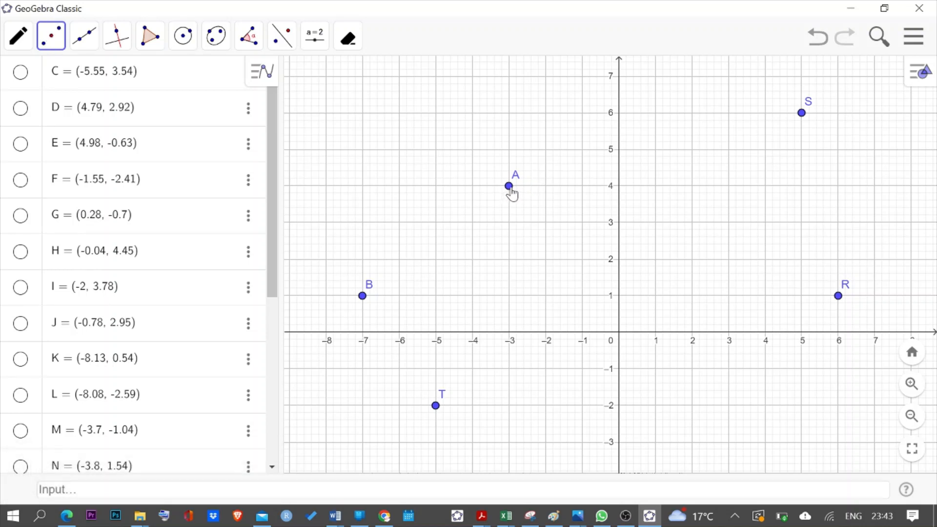
click(362, 296)
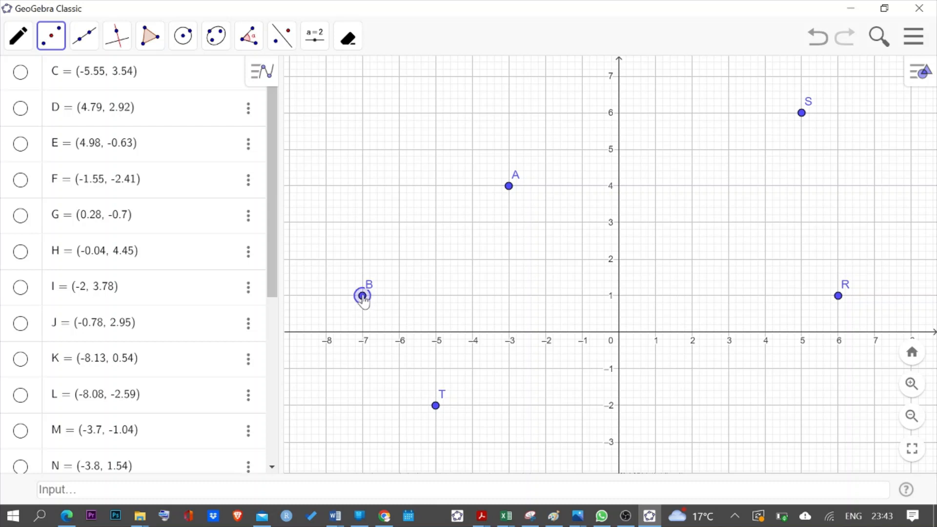
click(509, 187)
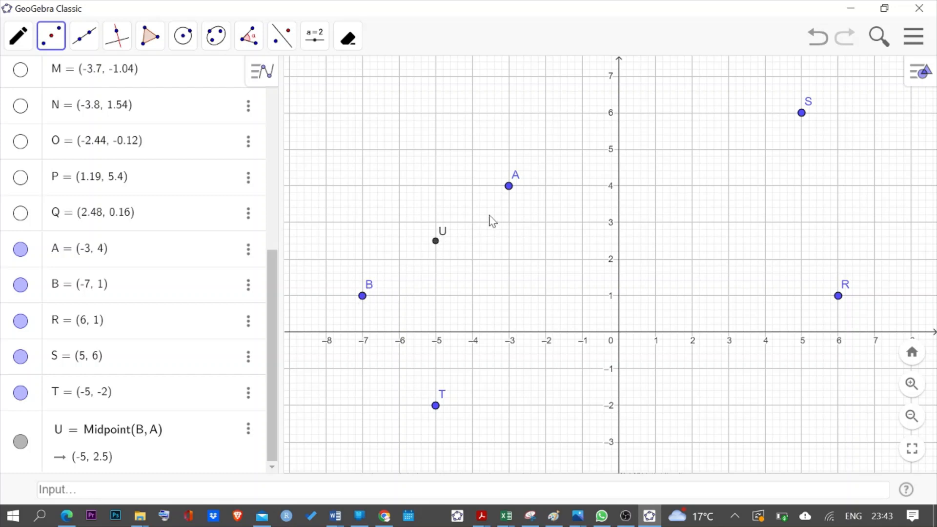
Construct the midpoint between points R and S with the Midpoint or Center tool, leaving no stray point beside it.
click(52, 36)
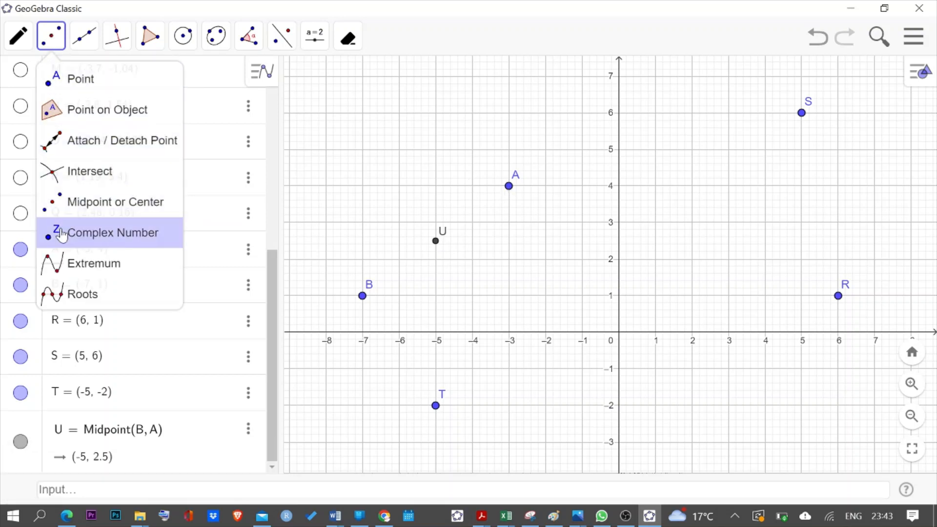
click(81, 210)
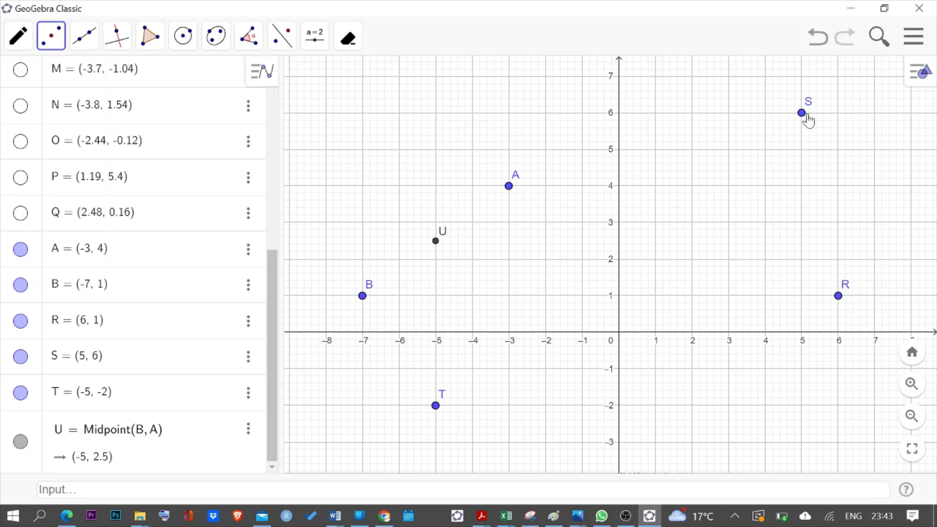
click(839, 299)
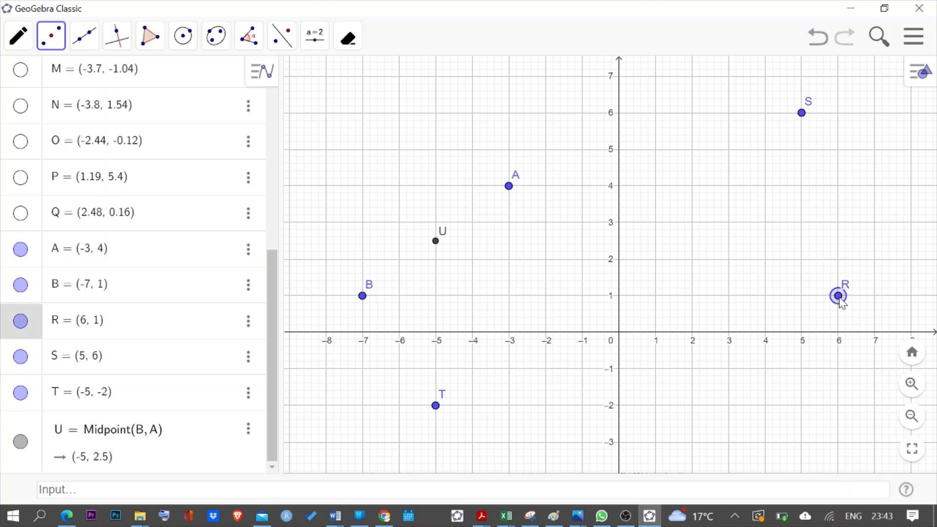
click(802, 114)
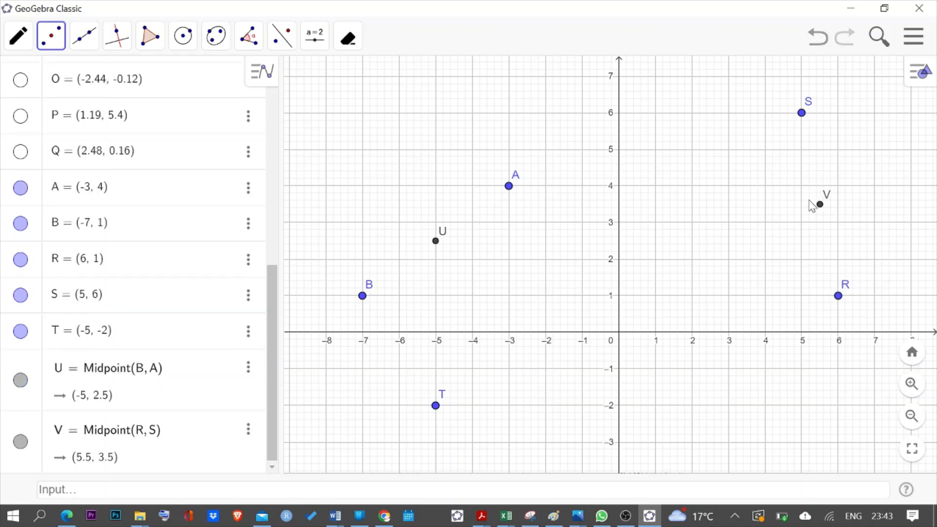
drag(803, 206, 804, 186)
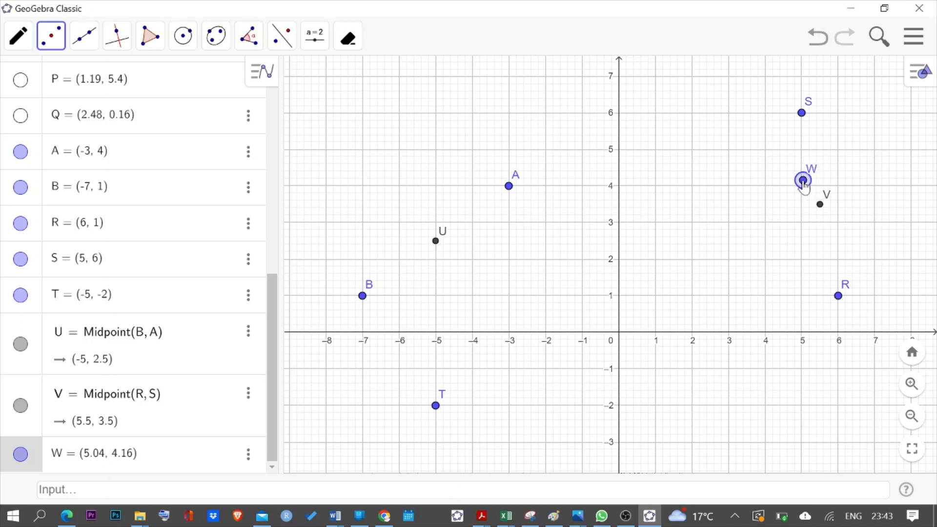
key(Delete)
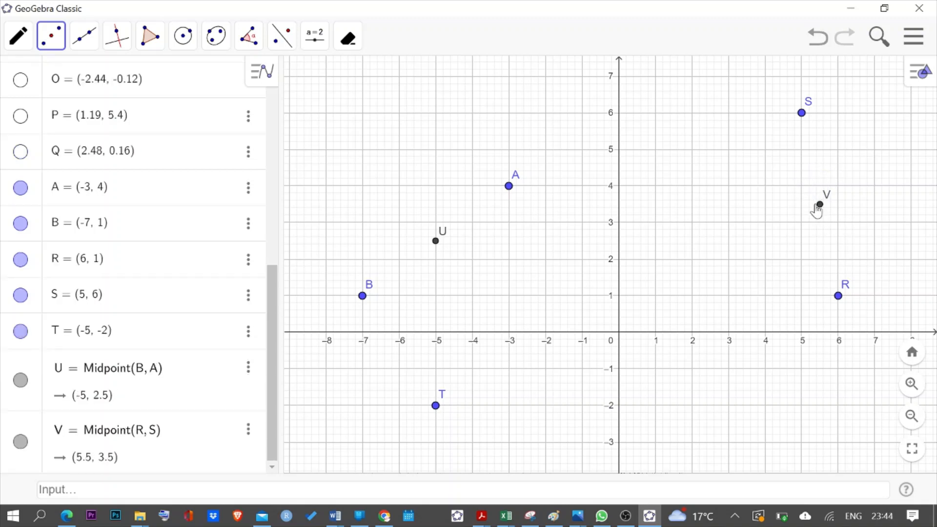
Select midpoint V with the Move tool and set its point size to 9.
click(17, 46)
click(20, 79)
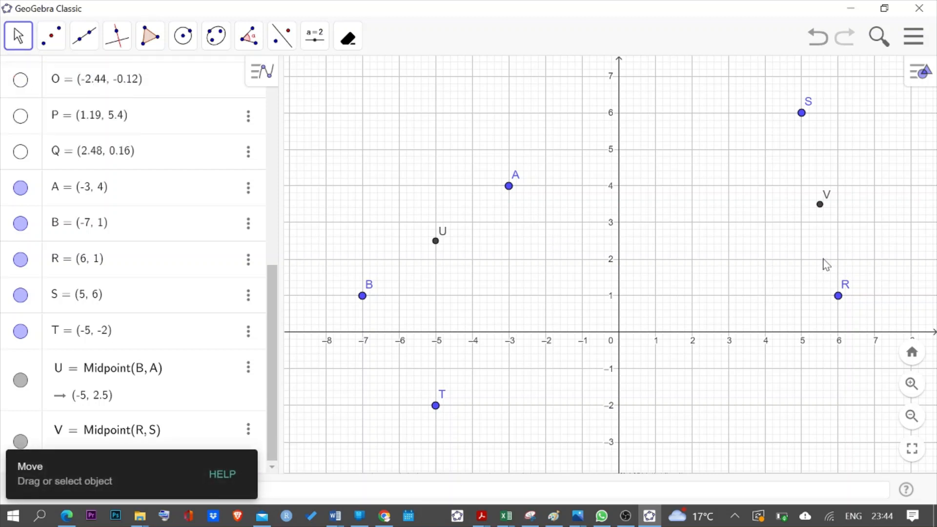
click(821, 205)
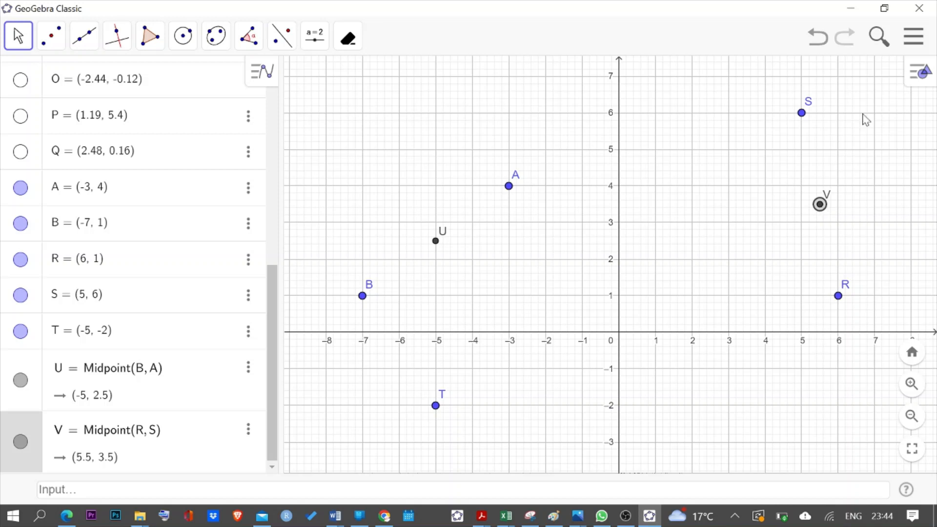
click(919, 71)
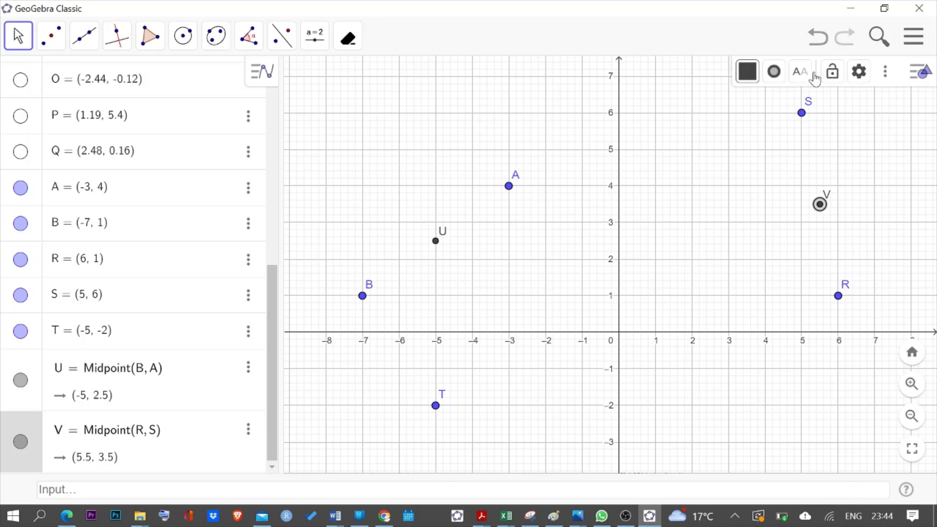
click(774, 72)
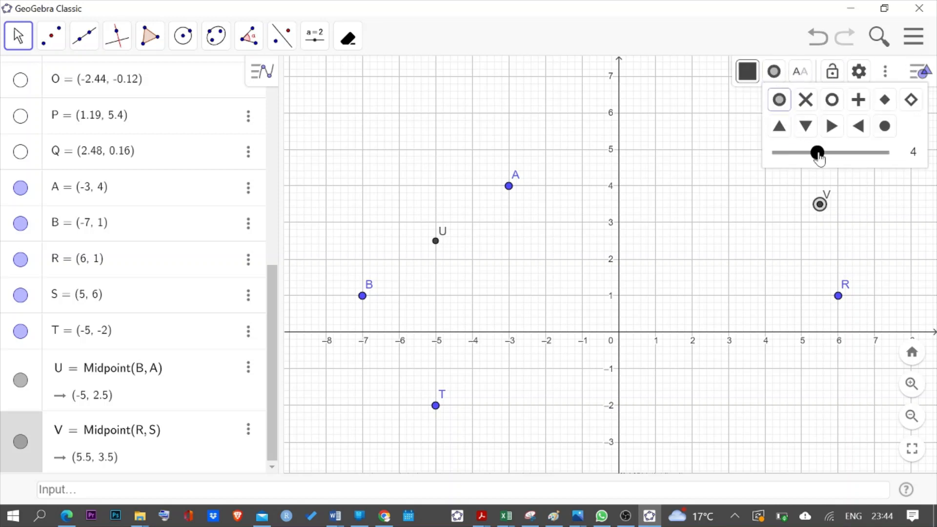
drag(816, 152, 883, 156)
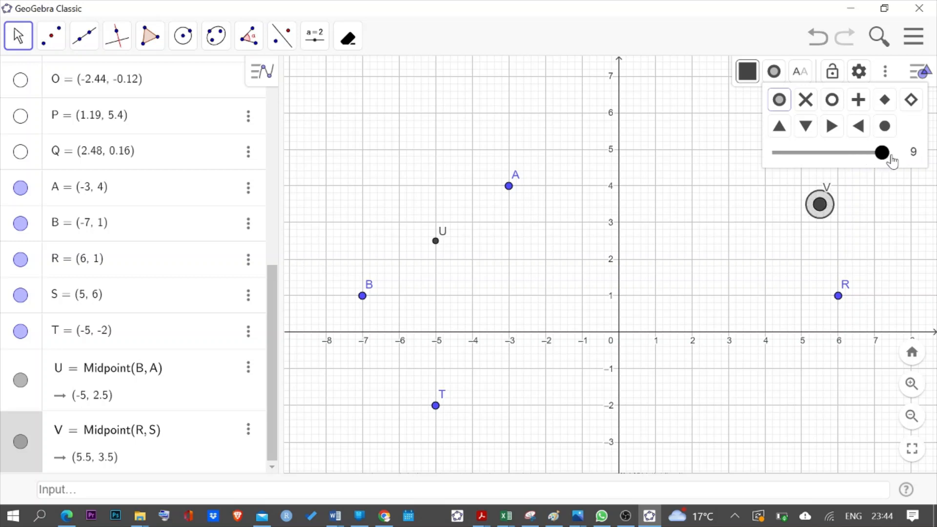
Try the right-pointing triangle style on point V, restore the round dot style, and look at its label options.
click(831, 126)
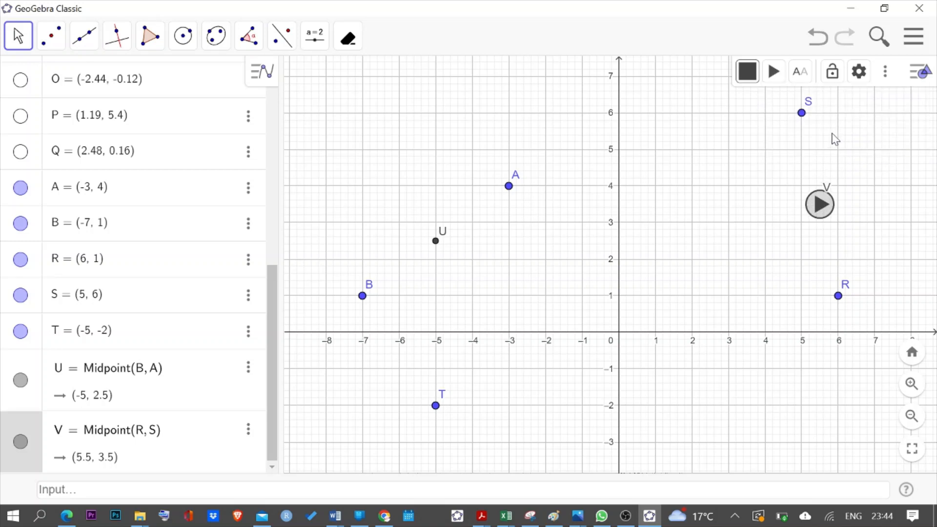
click(778, 74)
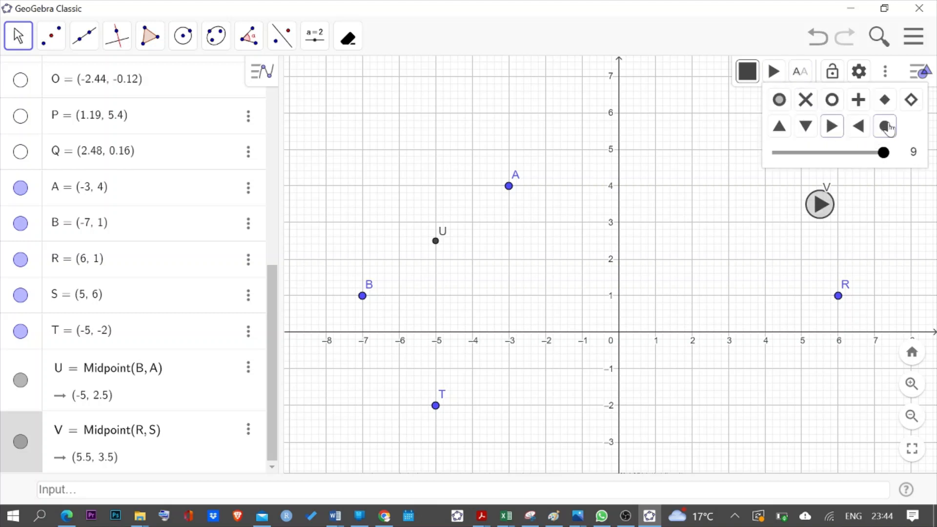
click(780, 100)
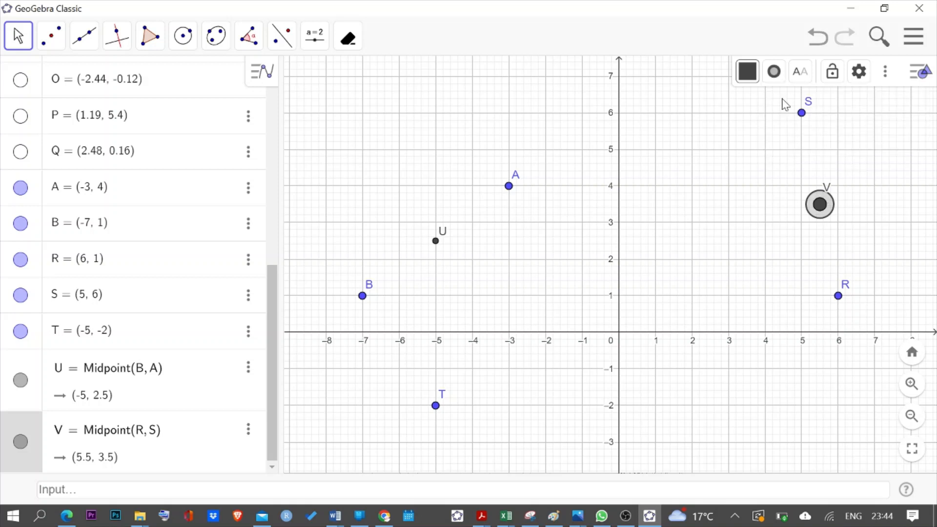
click(773, 74)
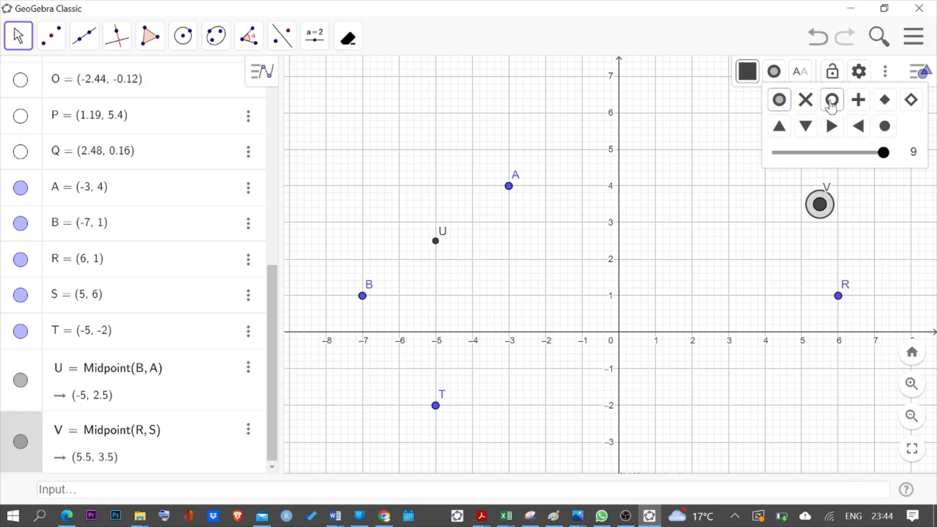
click(804, 76)
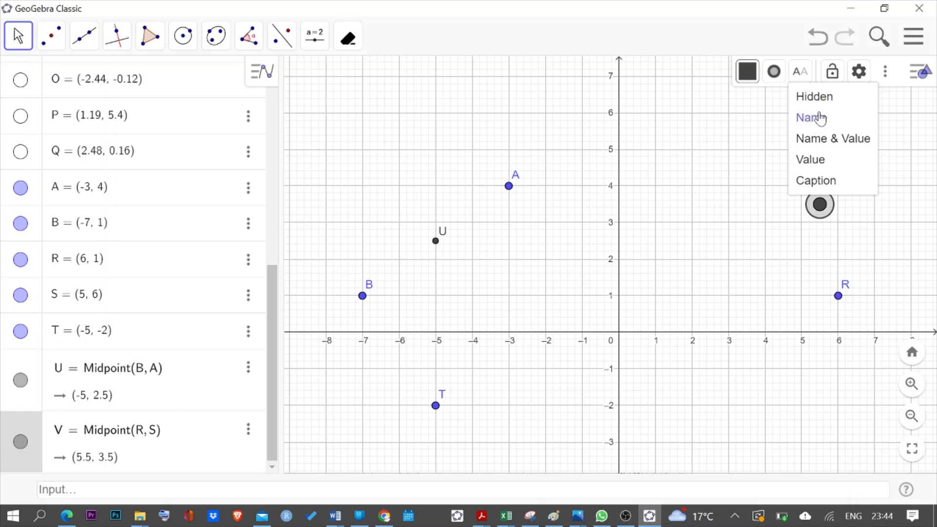
click(770, 78)
Set the colour of point V to red and deselect it.
click(750, 76)
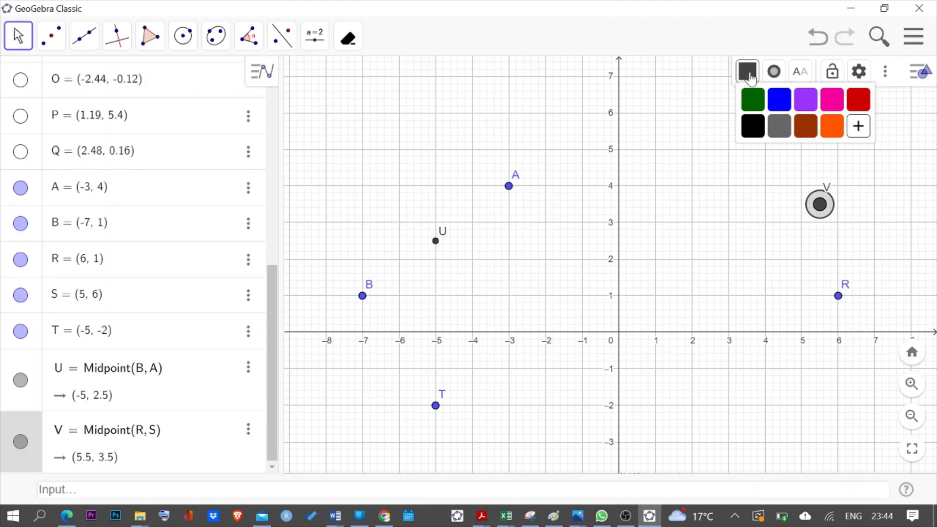
click(783, 106)
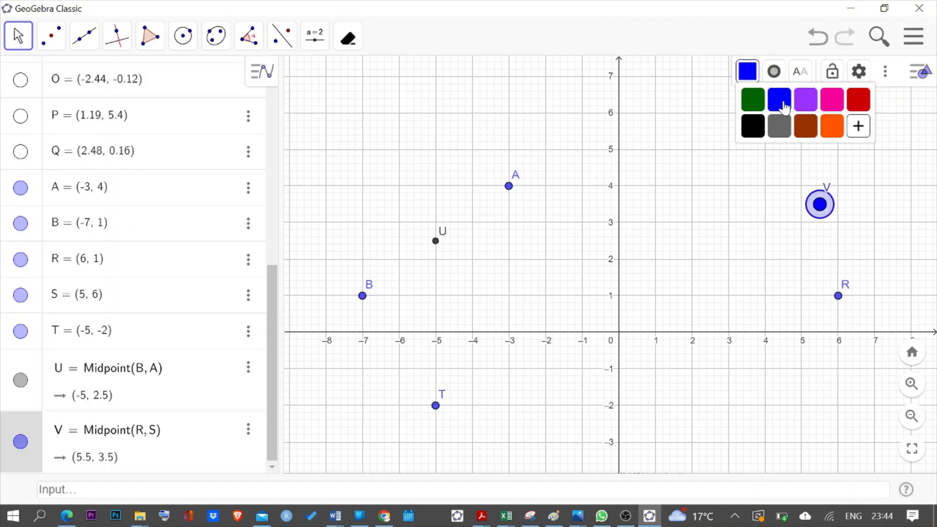
click(858, 101)
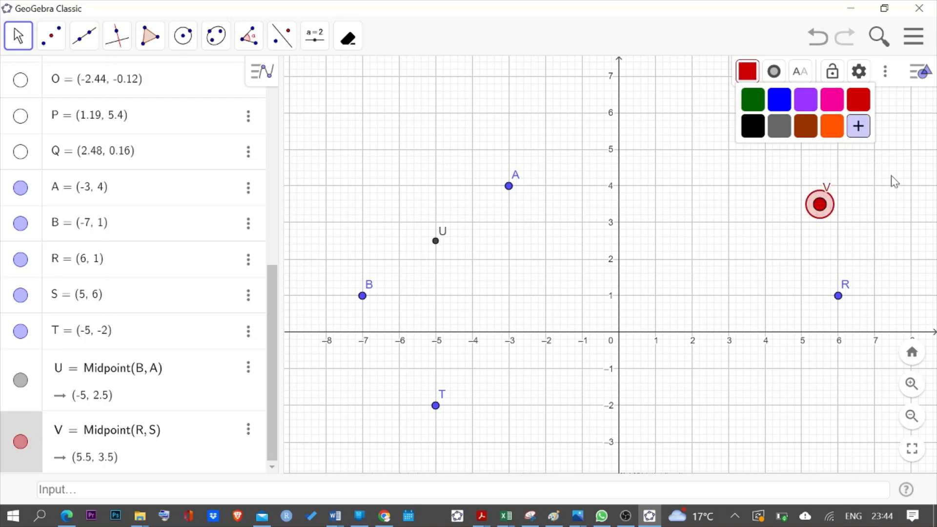
click(917, 243)
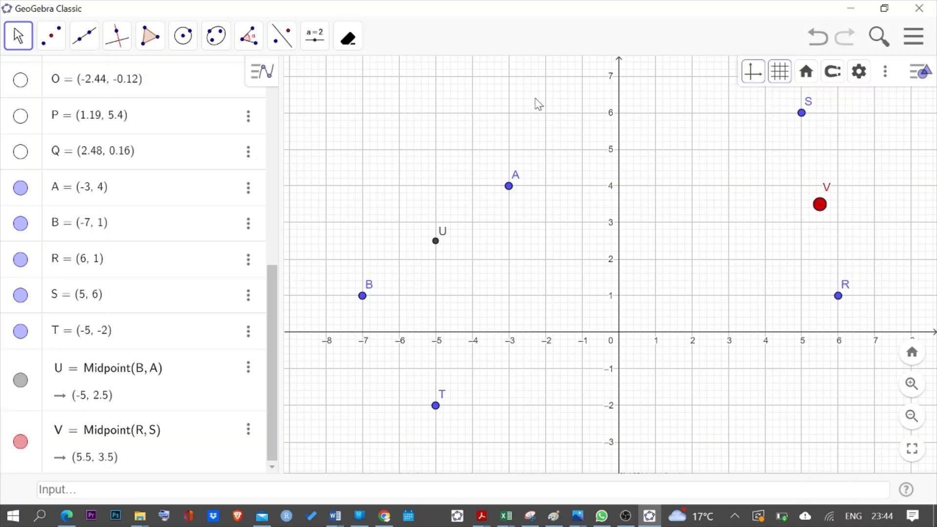
Construct the midpoint between points T and V with the Midpoint or Center tool.
click(51, 36)
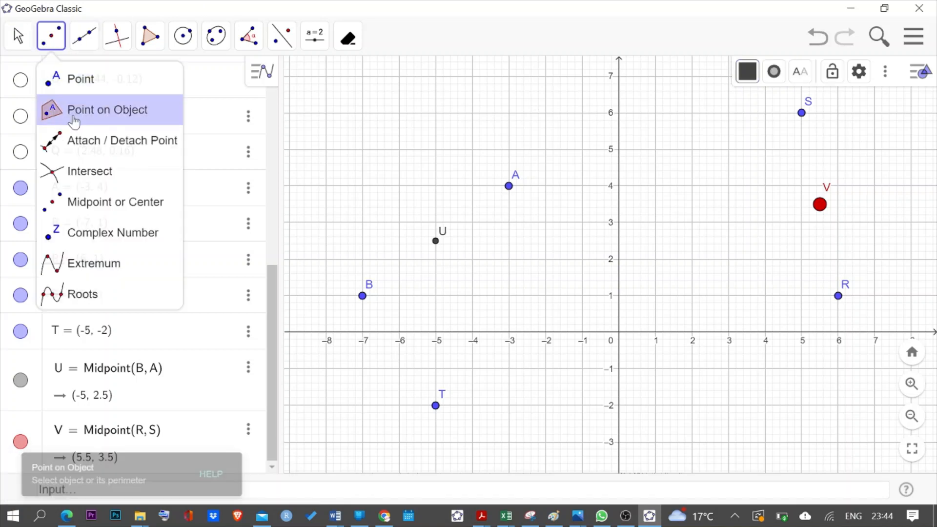
click(63, 209)
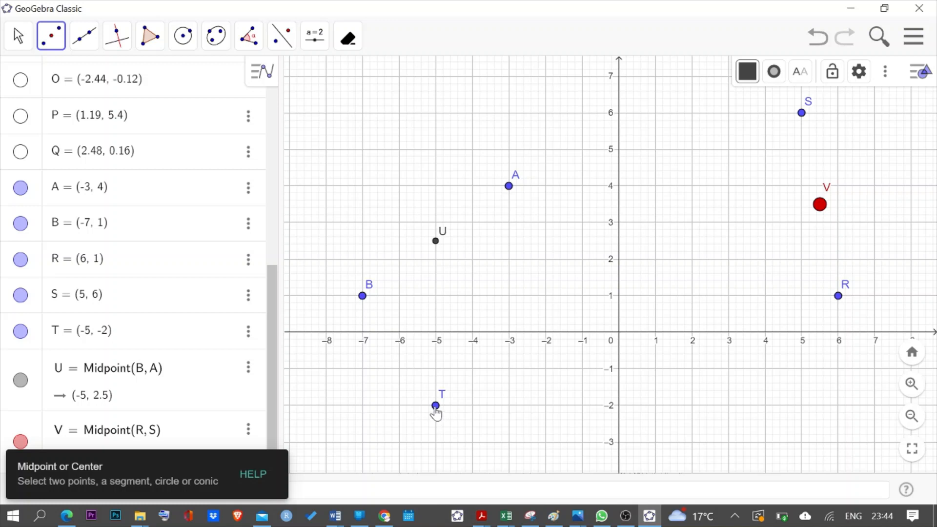
click(436, 408)
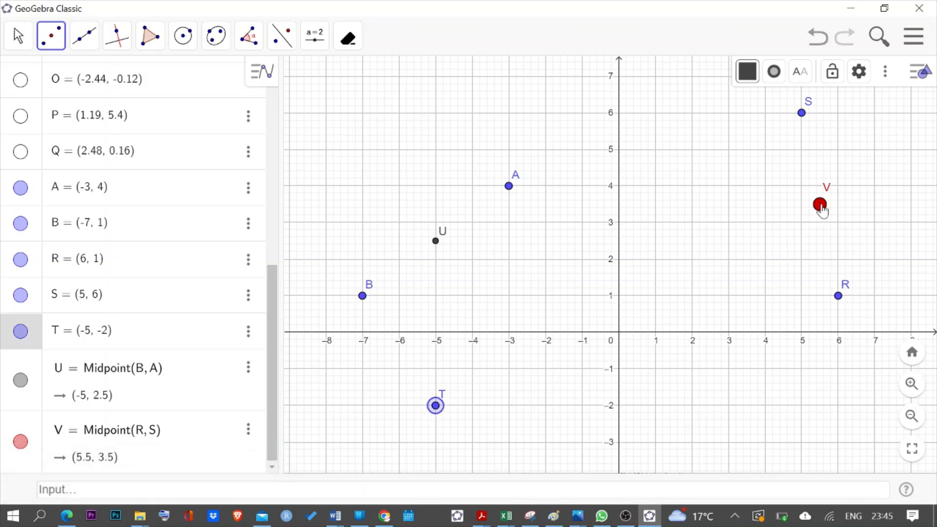
click(821, 207)
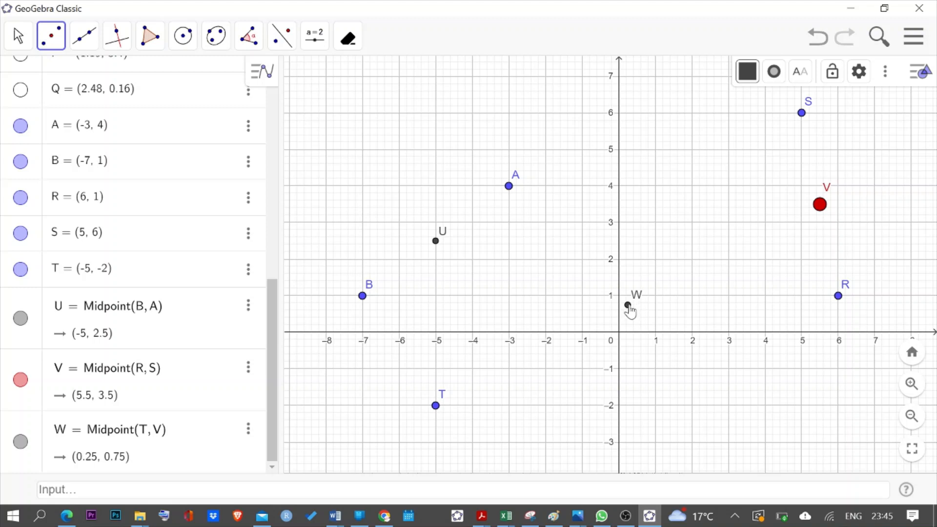
Set the colour of the midpoint between T and V to purple and its point size to 9.
click(18, 36)
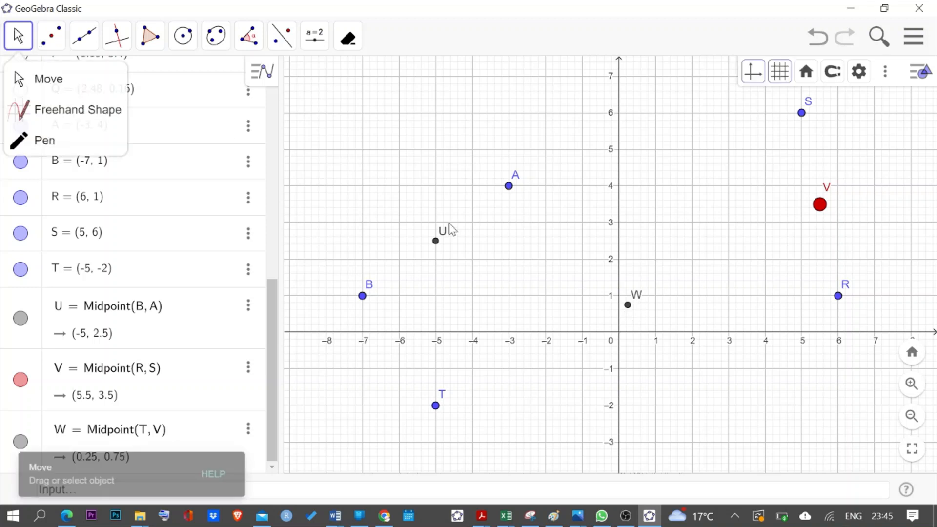
click(628, 304)
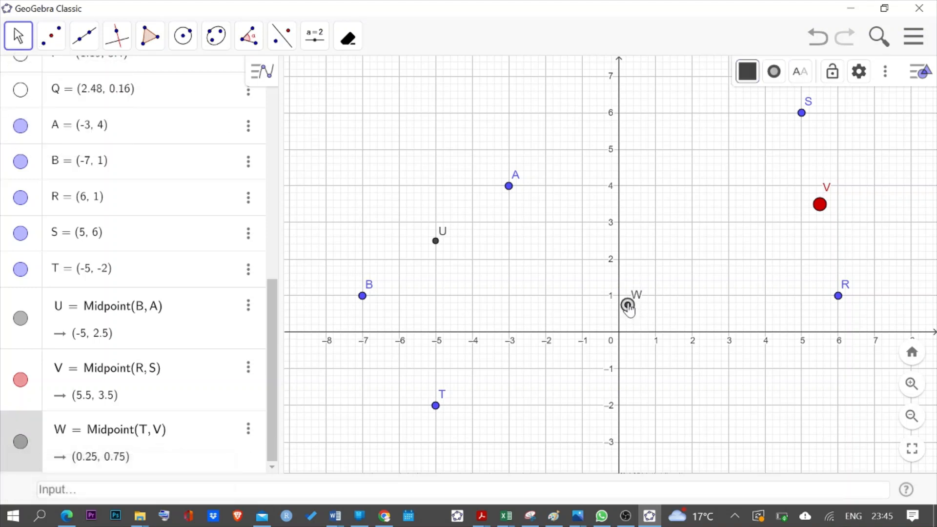
click(747, 78)
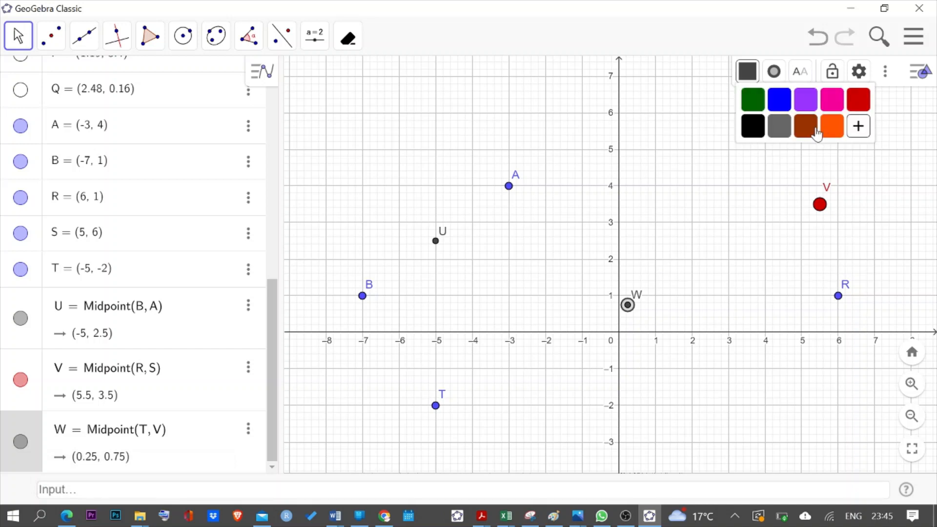
click(811, 104)
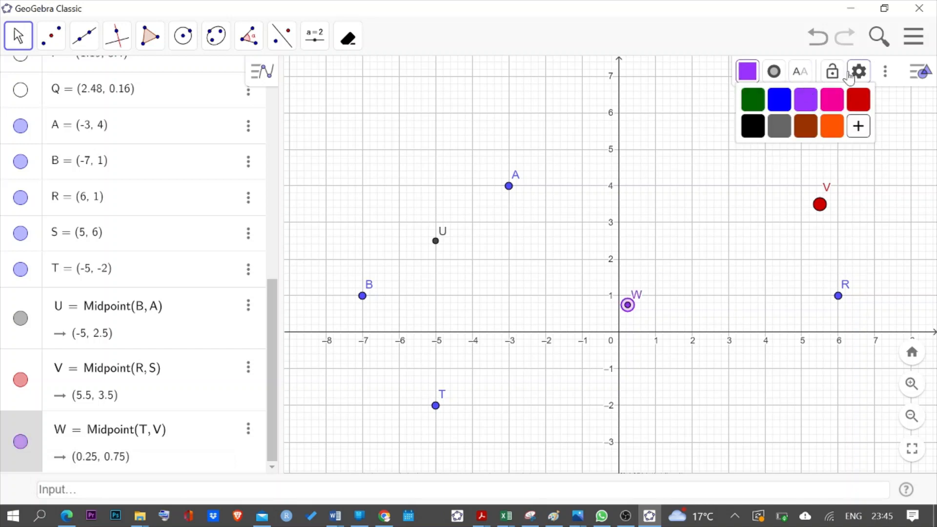
click(784, 73)
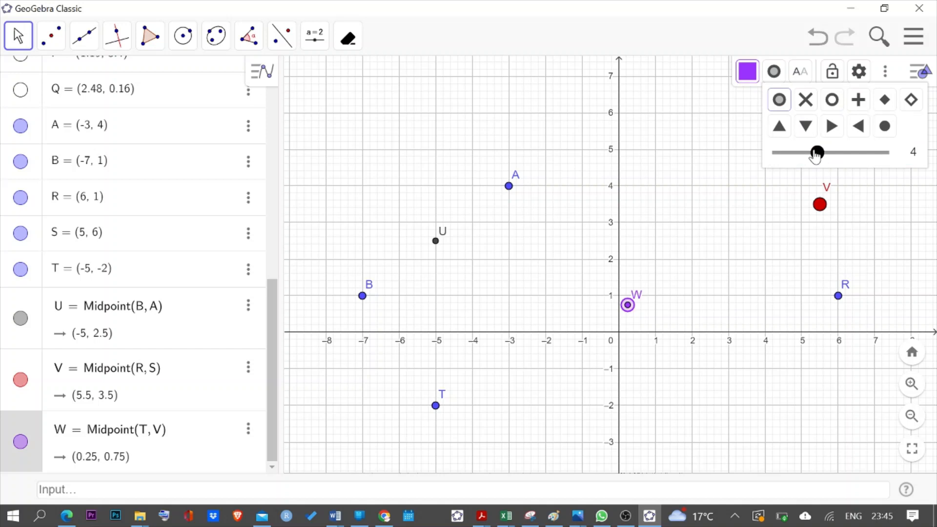
drag(816, 152, 884, 155)
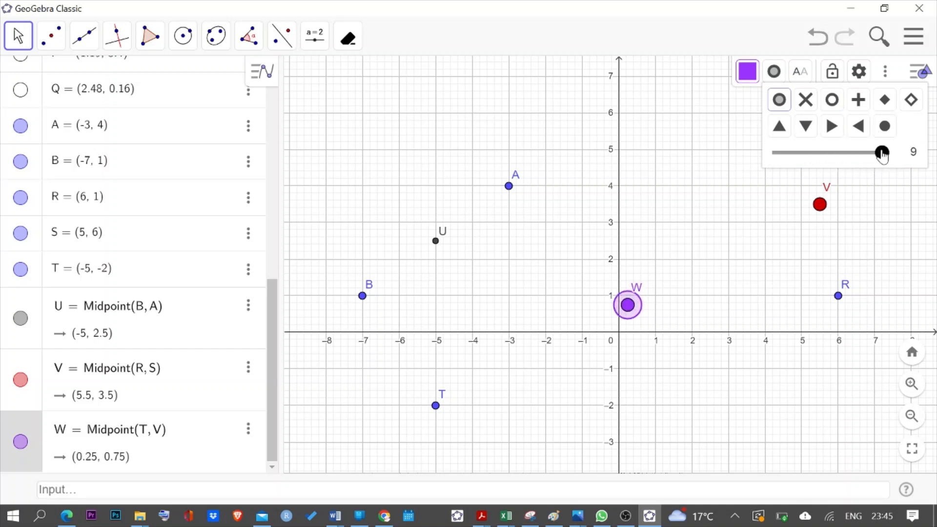
click(772, 74)
click(905, 191)
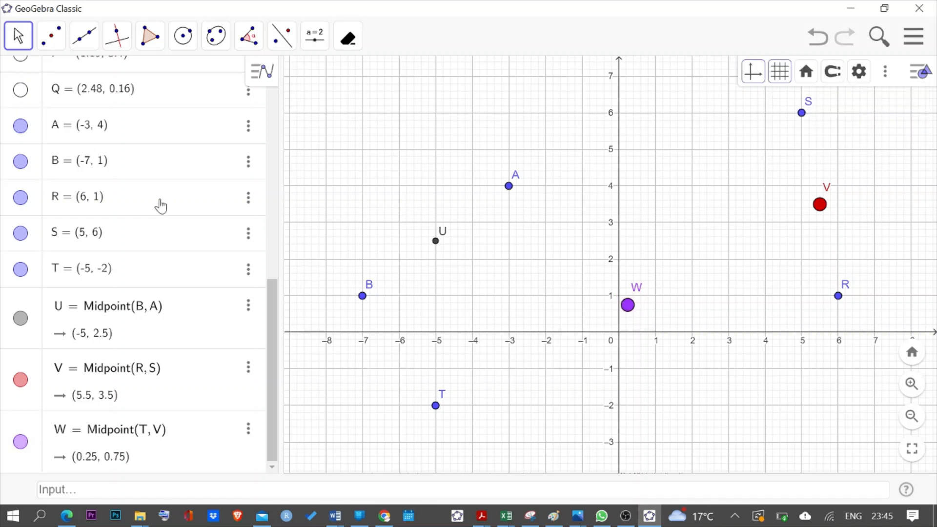
click(50, 36)
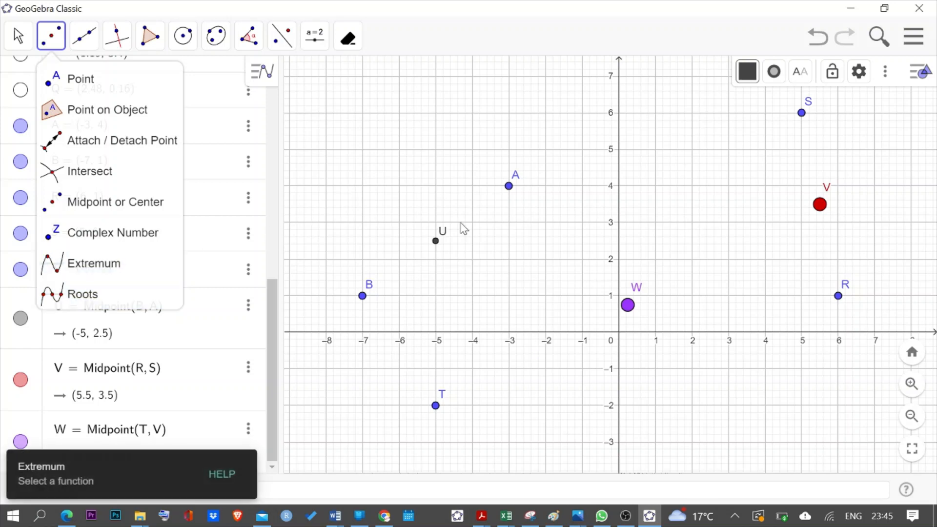
mouse_move(92, 49)
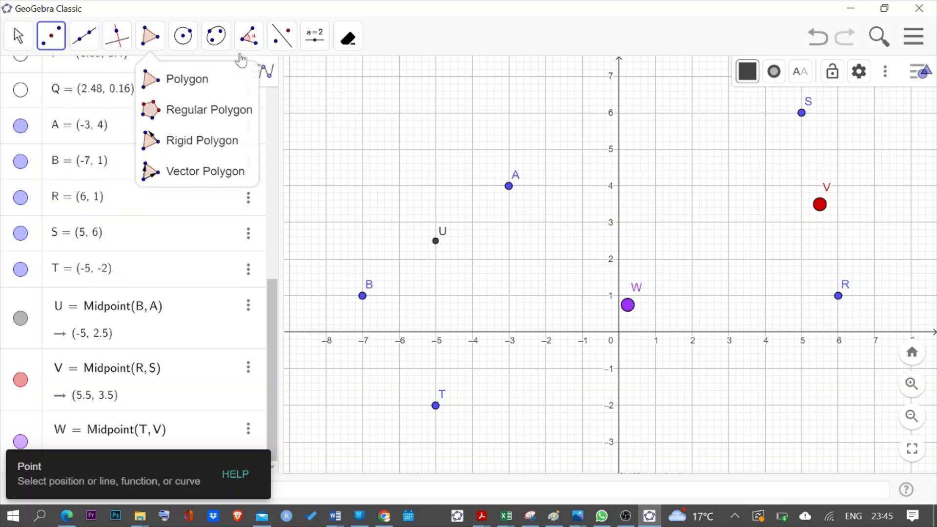
Select all objects in the construction and delete them to leave an empty graph.
click(18, 37)
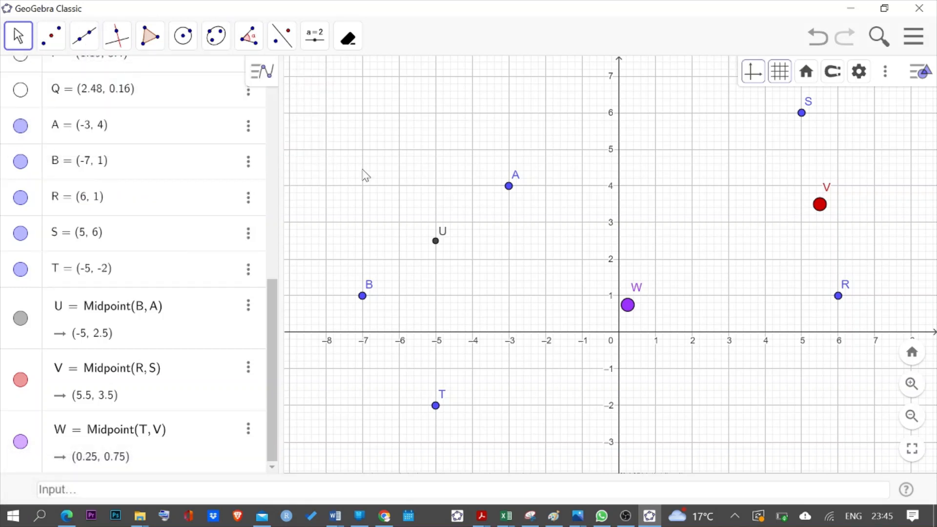
key(ctrl+a)
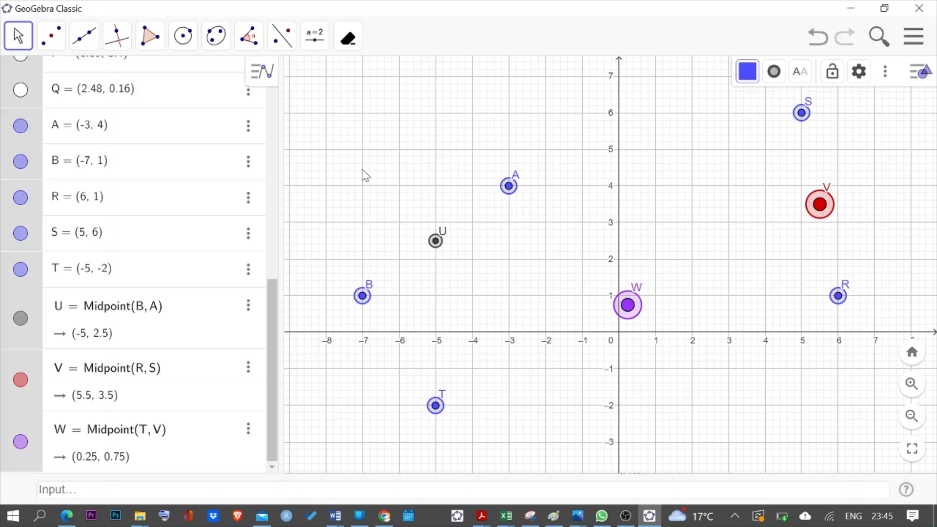
key(Delete)
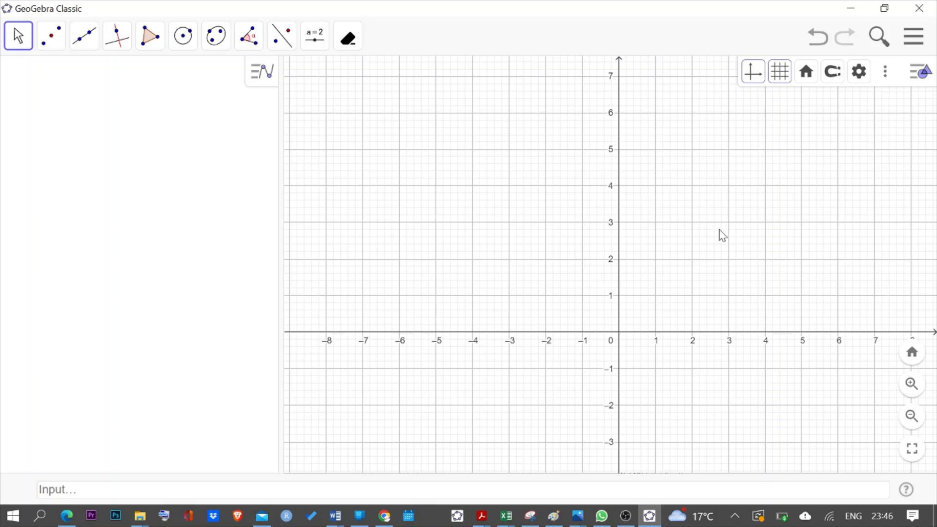
click(84, 44)
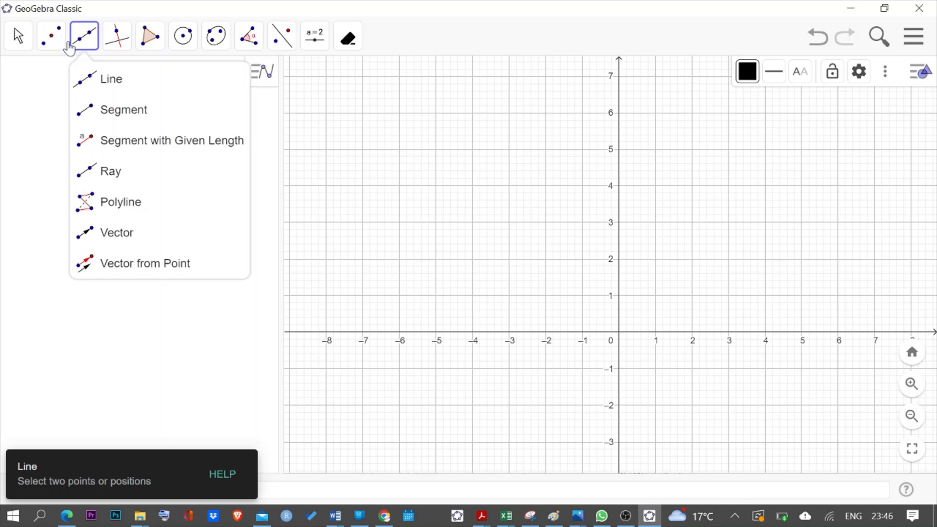
mouse_move(18, 45)
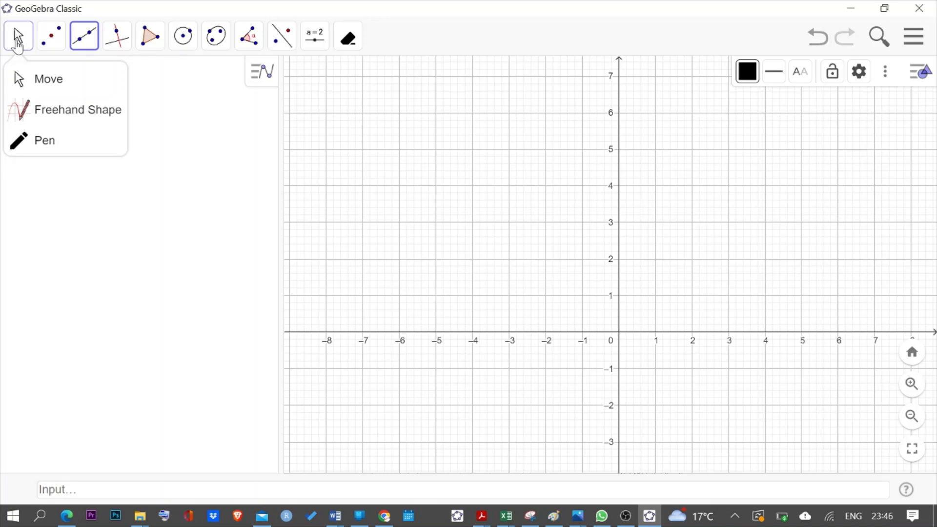
mouse_move(53, 43)
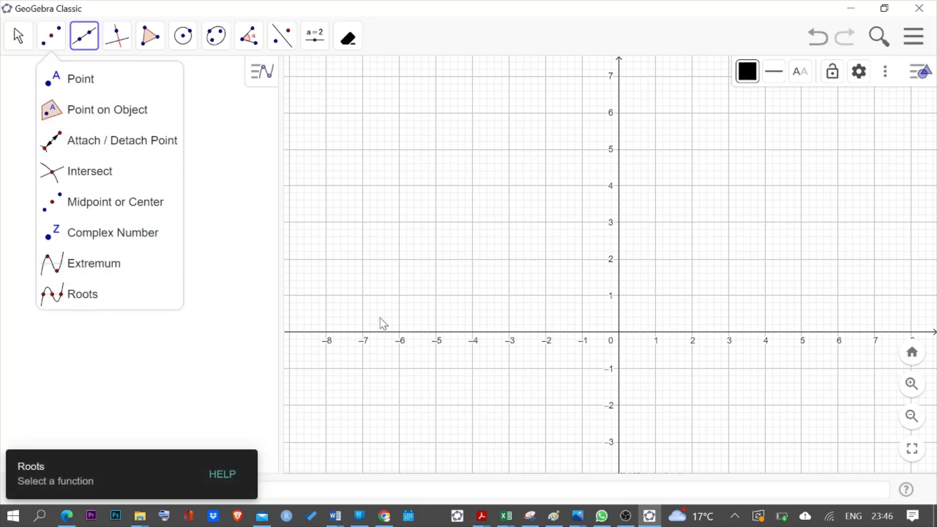
click(484, 255)
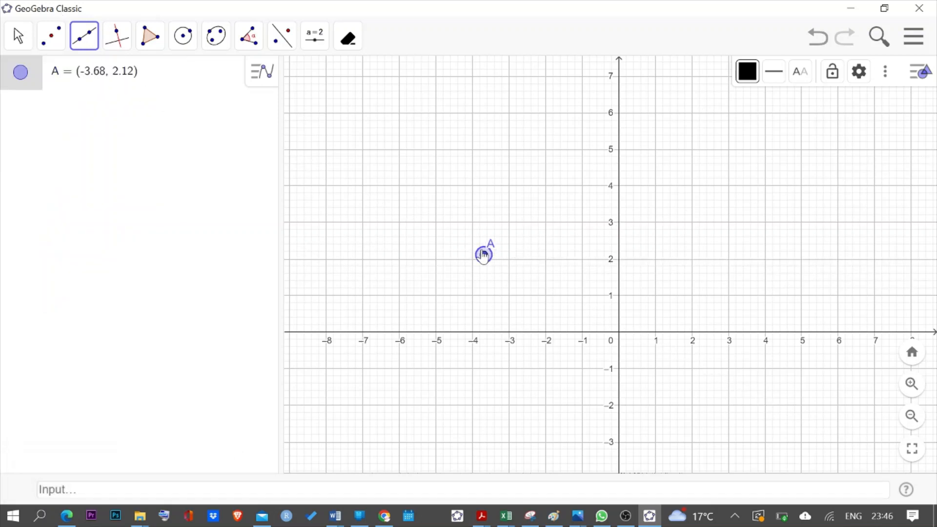
drag(485, 257, 484, 254)
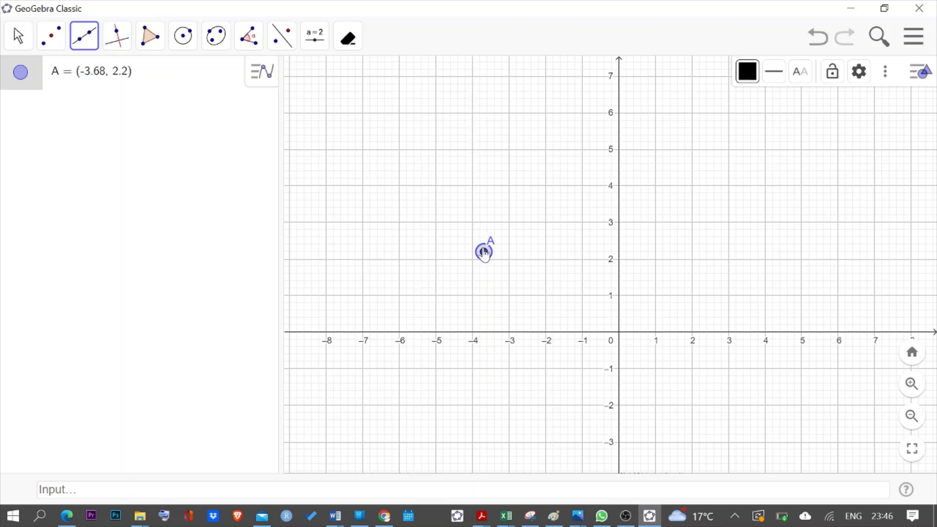
click(17, 37)
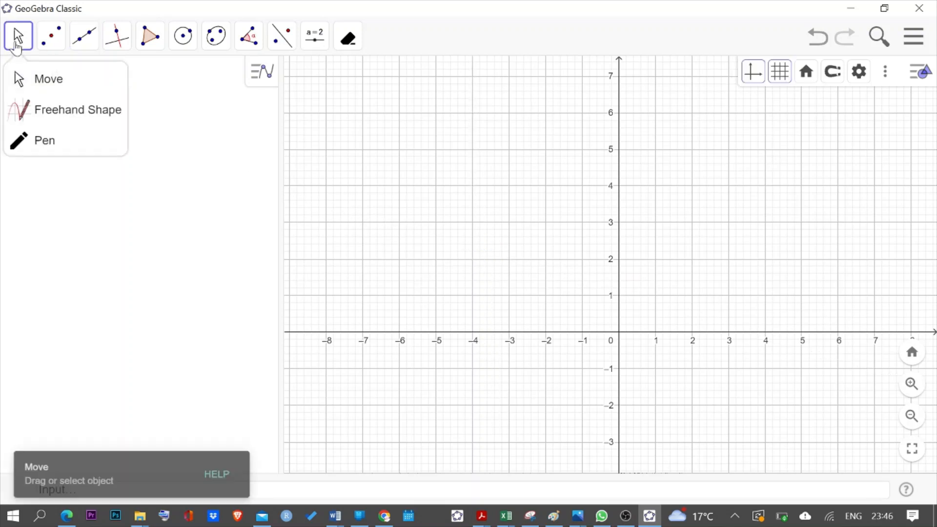
click(51, 35)
click(17, 37)
click(50, 96)
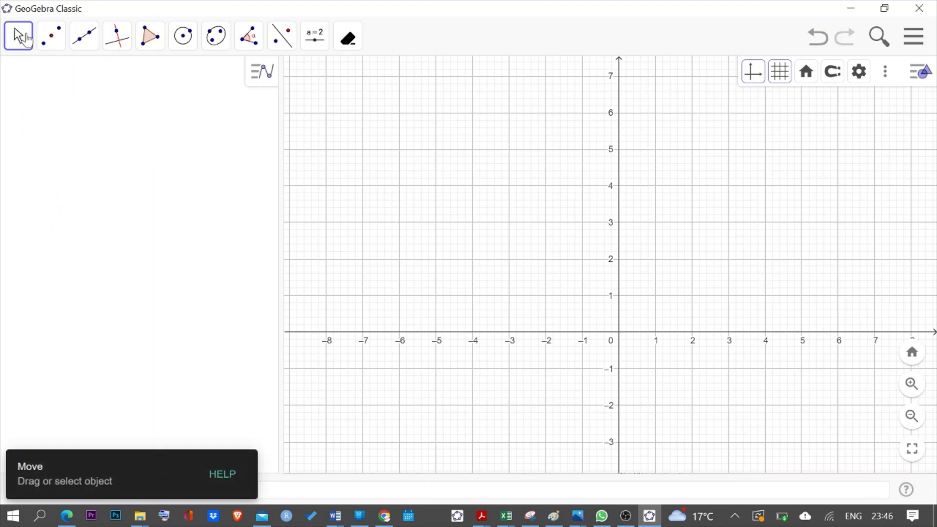
click(24, 39)
click(31, 78)
Draw a line with the Line tool through the points (4, -2) and (-3, 2).
click(84, 39)
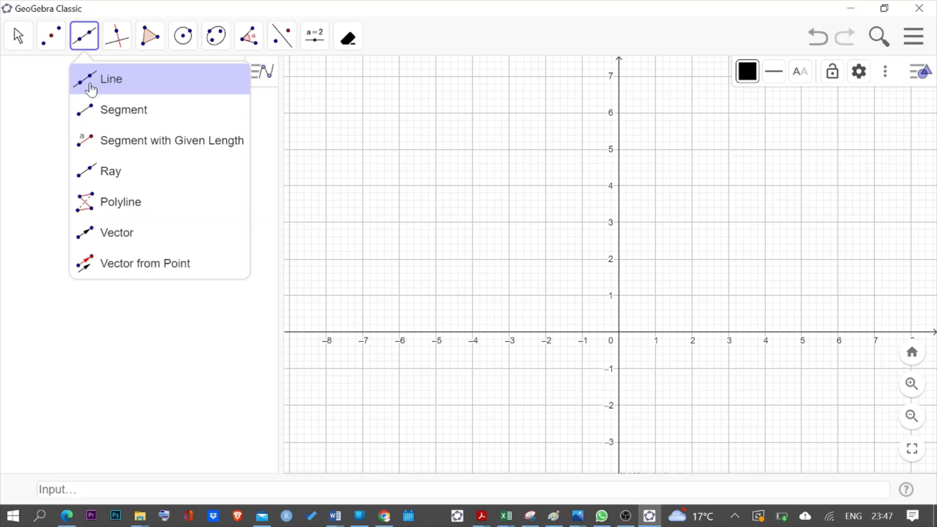
click(91, 84)
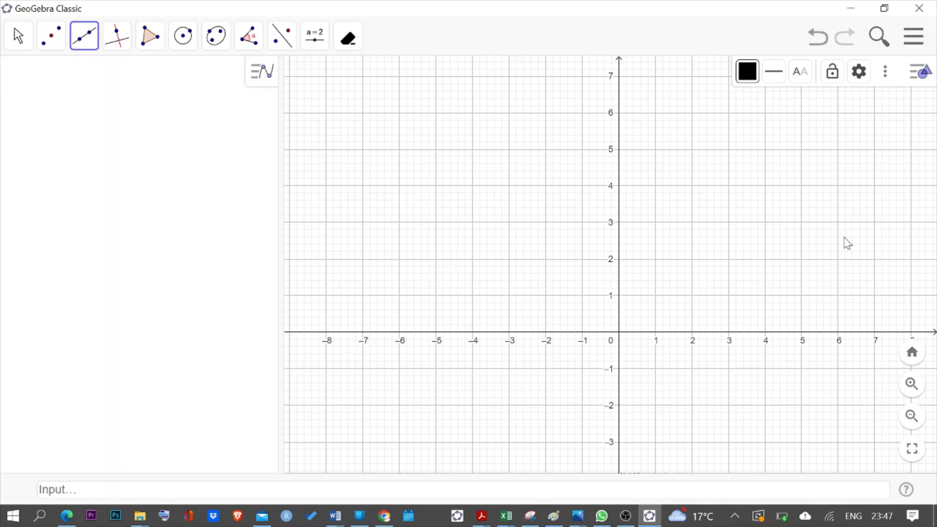
click(765, 405)
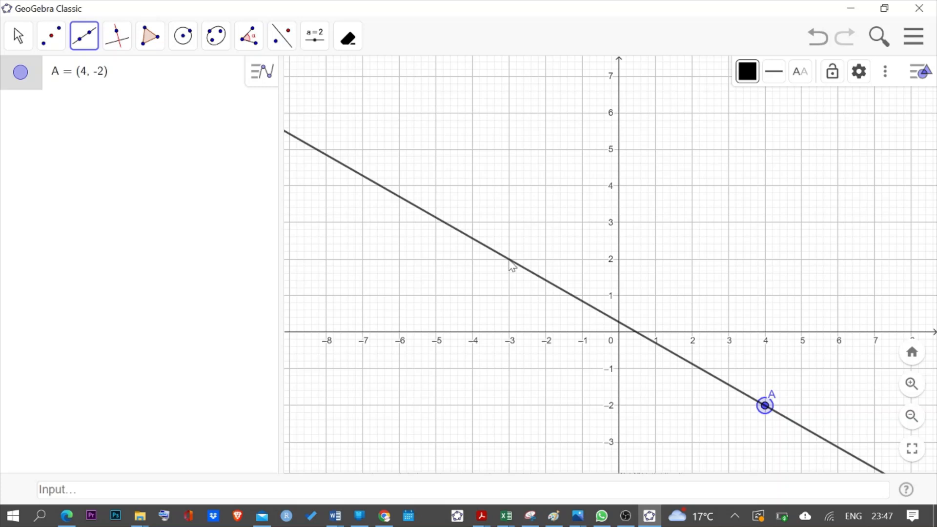
click(509, 260)
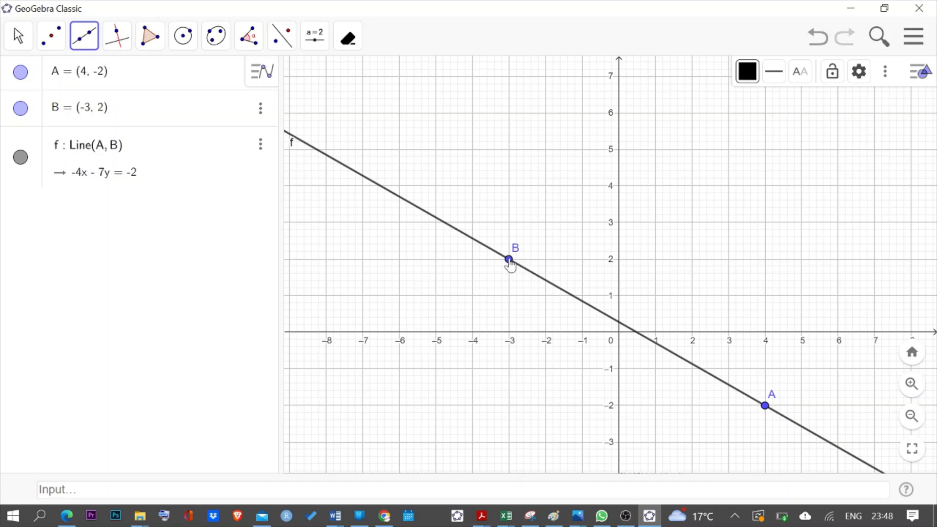
Move point B on the line to about (-2.2, 2.98) and back to (-3, 2).
click(22, 38)
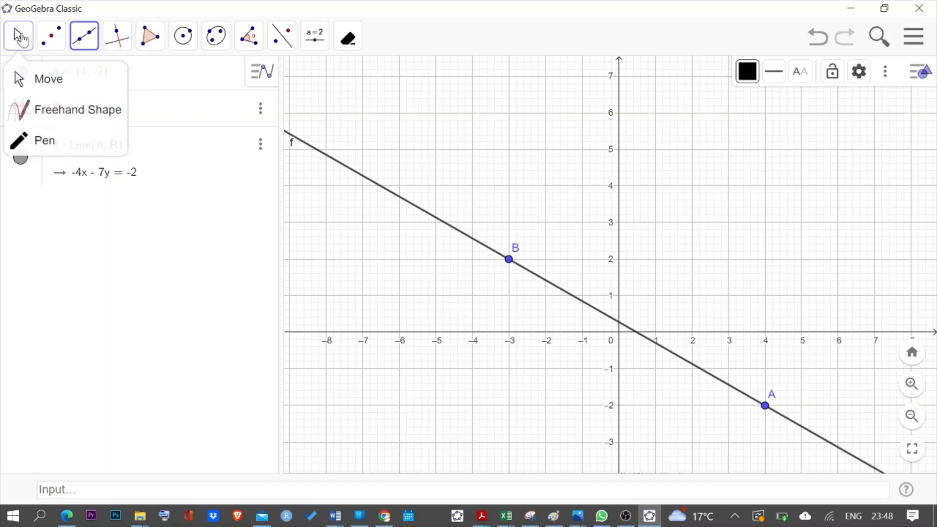
click(34, 78)
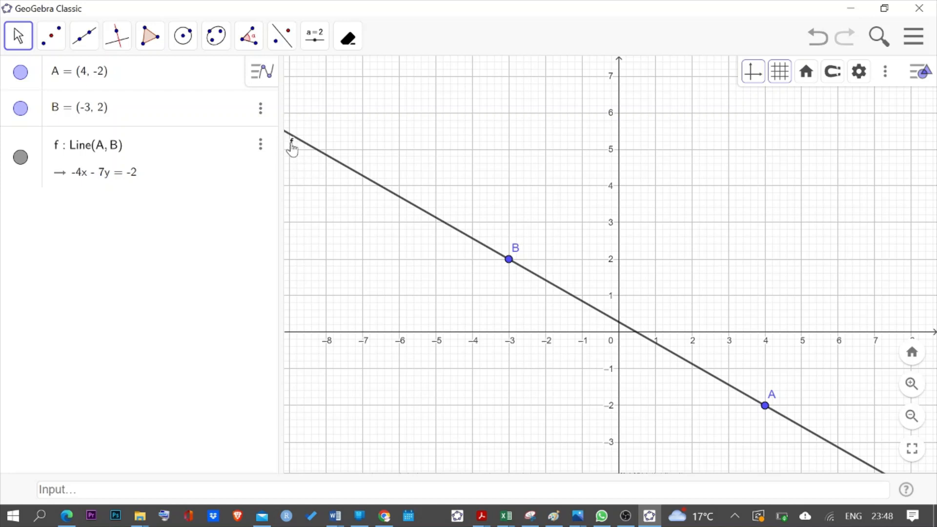
click(148, 181)
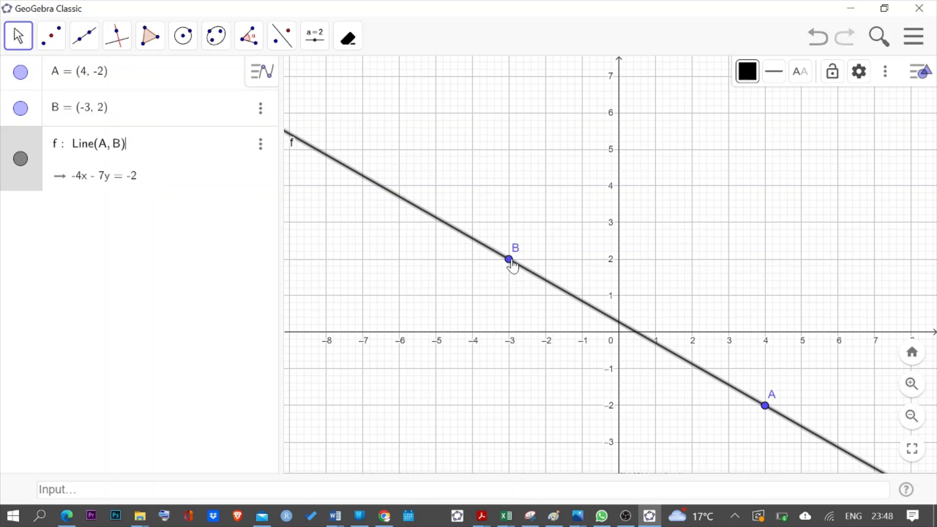
drag(510, 264, 540, 227)
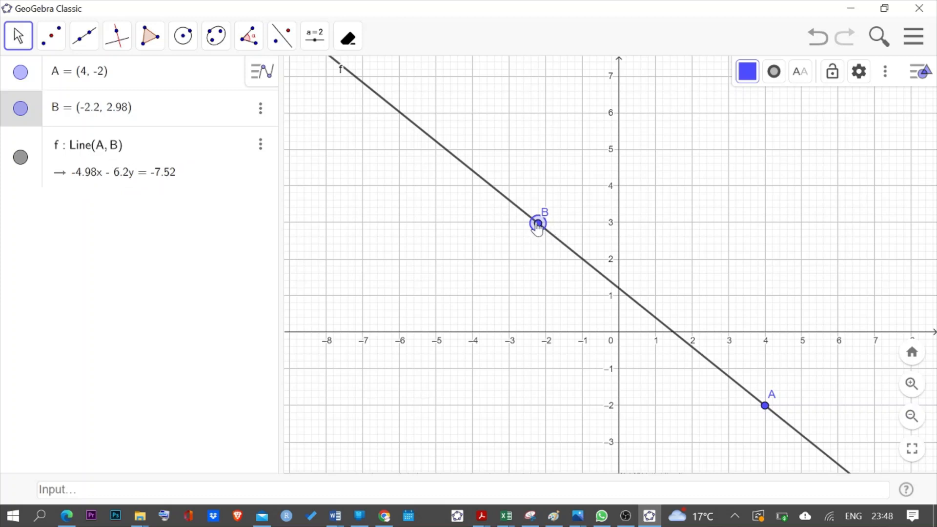
drag(538, 224, 511, 262)
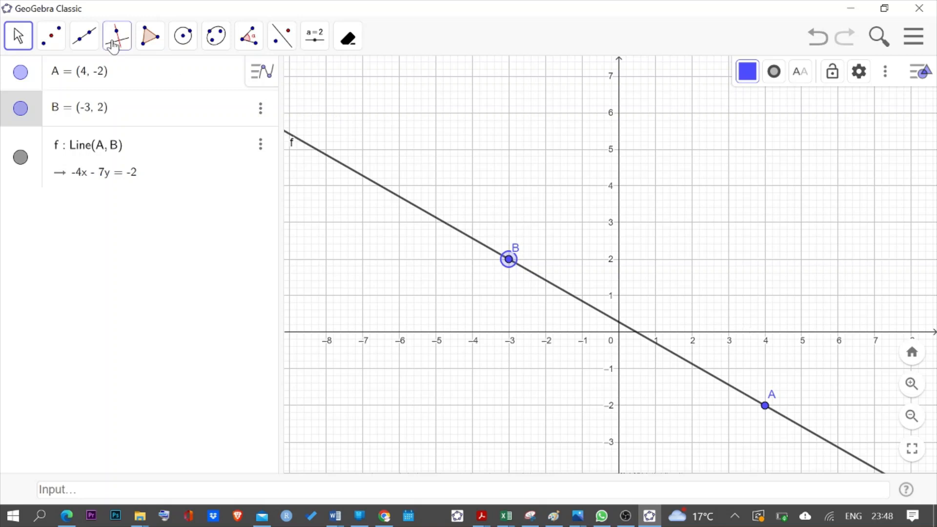
Draw a segment with the Segment tool from (-2, 5) to (4, 3) and select its algebra entry.
click(87, 39)
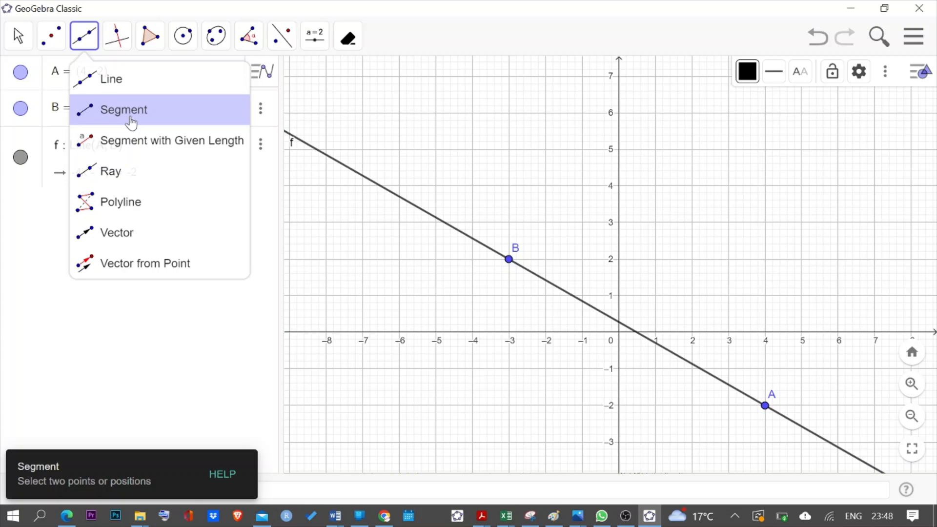
click(131, 119)
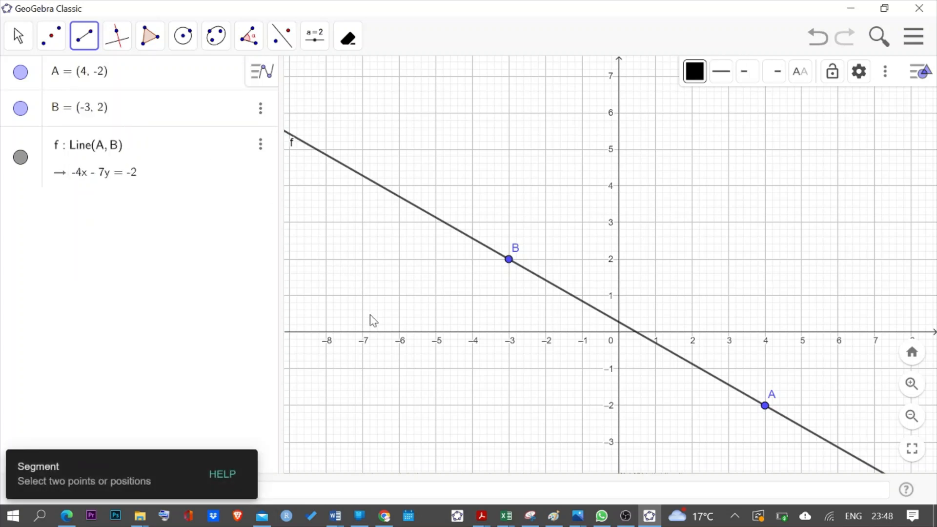
click(546, 149)
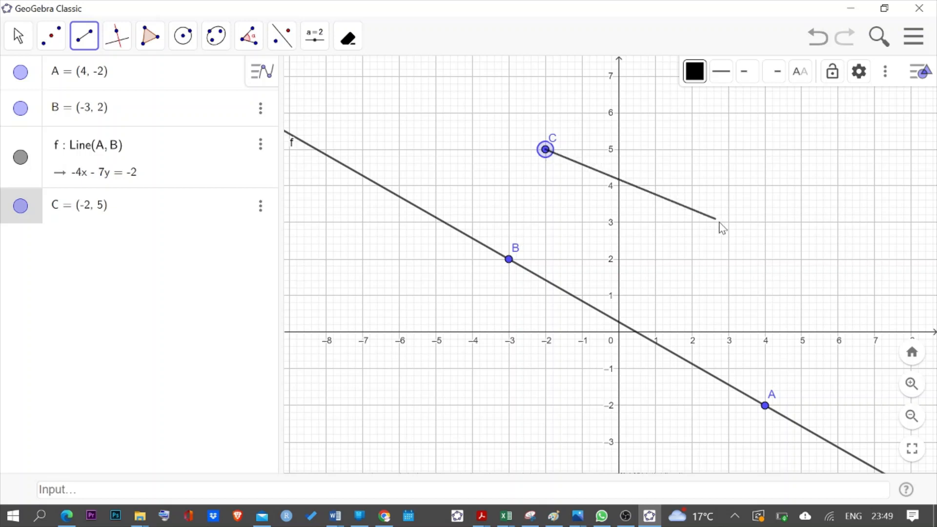
click(765, 223)
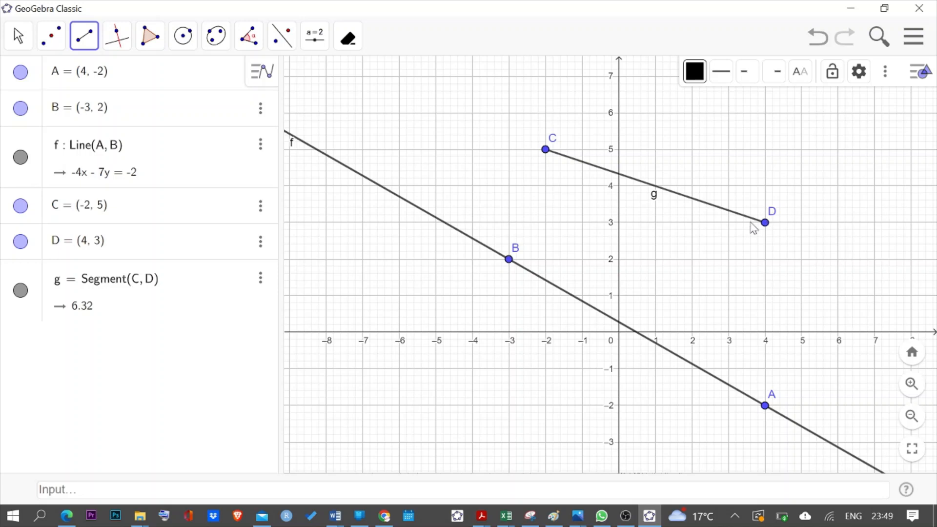
click(92, 313)
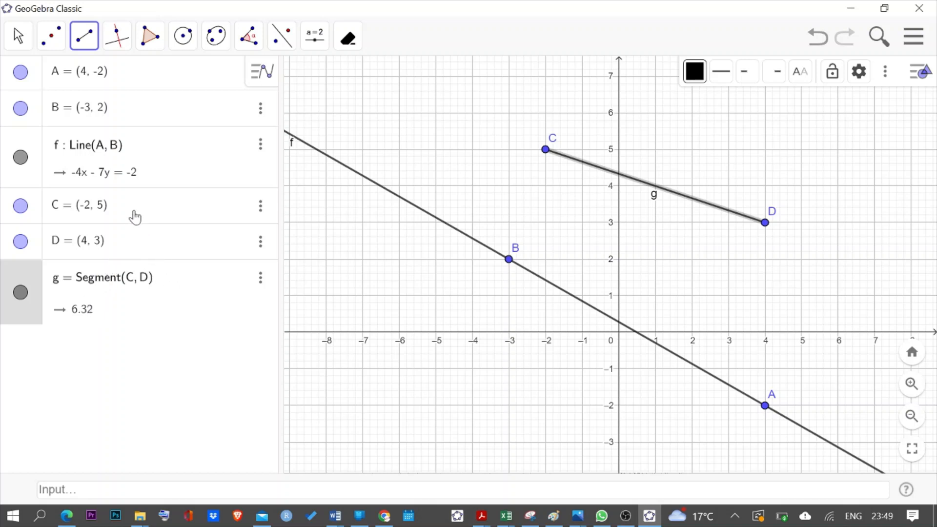
Set the y-coordinate of segment endpoint C to 10 in its algebra entry.
click(118, 212)
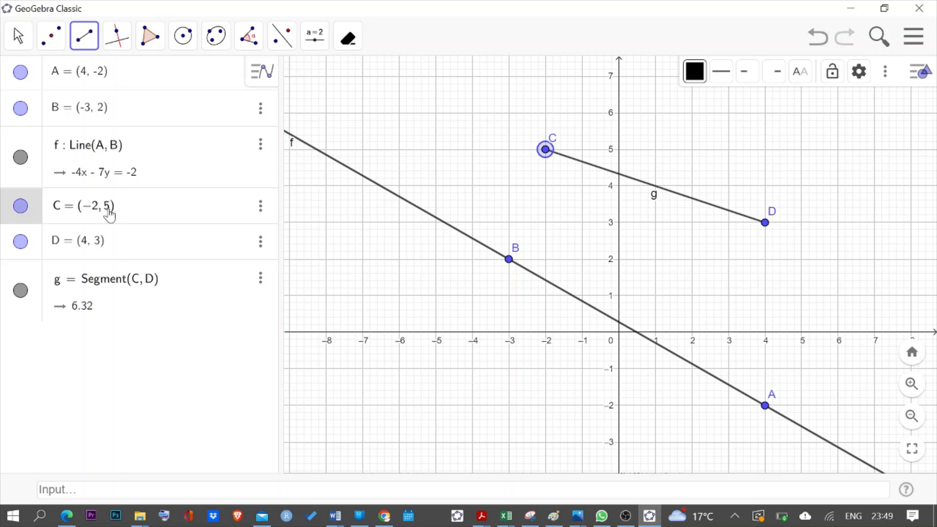
click(108, 210)
key(Delete)
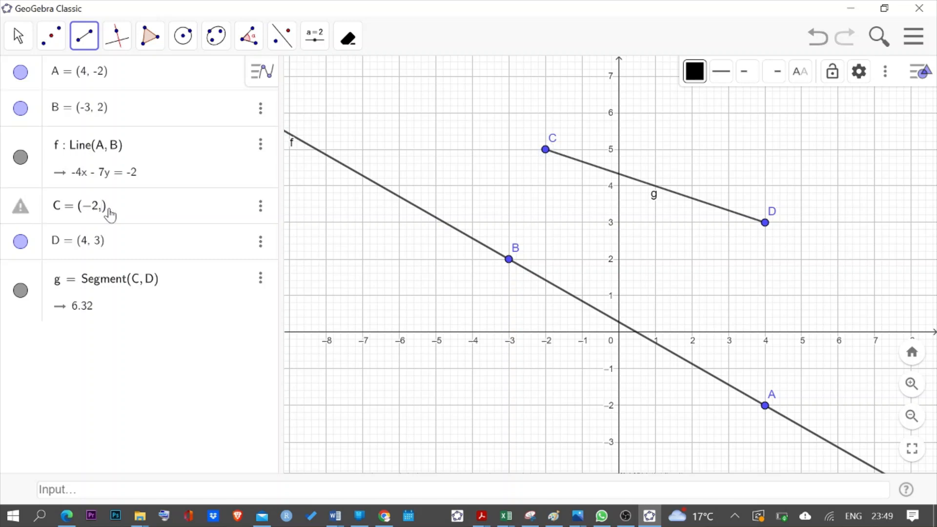
text(10)
key(Return)
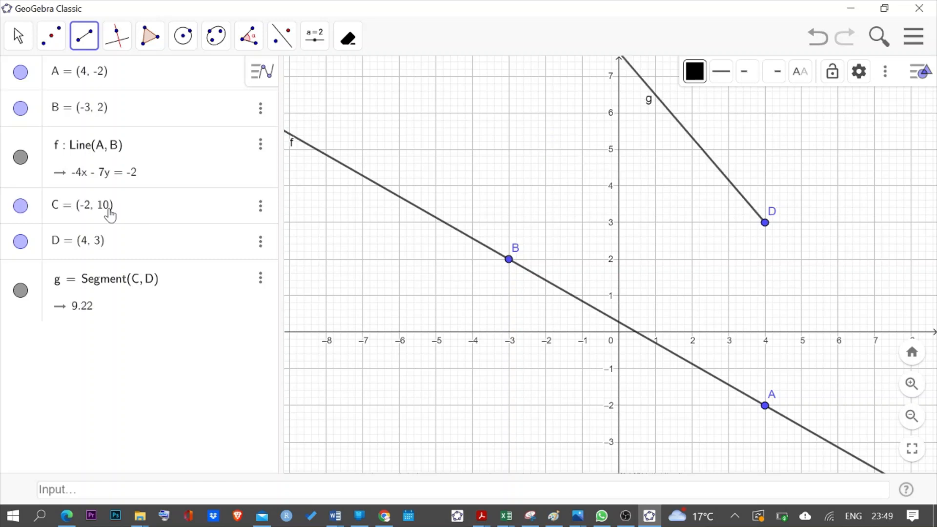
Change the y-coordinate of segment endpoint C to 0 in its algebra entry.
click(110, 211)
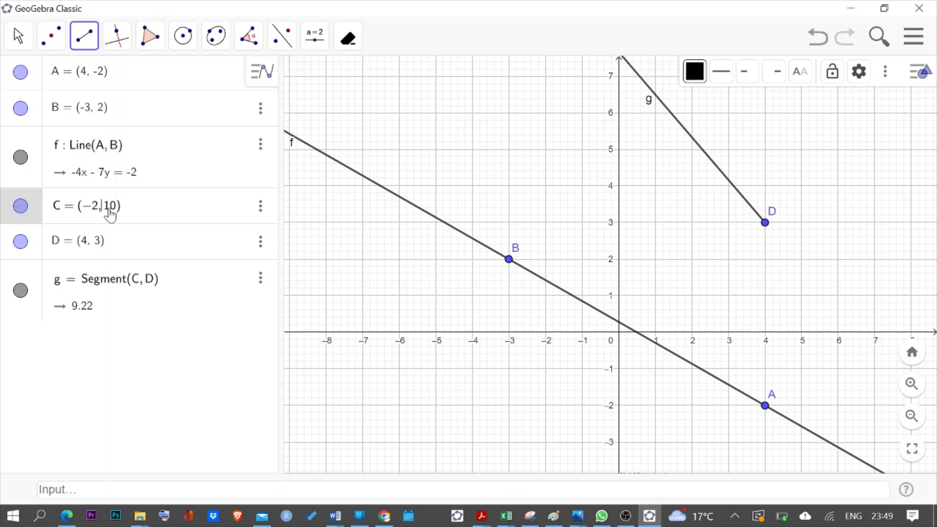
key(BackSpace)
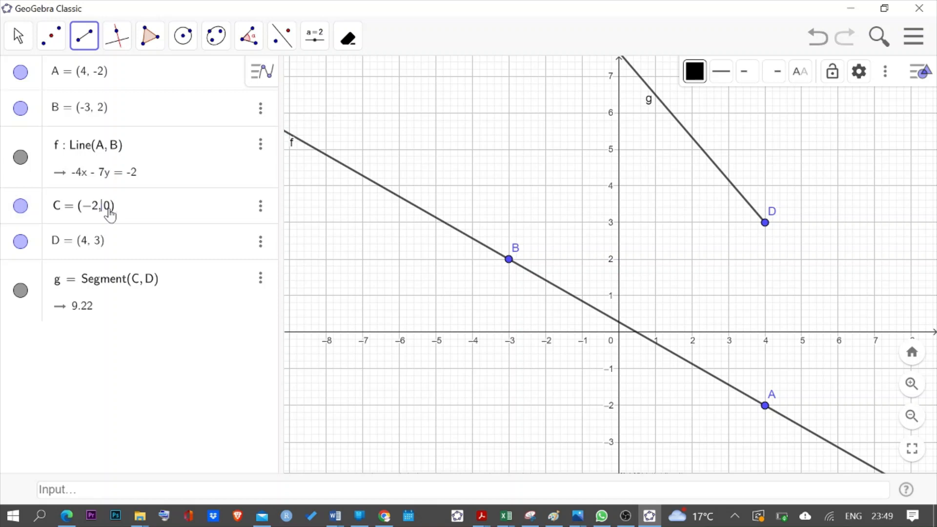
key(Return)
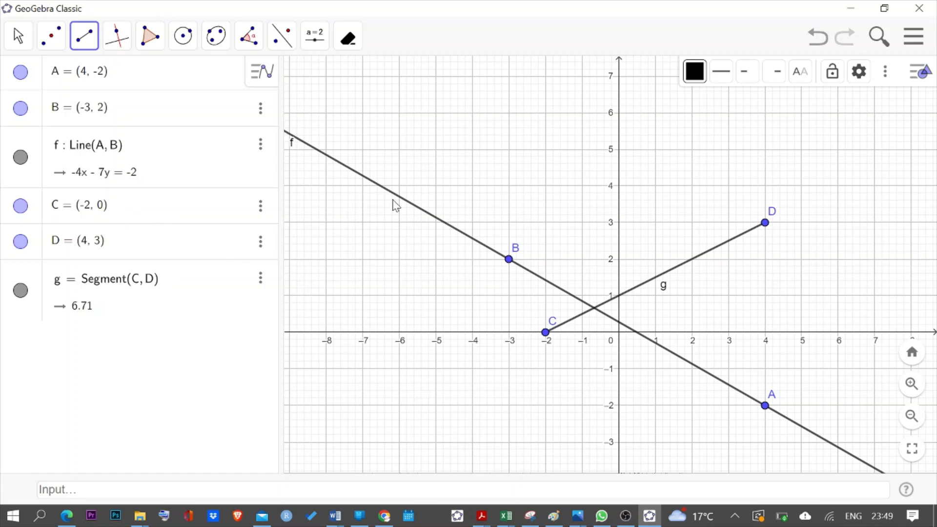
Reposition the segment's endpoints on the graph with the Move tool, placing C at (-1, 2) and D at (5, 1).
click(18, 36)
click(21, 78)
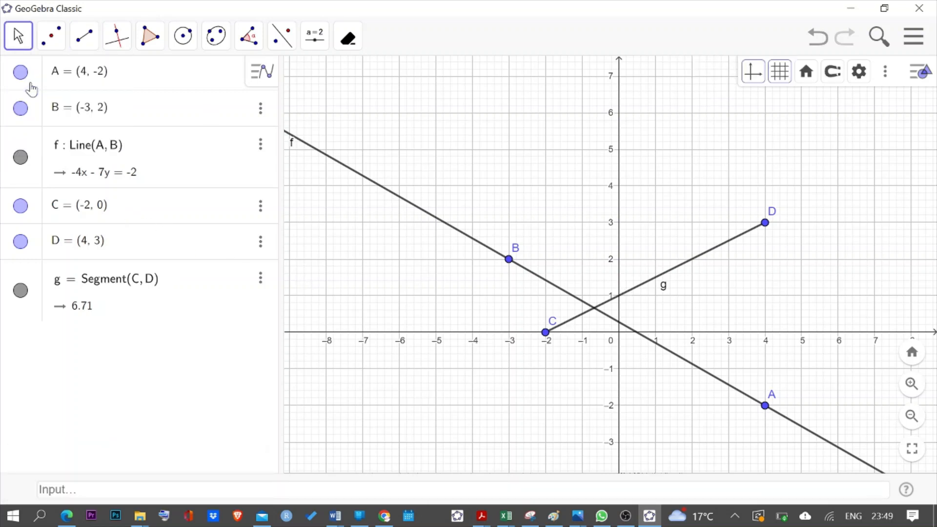
click(550, 326)
drag(551, 324, 583, 266)
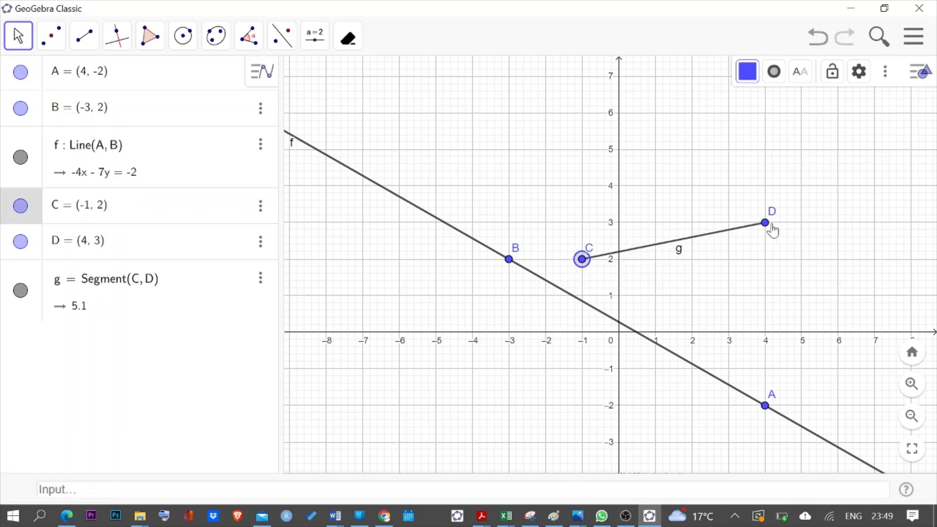
drag(765, 224, 801, 299)
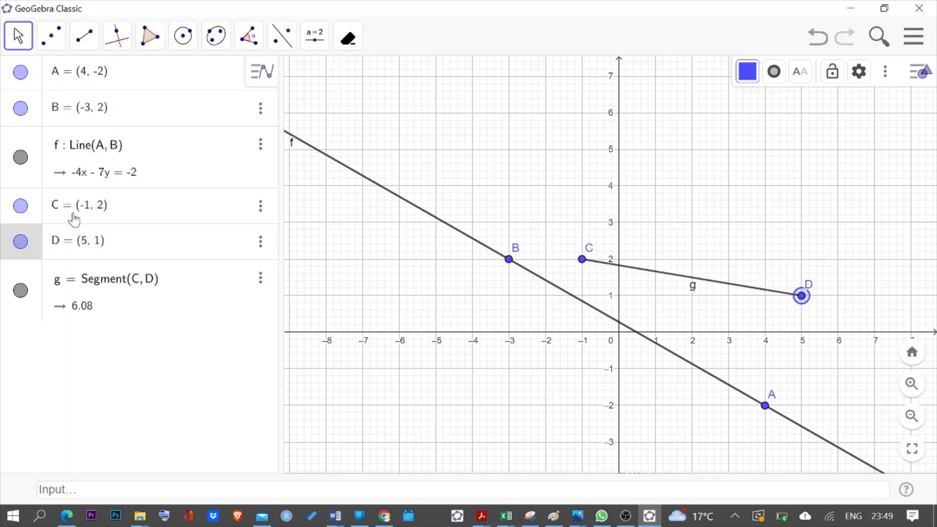
Change the x-coordinate of segment endpoint C to -3 in its algebra entry.
click(102, 206)
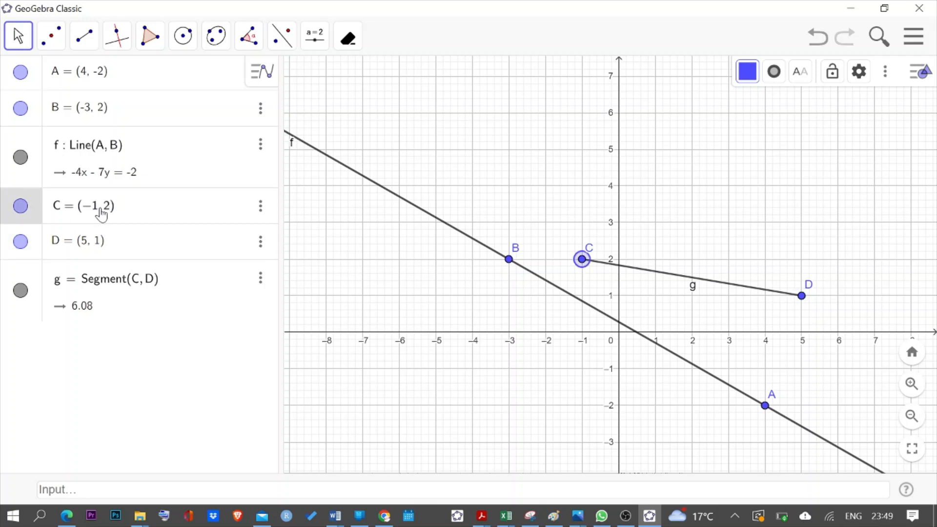
key(BackSpace)
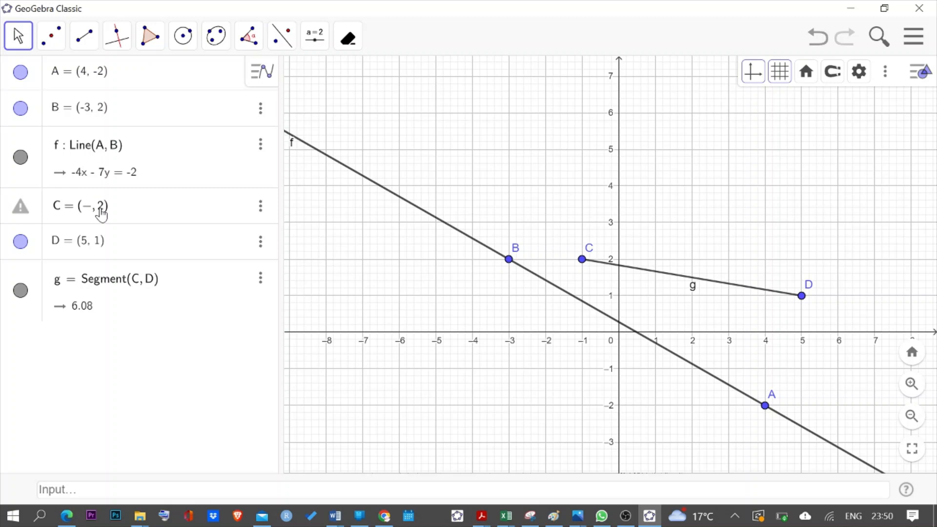
text(3)
key(Return)
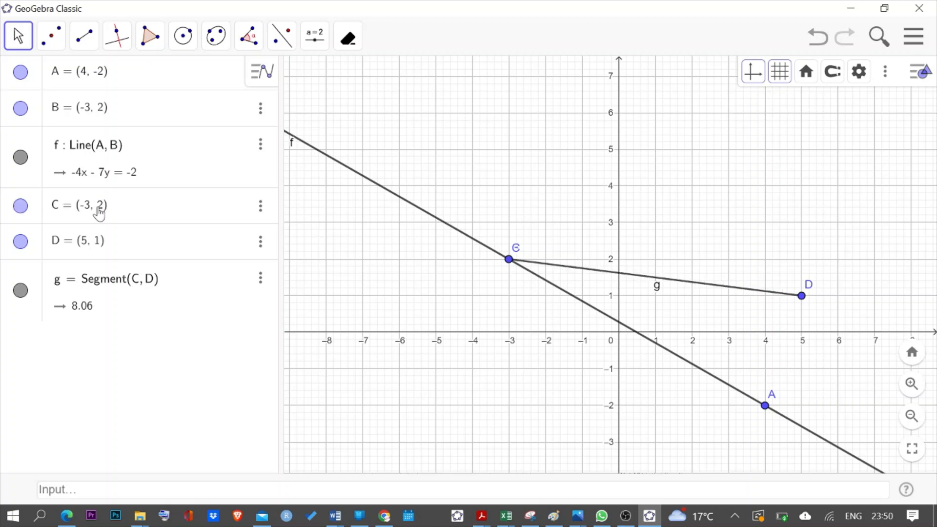
Set the x-coordinate of segment endpoint C to -4 in its algebra entry.
click(88, 208)
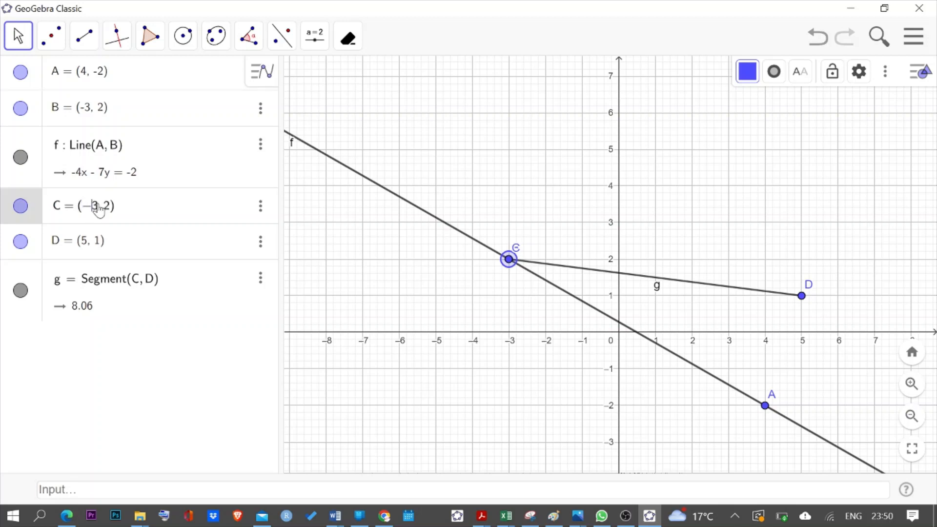
key(Delete)
text(4)
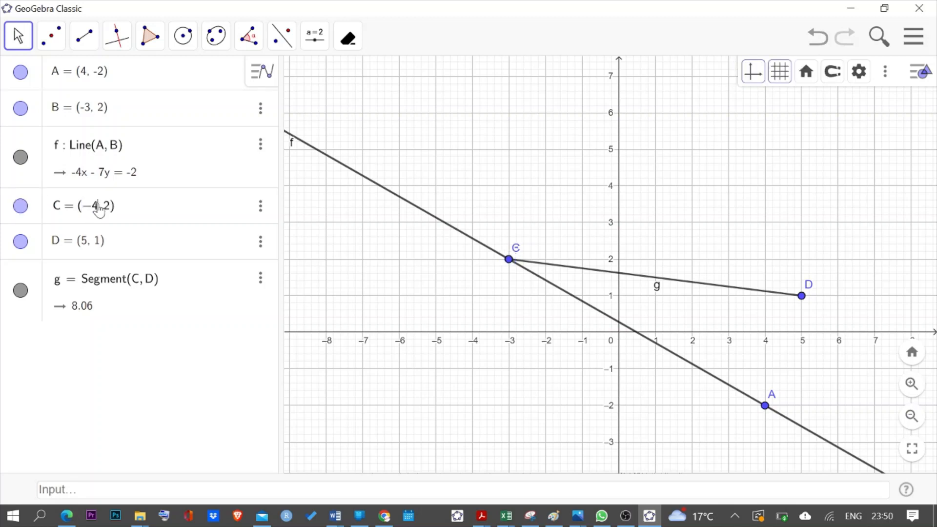
key(Return)
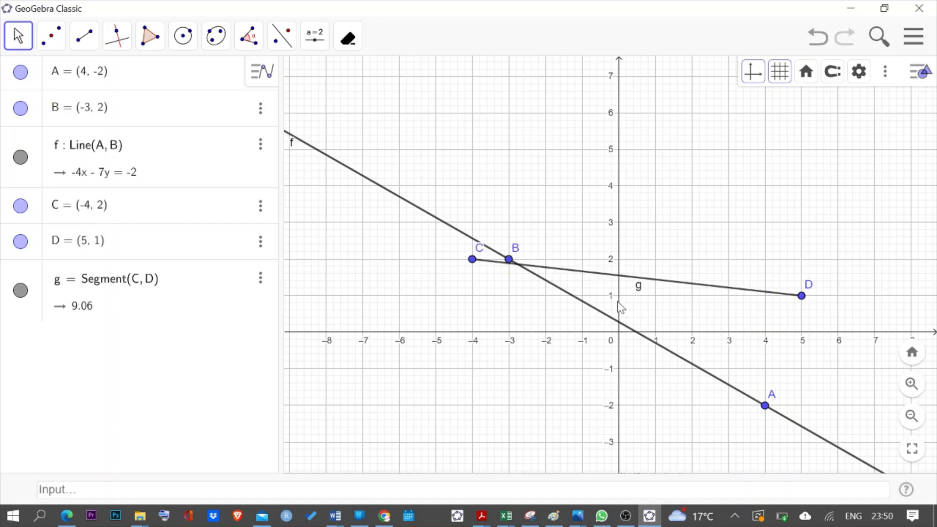
Create a segment of length 5 starting at (-3, 5) with the Segment with Given Length tool.
click(85, 48)
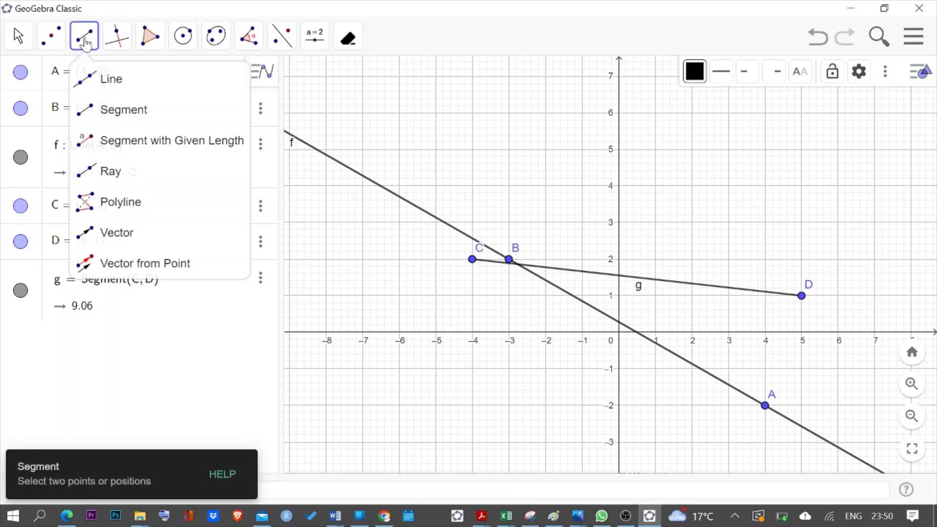
click(168, 152)
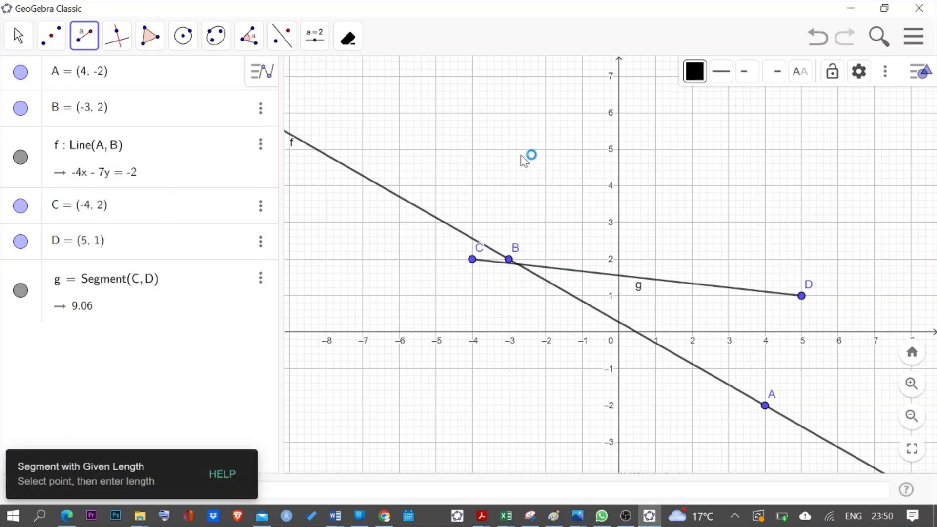
click(509, 150)
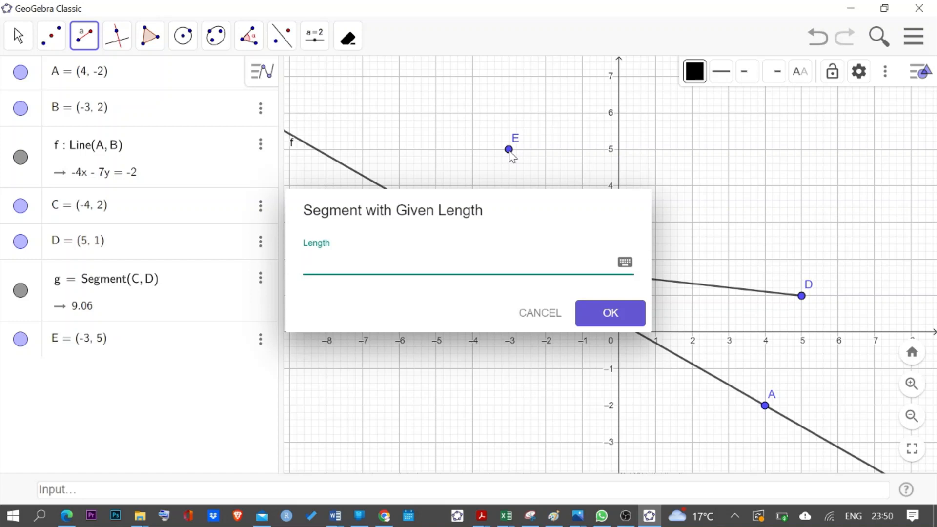
text(5)
click(604, 318)
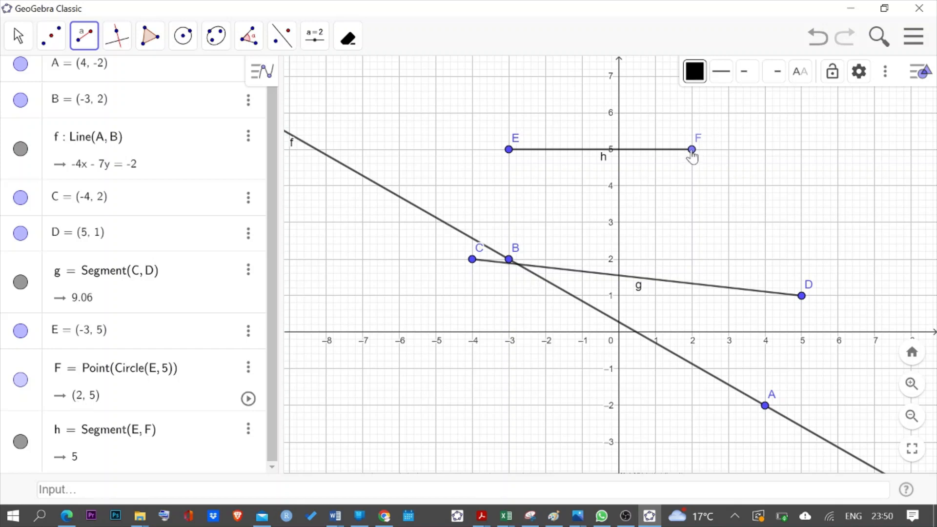
Swing endpoint F of the length-5 segment around E with the Move tool, ending at about (-7.5, 2.8).
click(18, 35)
click(44, 77)
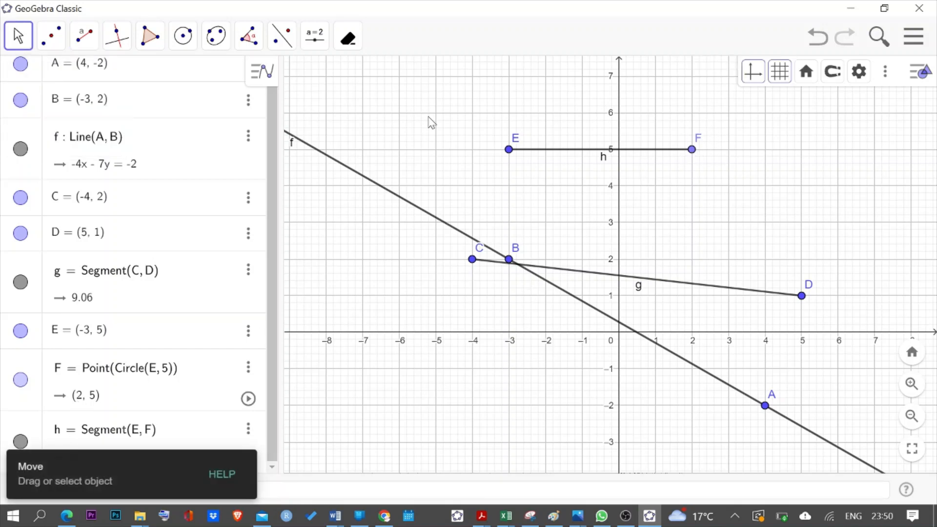
click(691, 150)
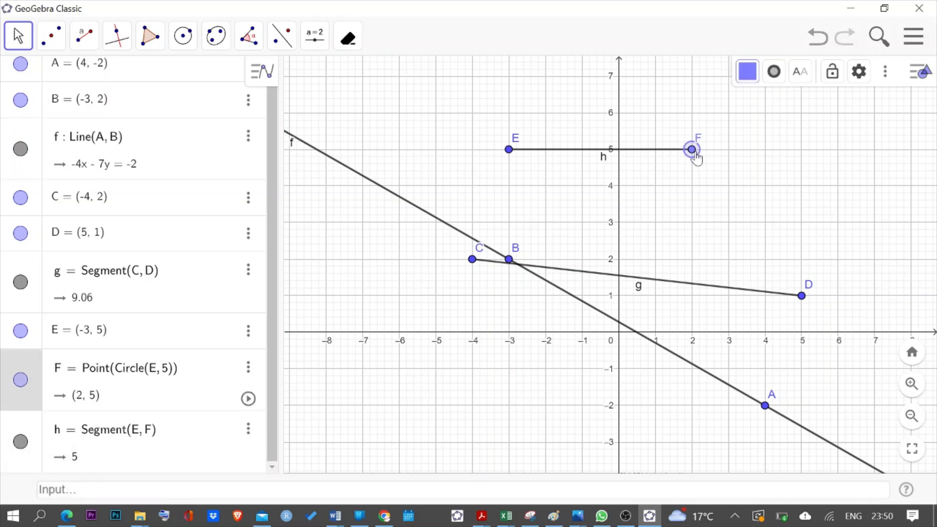
drag(691, 151, 675, 277)
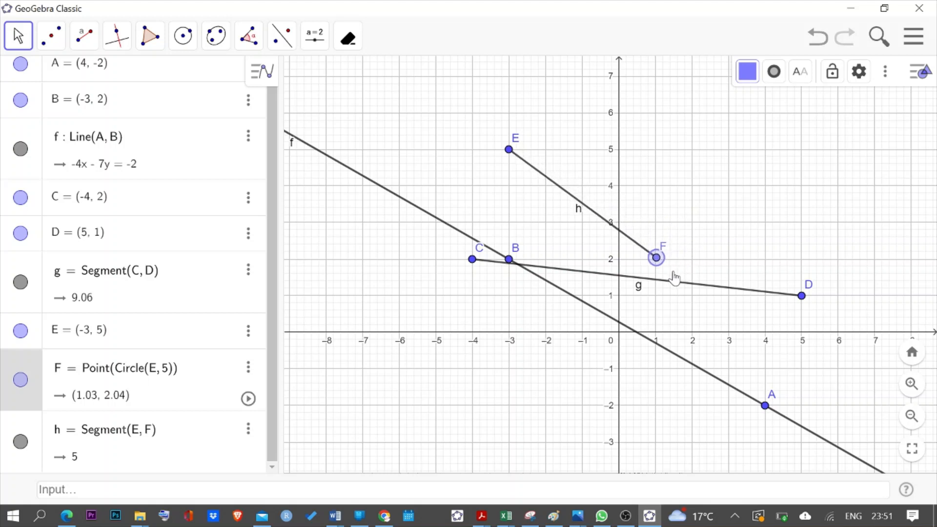
drag(675, 276, 368, 225)
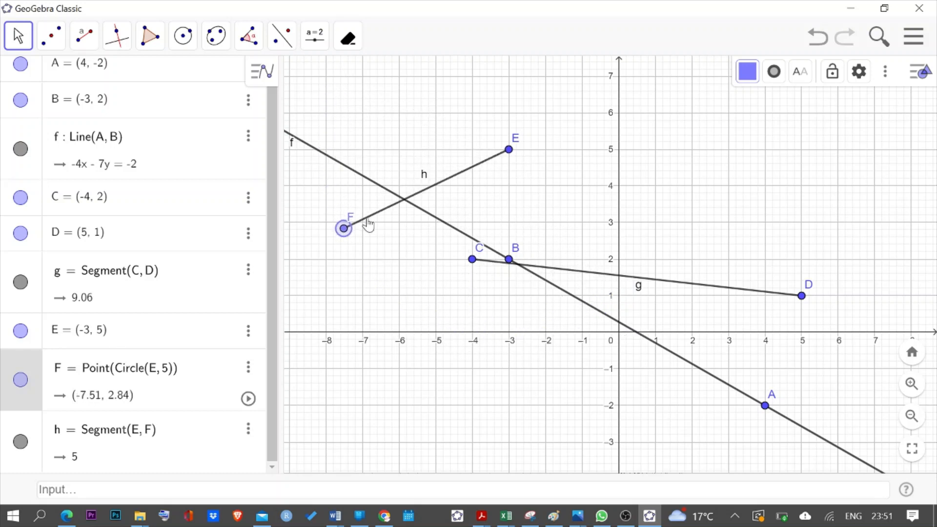
Run the animation of point F briefly and pause it.
click(248, 399)
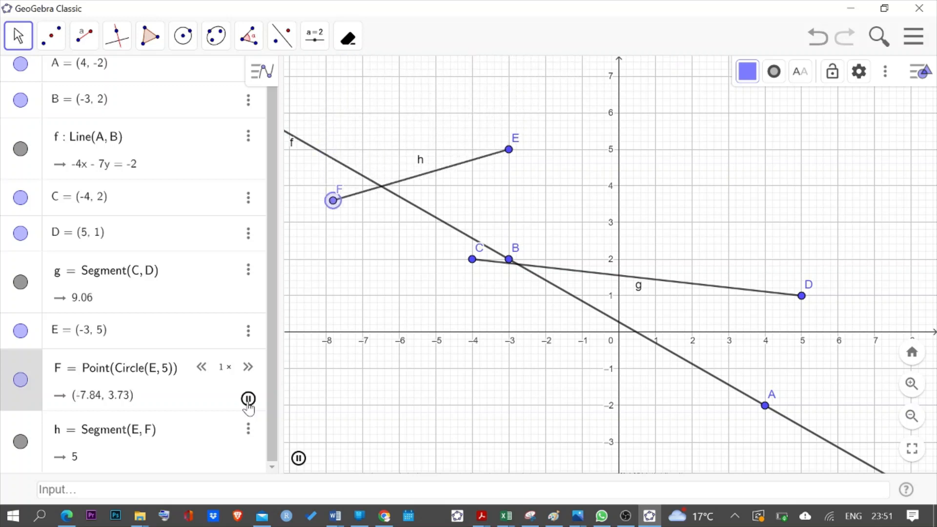
click(248, 403)
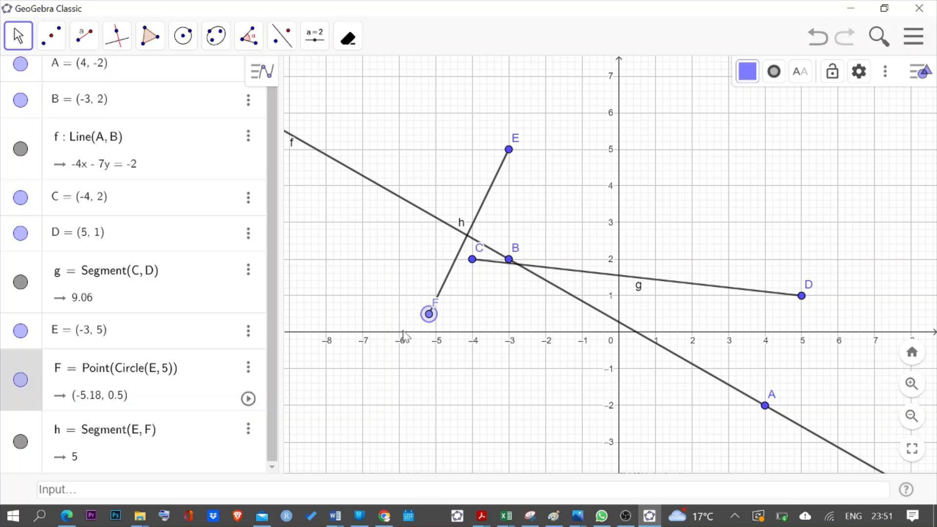
Turn on the trace of point F, animate it to trace its circle around E, and pause the animation.
right_click(429, 315)
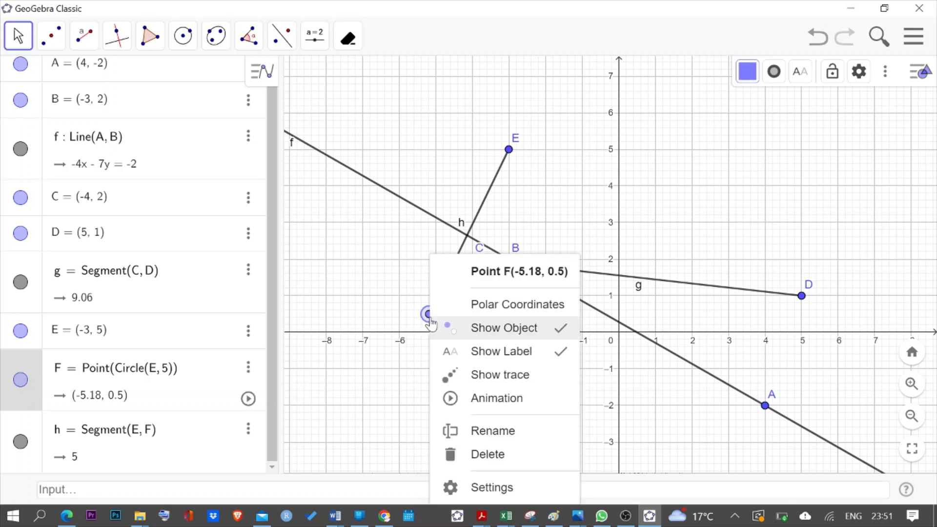
click(485, 377)
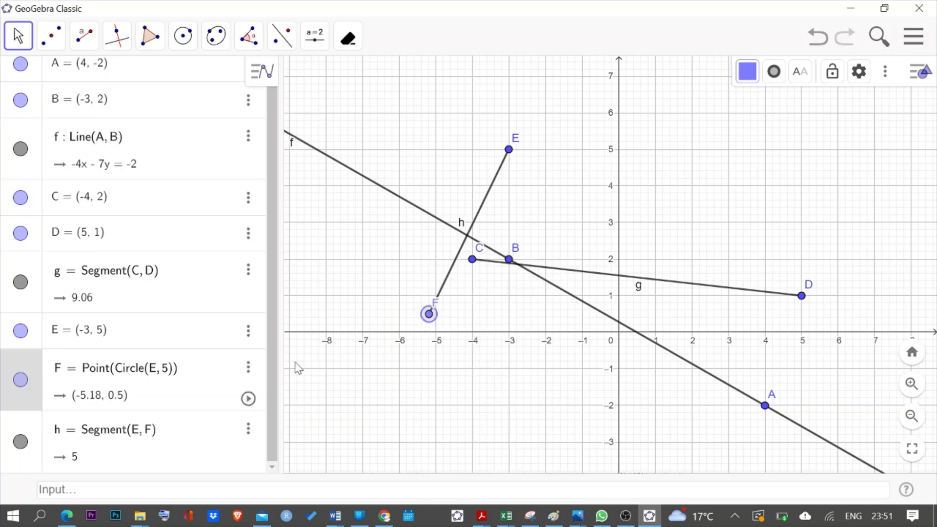
click(248, 399)
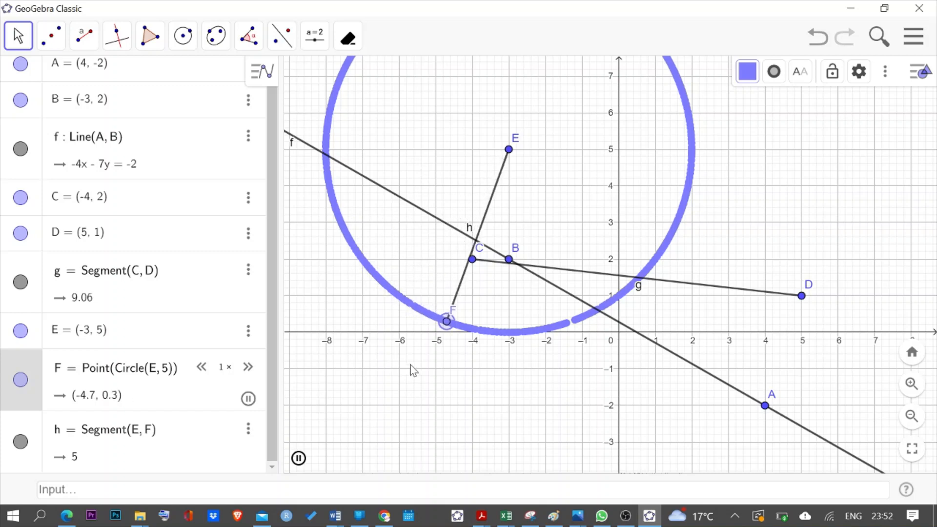
scroll(412, 371, down, 4)
scroll(413, 371, down, 2)
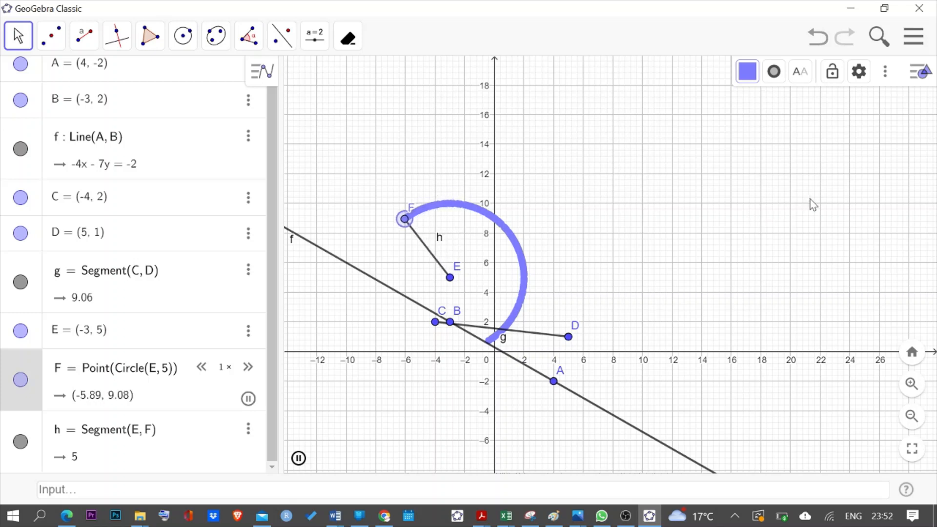
scroll(811, 205, down, 4)
scroll(811, 205, down, 3)
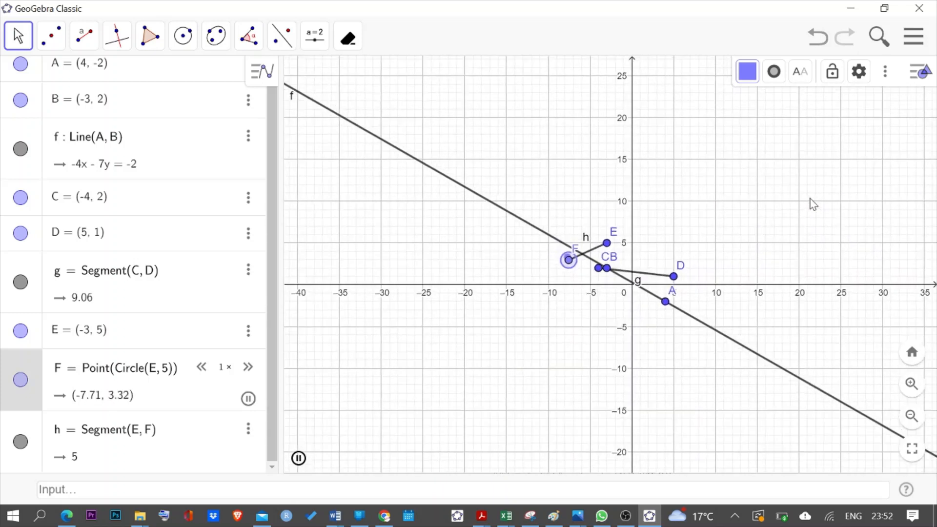
scroll(649, 299, up, 6)
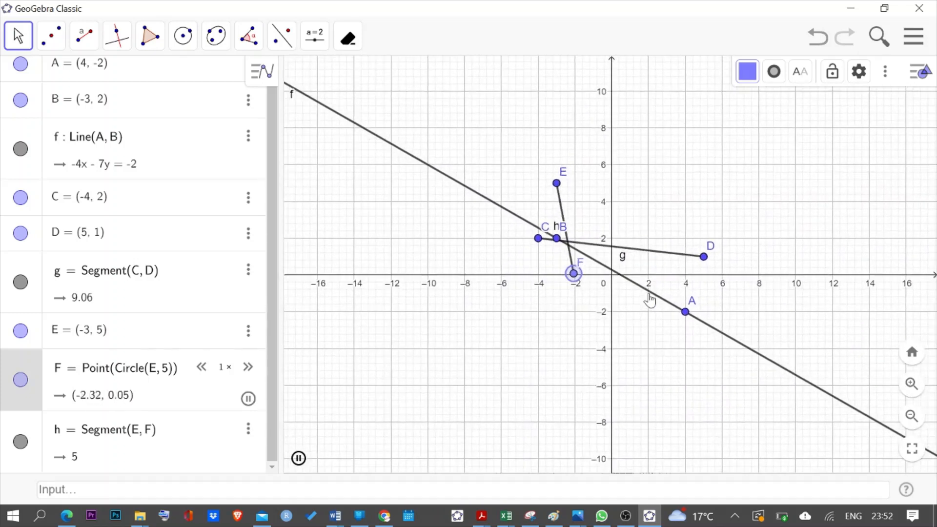
scroll(649, 299, up, 1)
scroll(649, 299, up, 4)
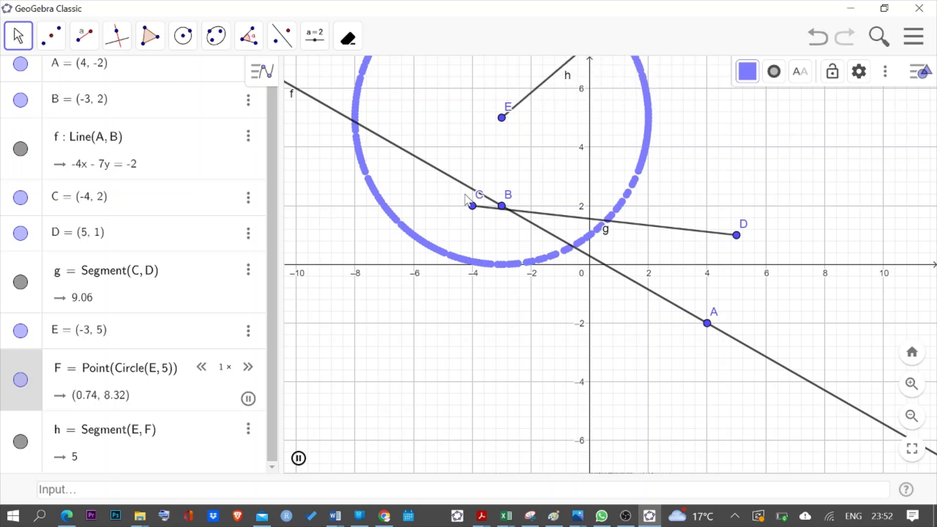
click(249, 400)
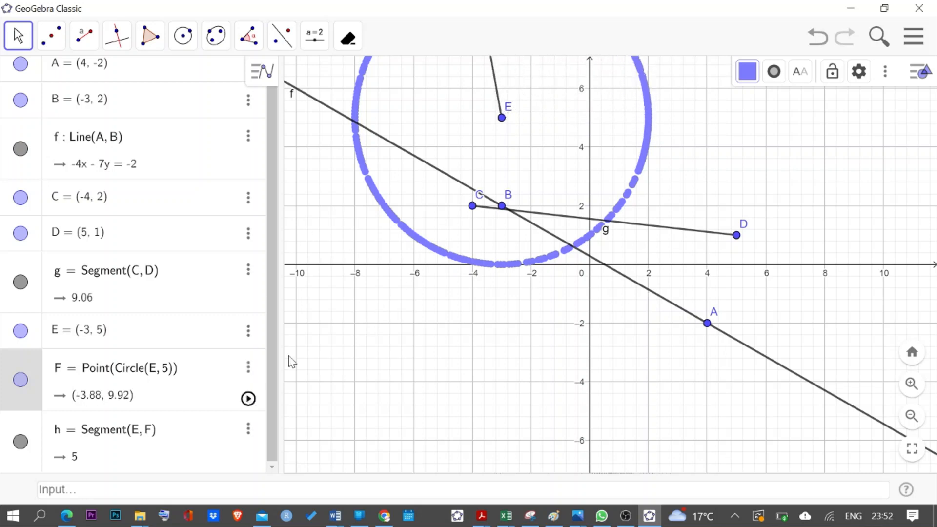
Create a segment of length 3 starting at (-6, -4) with the Segment with Given Length tool.
click(85, 36)
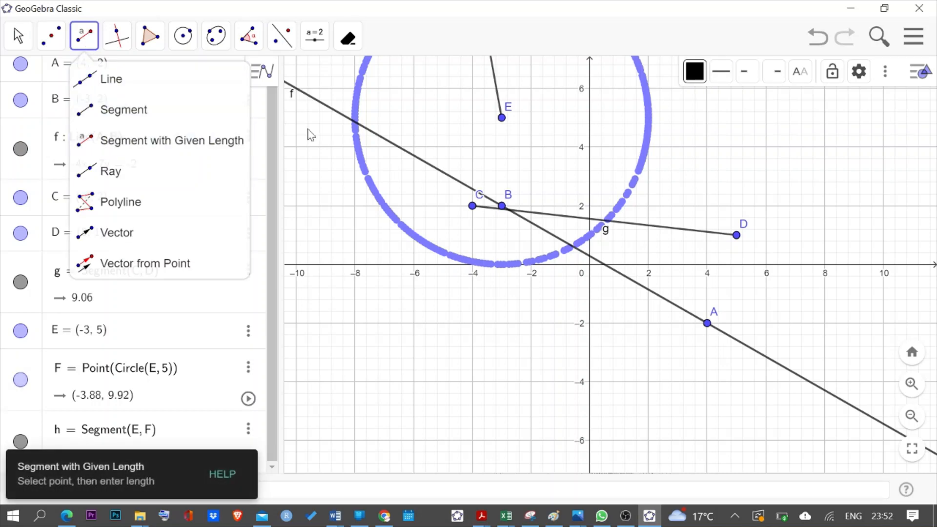
click(146, 141)
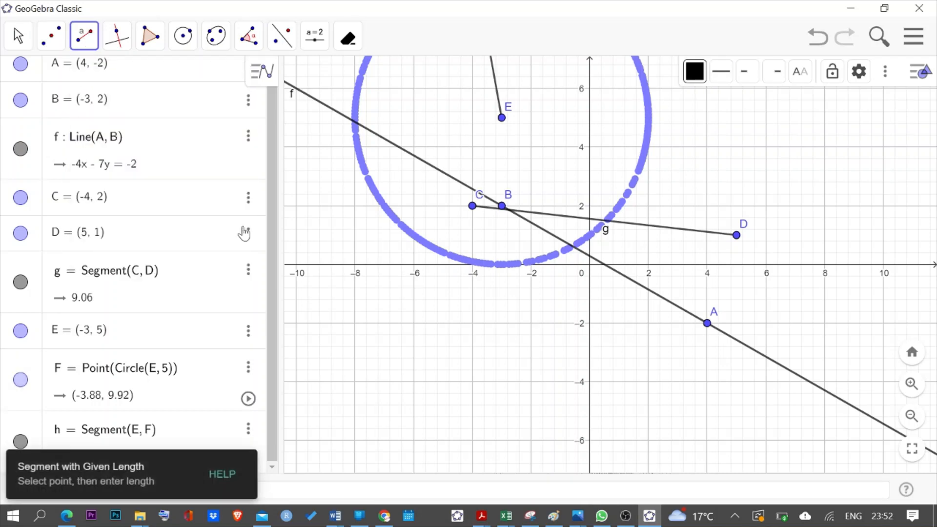
click(414, 382)
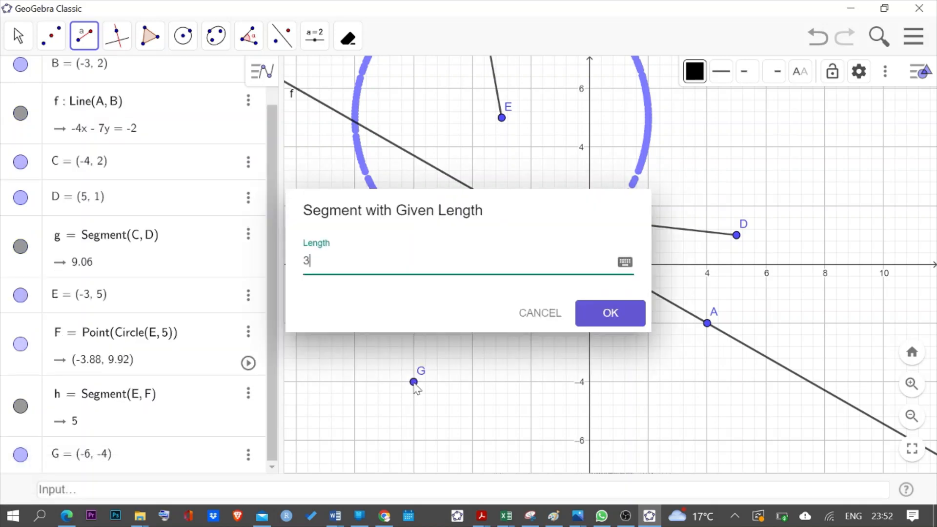
click(610, 313)
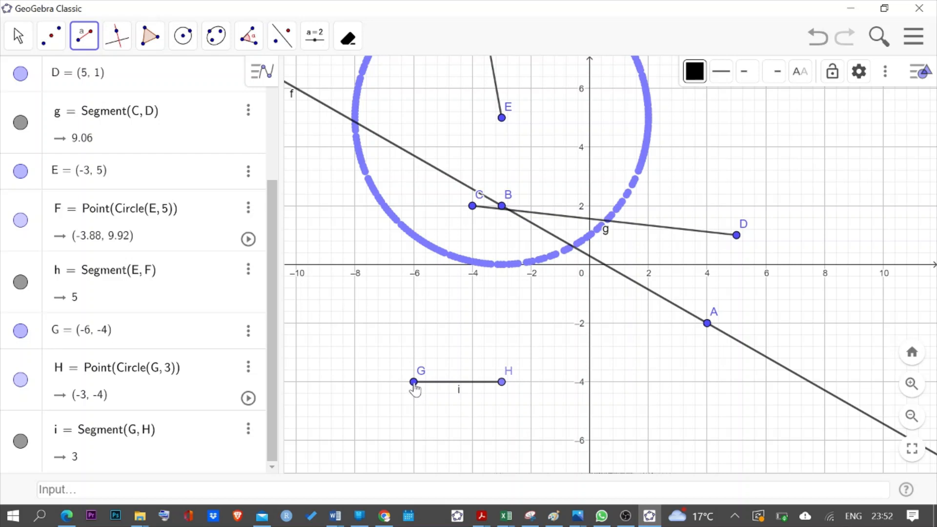
click(502, 383)
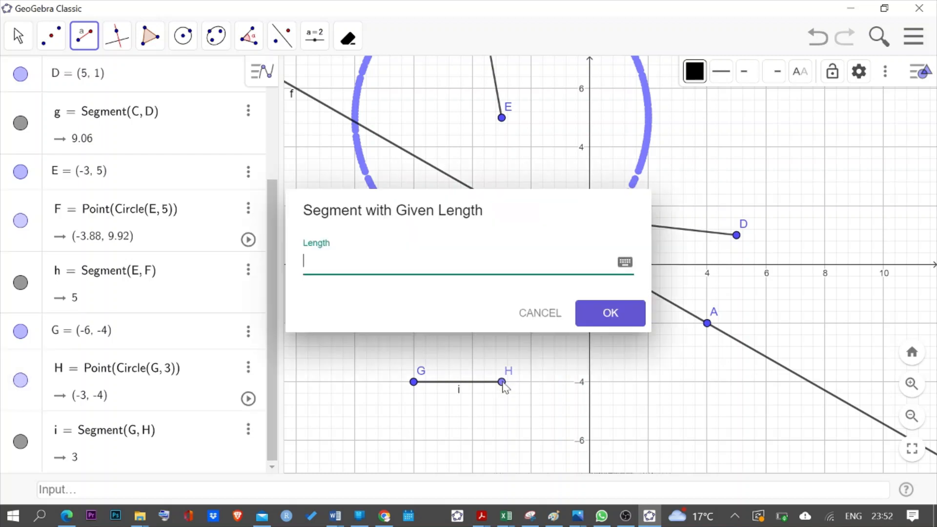
click(543, 315)
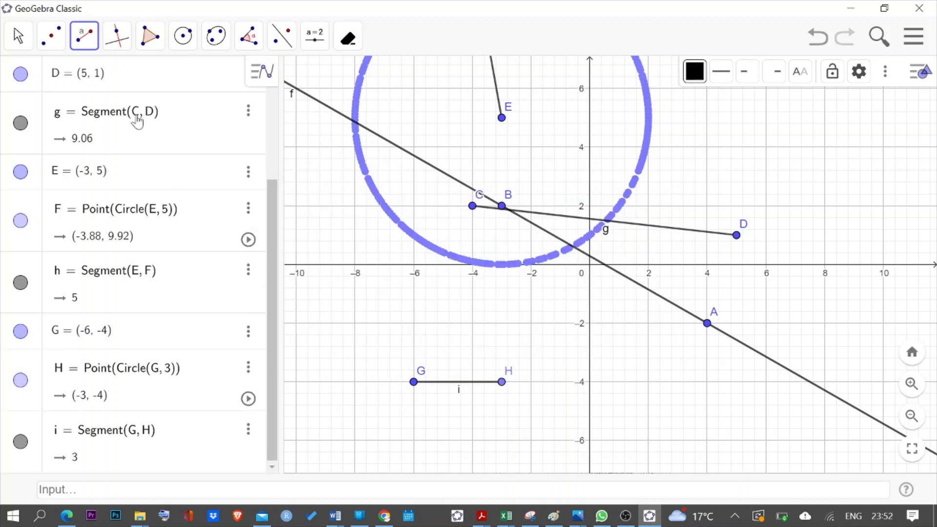
Swing endpoint H of the length-3 segment around G with the Move tool, and briefly run and pause its animation.
click(12, 47)
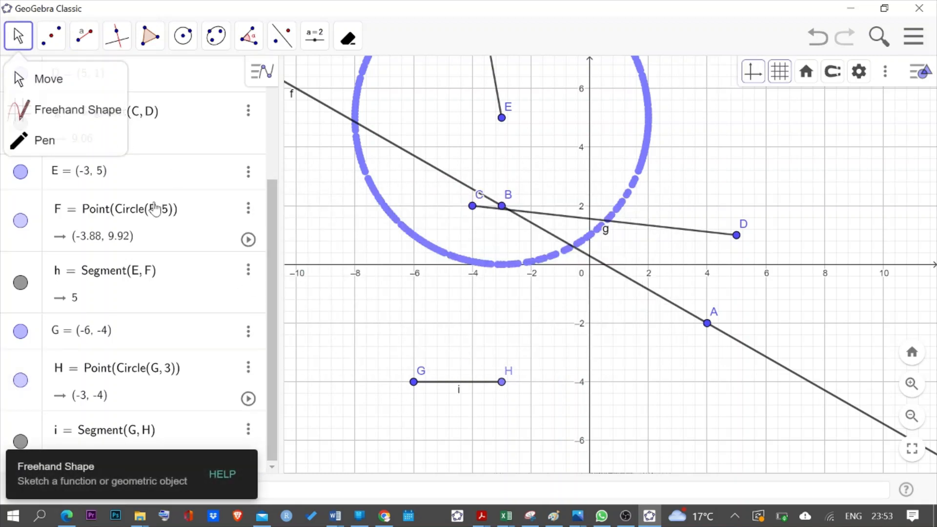
click(48, 90)
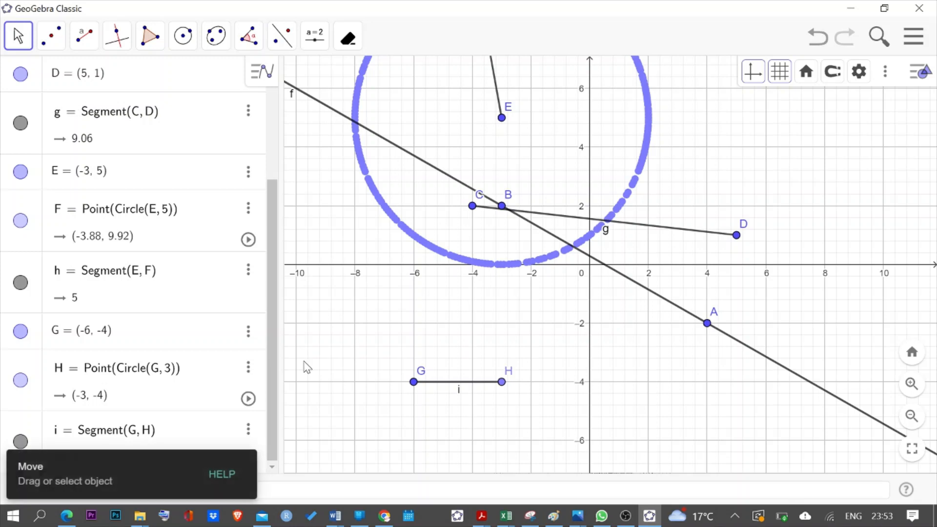
click(415, 383)
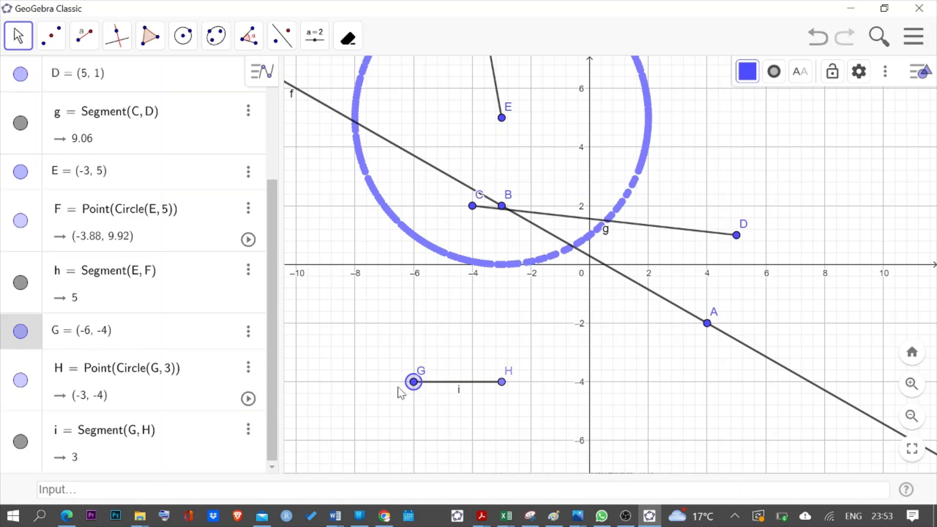
click(502, 384)
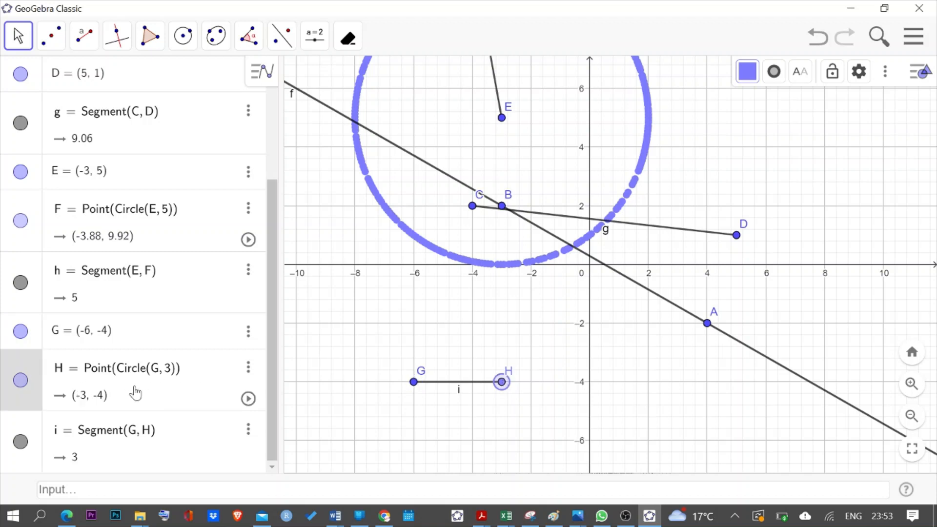
click(88, 405)
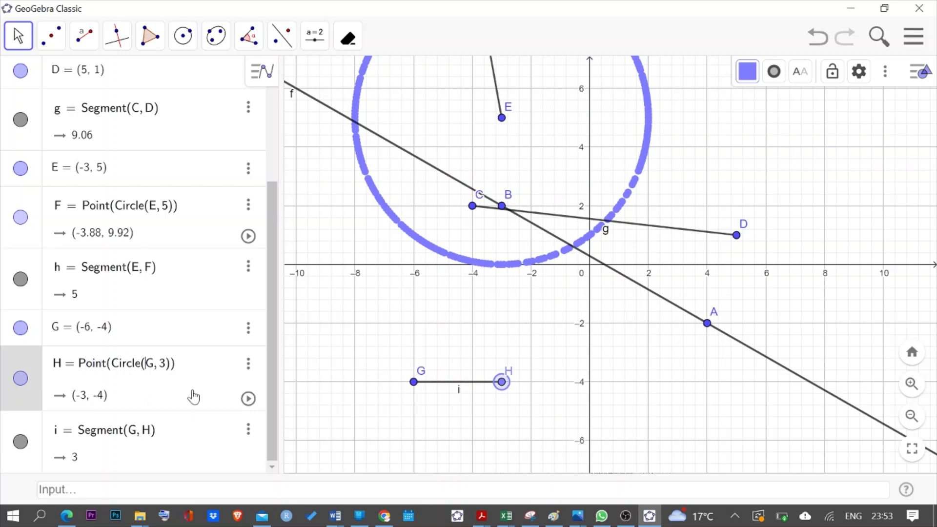
drag(503, 383, 441, 345)
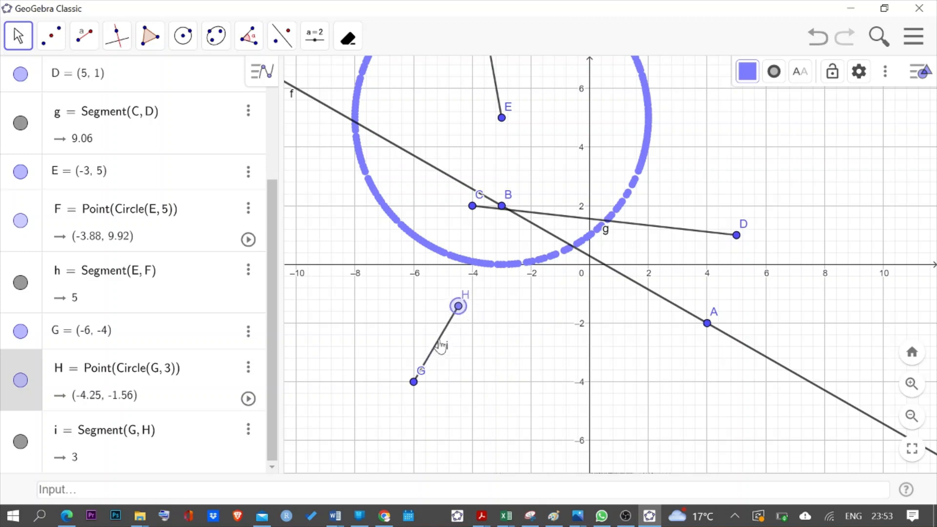
click(248, 399)
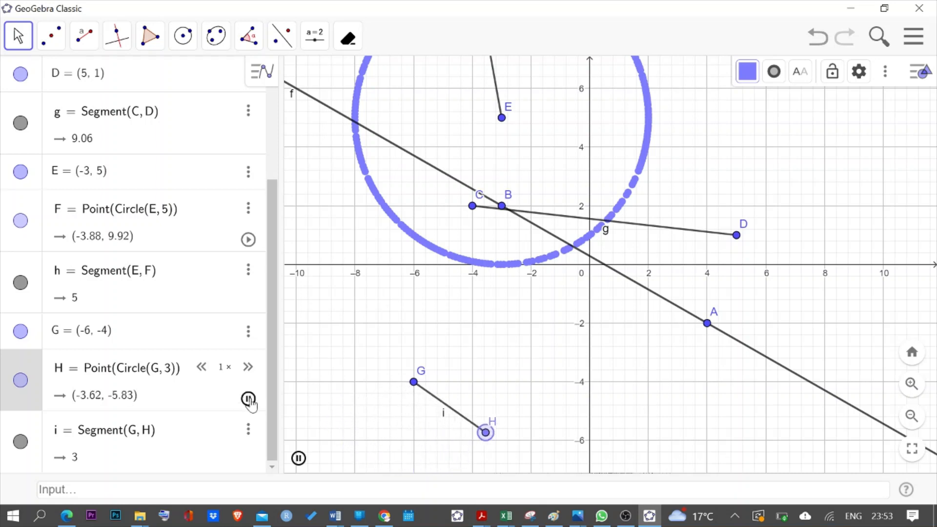
click(249, 399)
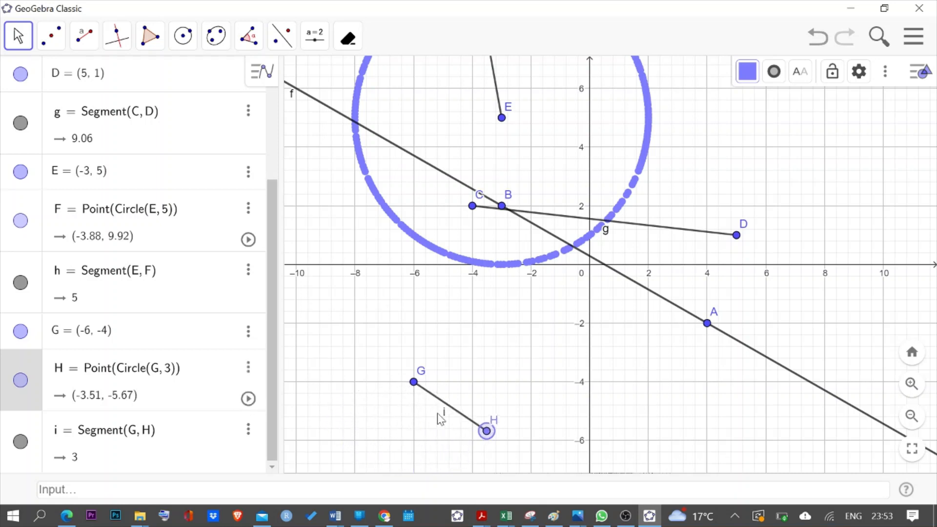
Turn on the trace of point H, animate it to trace its circle around G, and pause the animation.
right_click(487, 432)
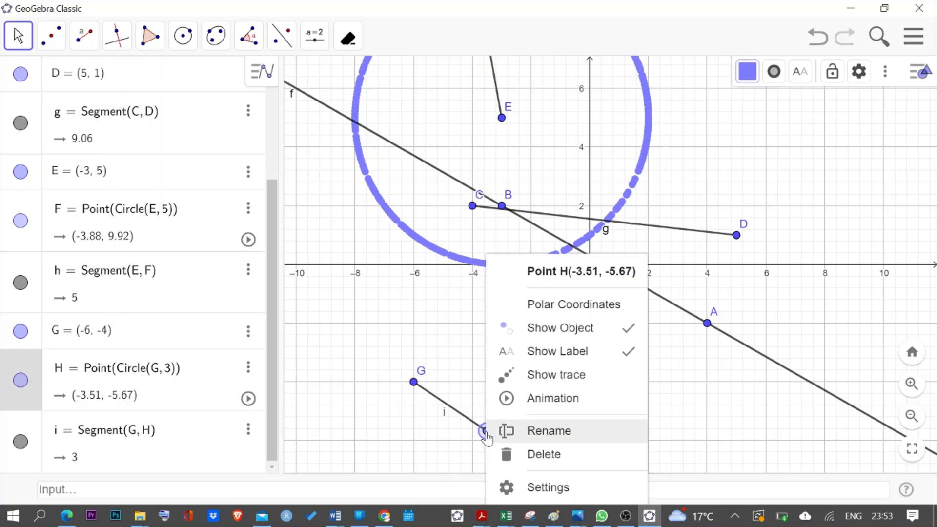
click(439, 449)
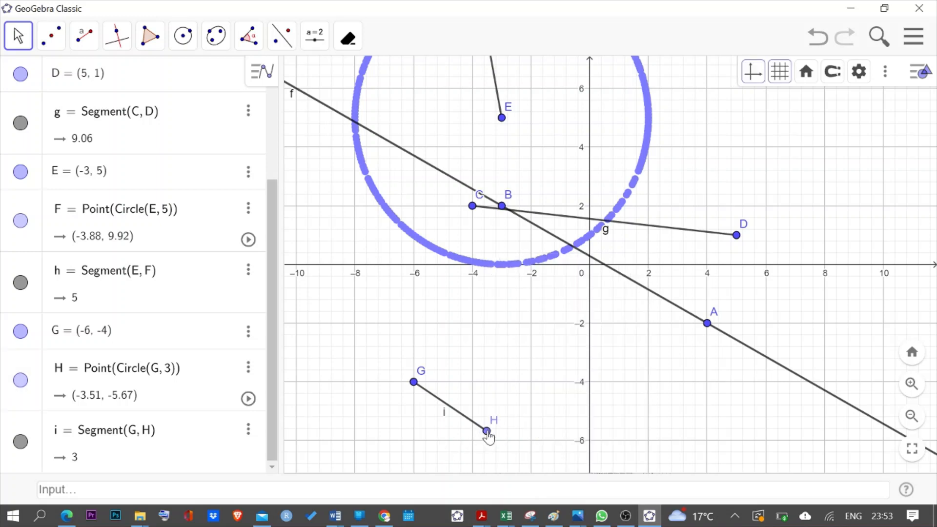
right_click(487, 432)
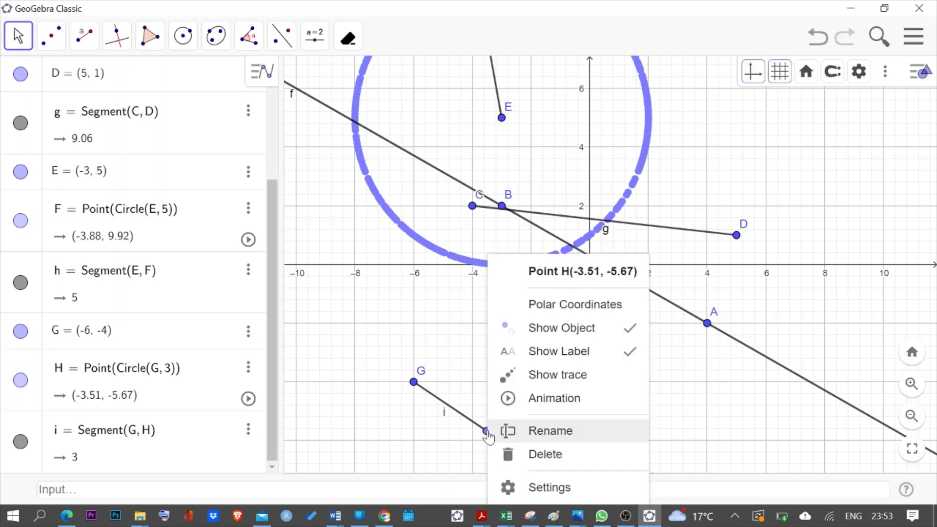
click(527, 380)
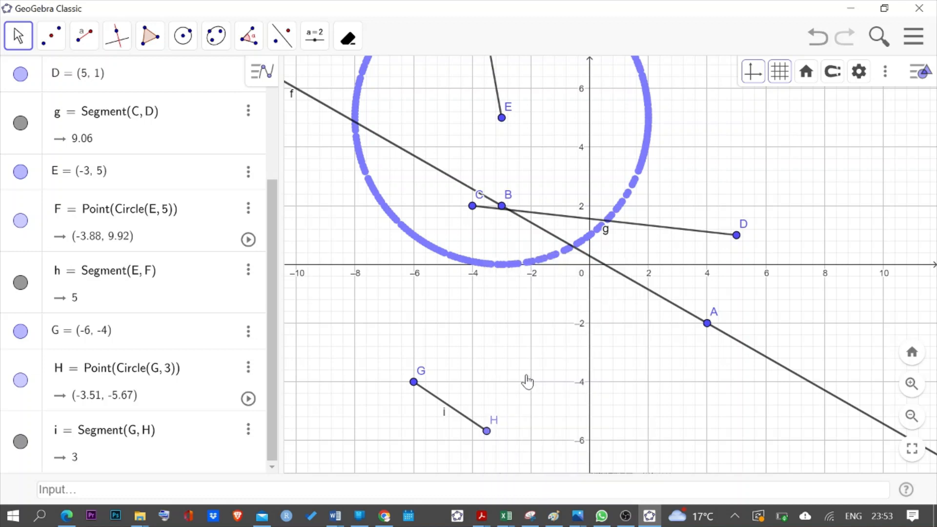
click(248, 399)
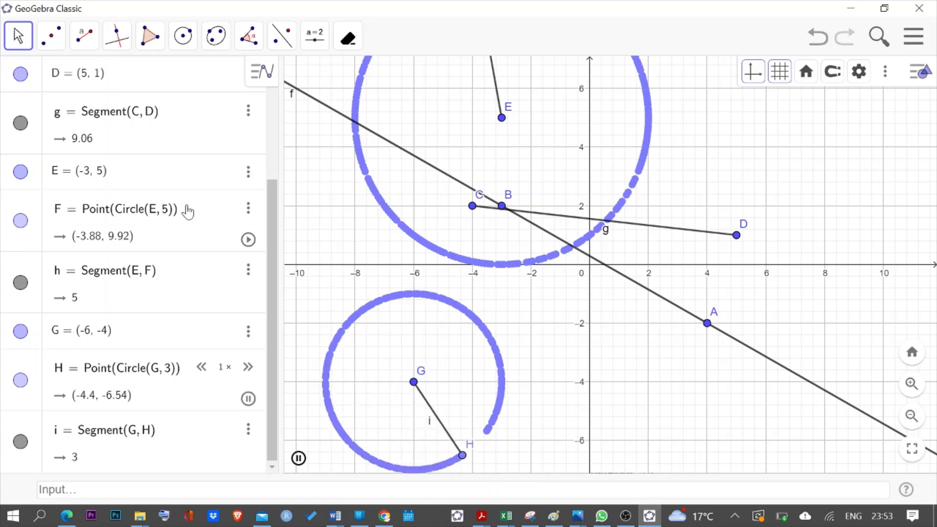
click(248, 399)
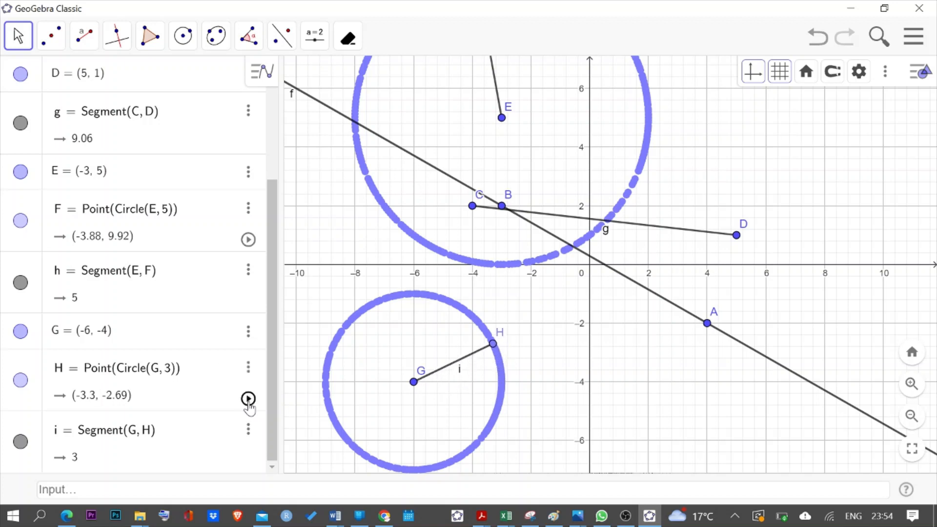
Create a ray starting at (2, -4) and passing through (8, 2) with the Ray tool.
click(84, 35)
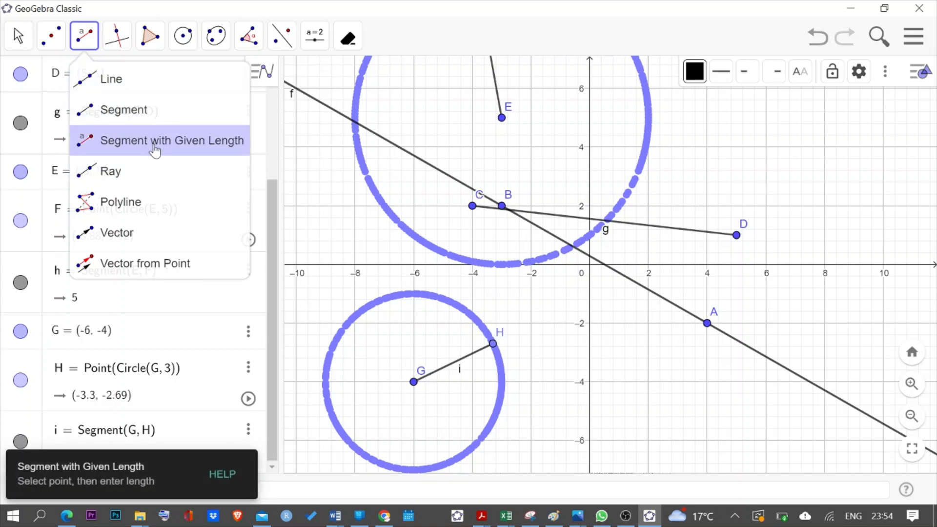
click(130, 180)
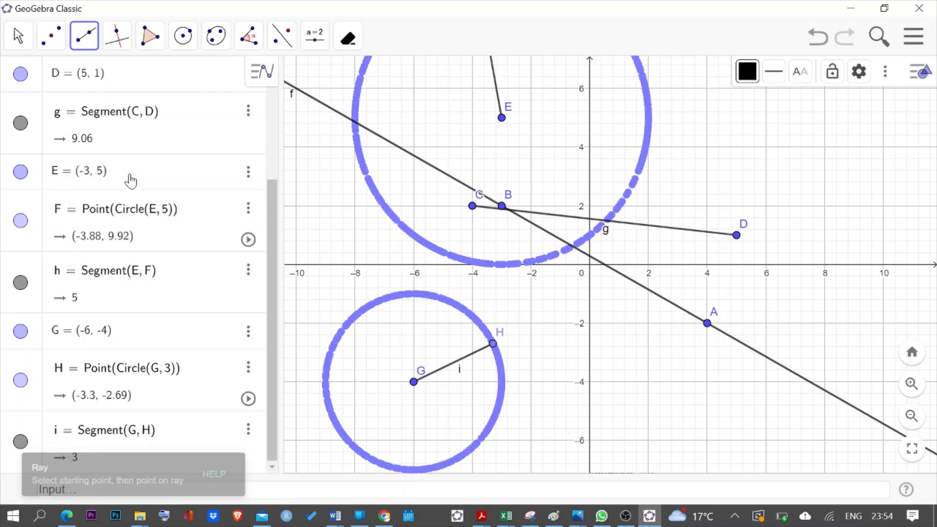
click(648, 382)
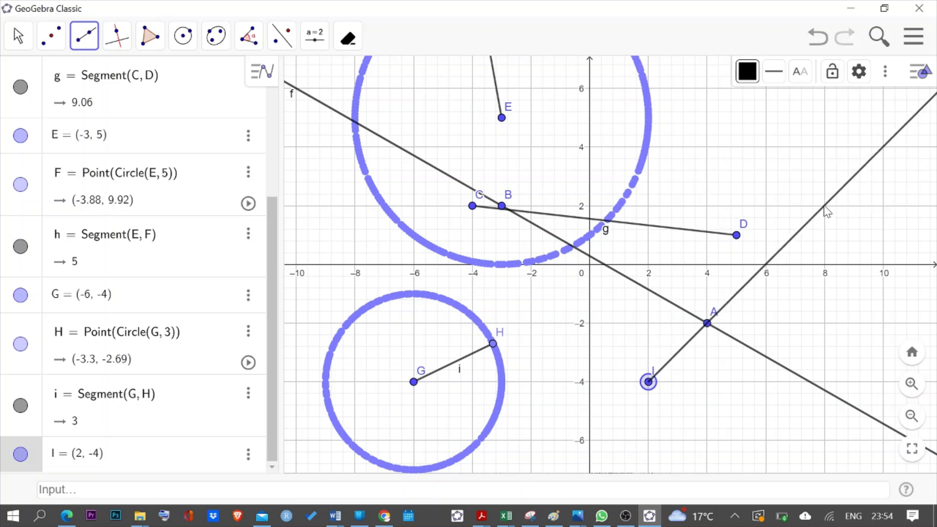
click(824, 205)
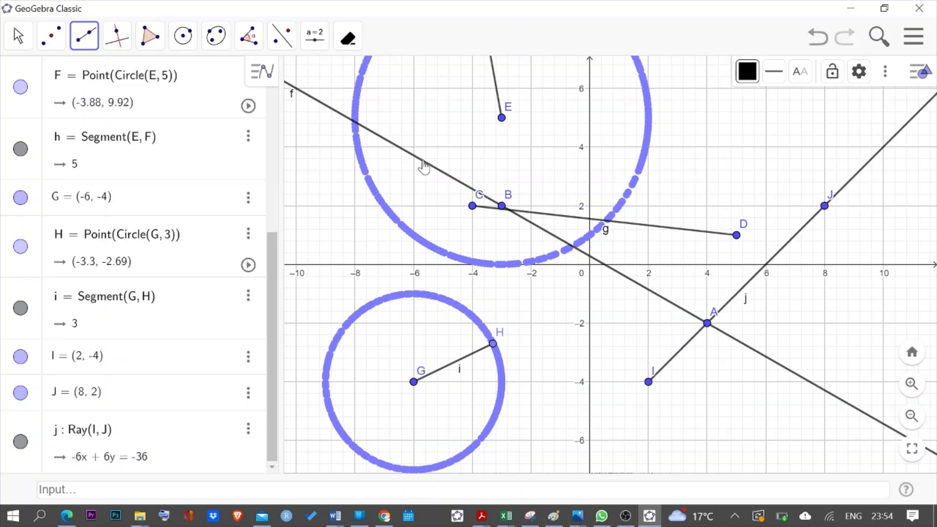
Select ray j with the Move tool, color it red, and deselect it.
click(18, 36)
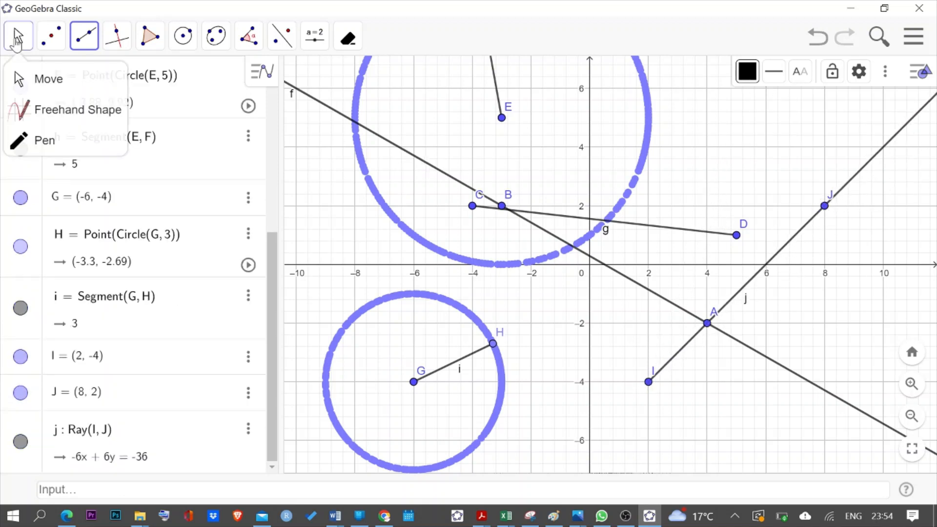
click(42, 80)
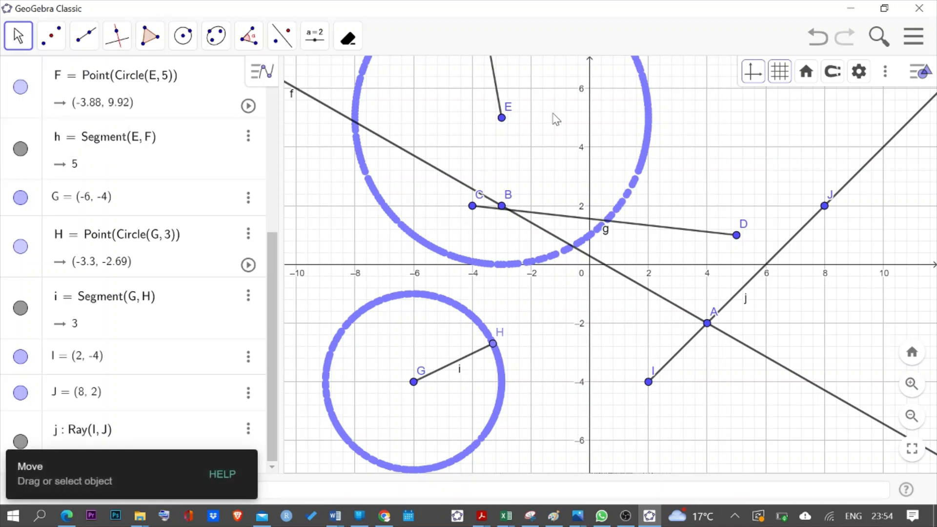
click(861, 174)
click(748, 73)
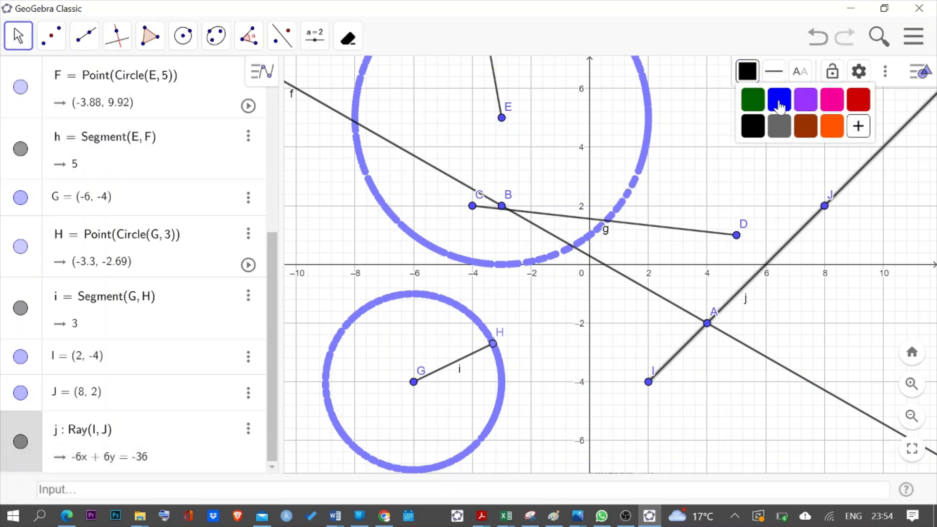
click(861, 104)
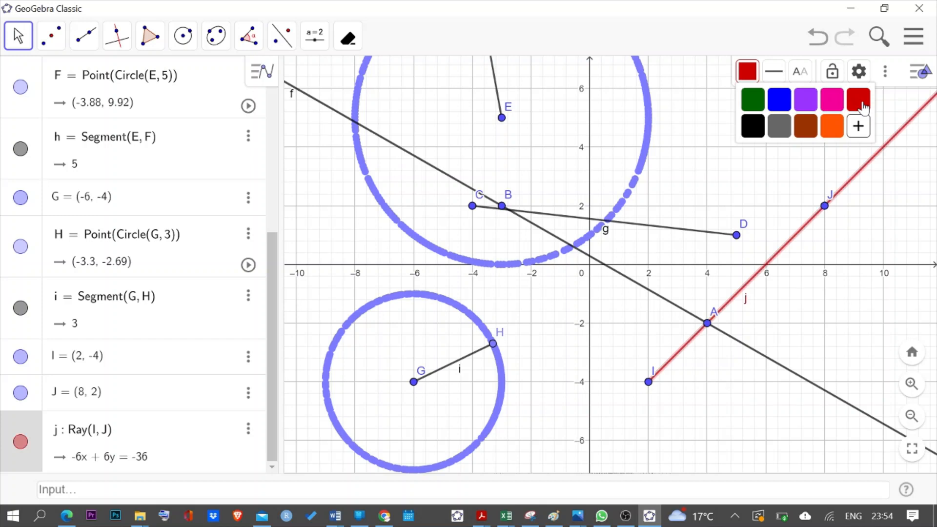
click(906, 198)
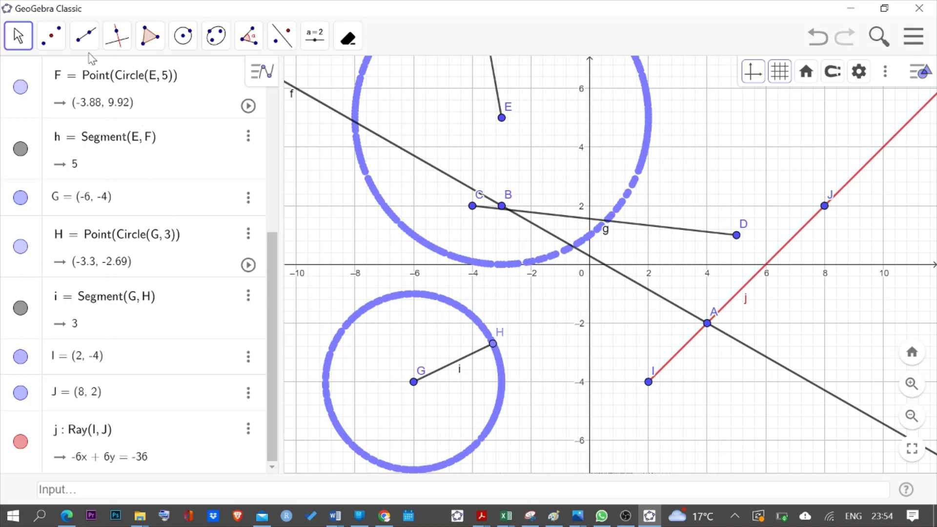
Color point H pink and start its animation so its traced circle around G is redrawn in pink.
click(18, 37)
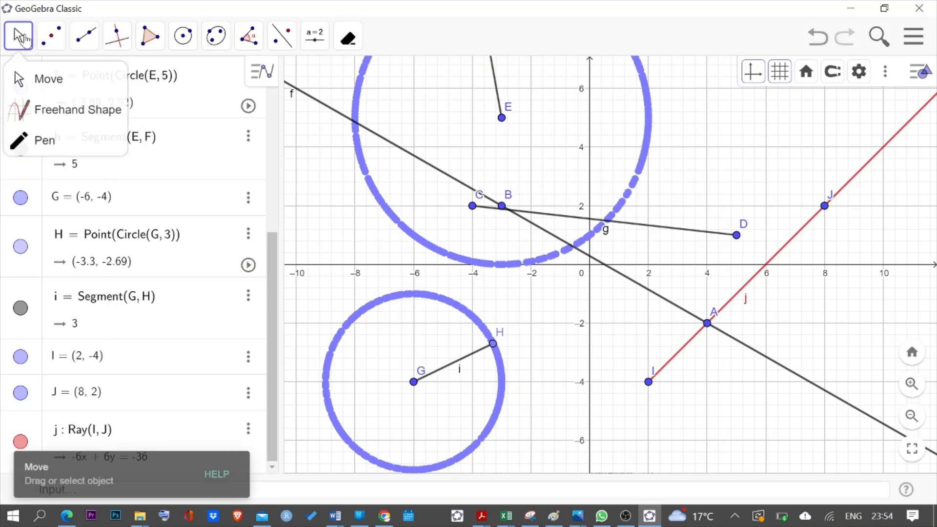
click(49, 78)
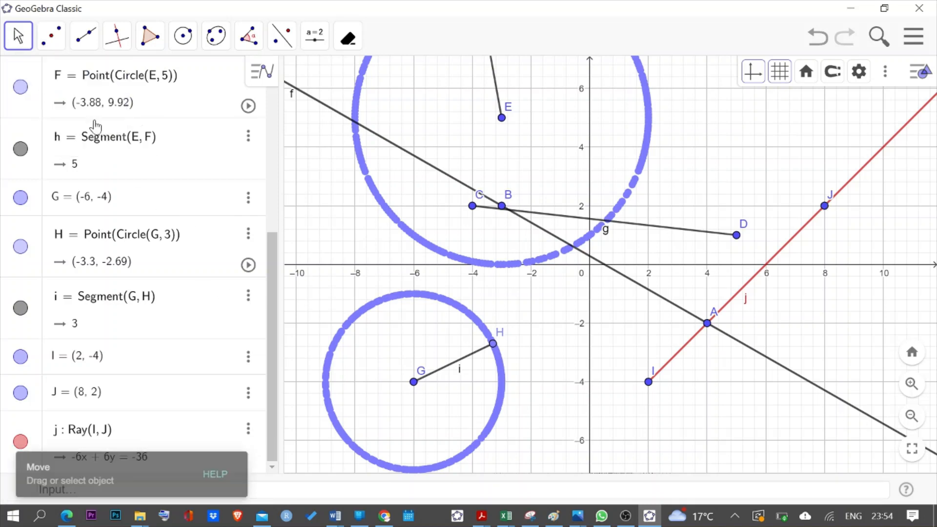
click(493, 344)
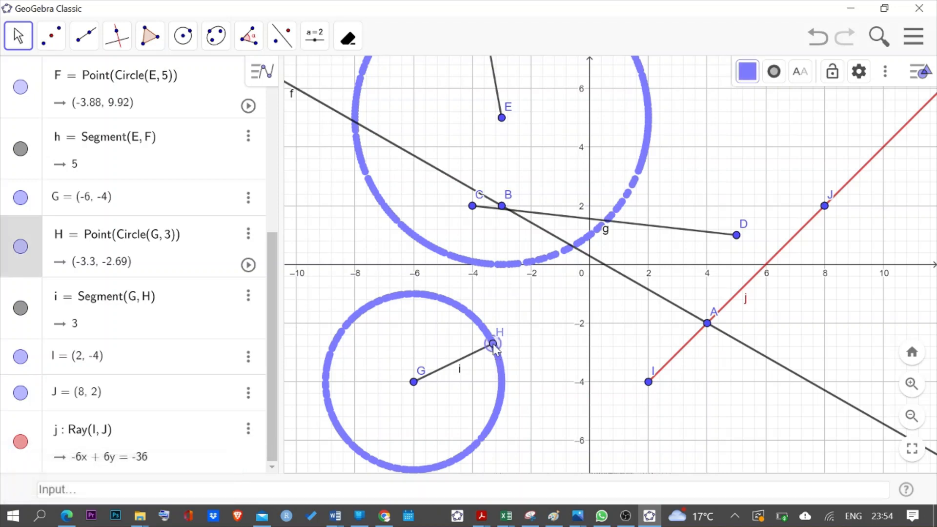
click(746, 72)
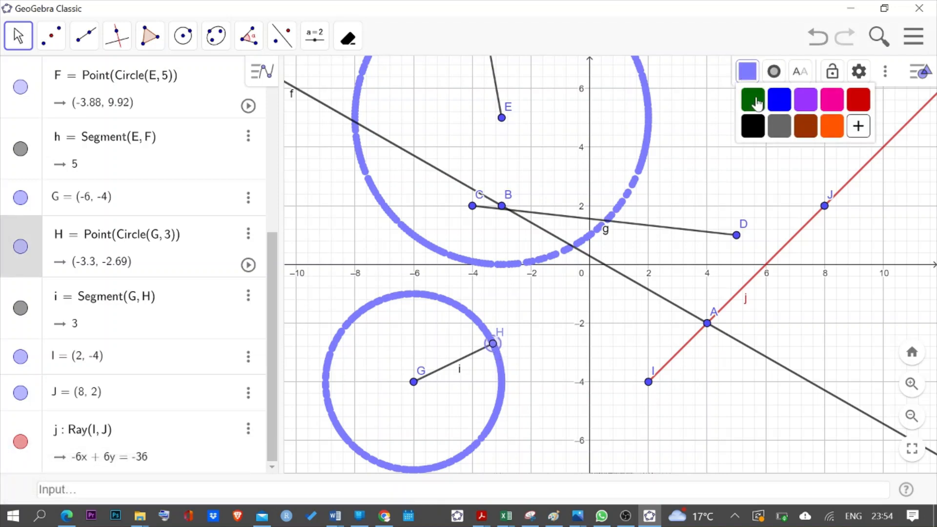
click(833, 105)
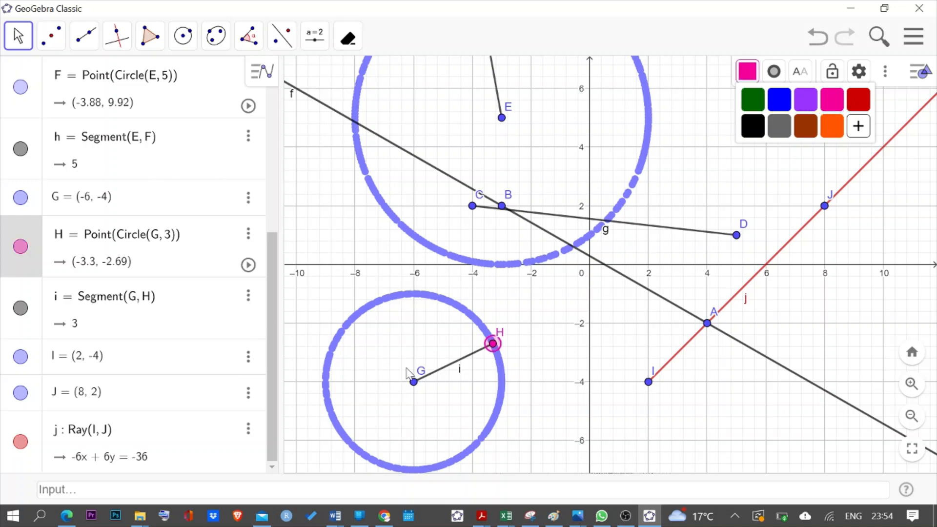
click(492, 353)
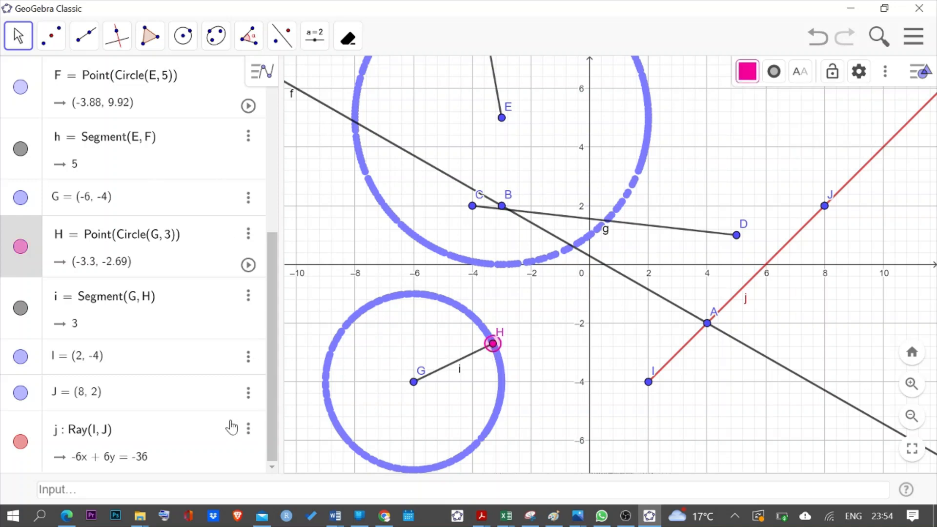
click(249, 265)
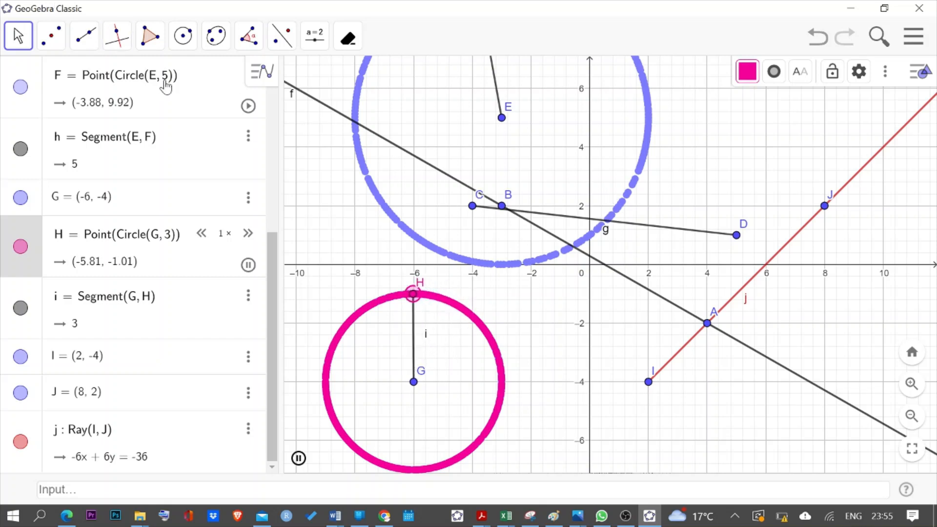
Activate the Polyline tool and clear the construction by pausing point H's animation and deleting all objects.
click(88, 39)
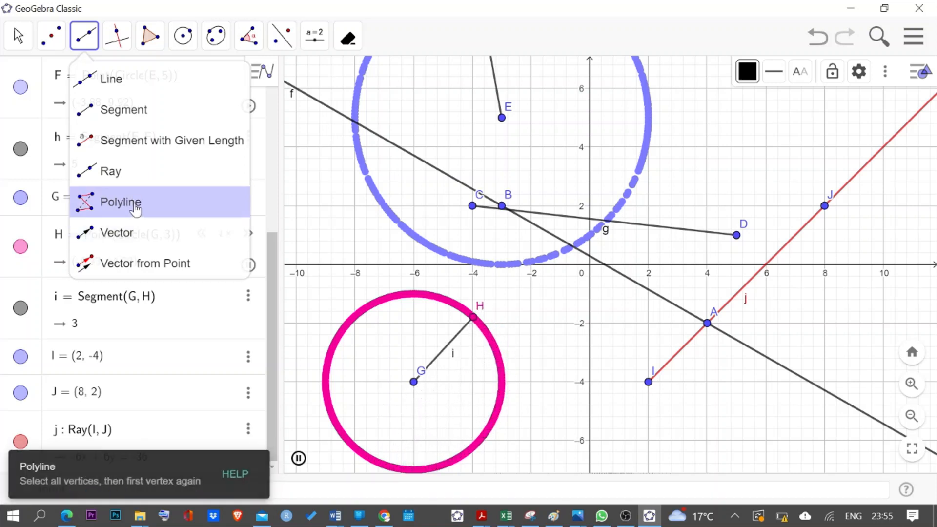
click(136, 209)
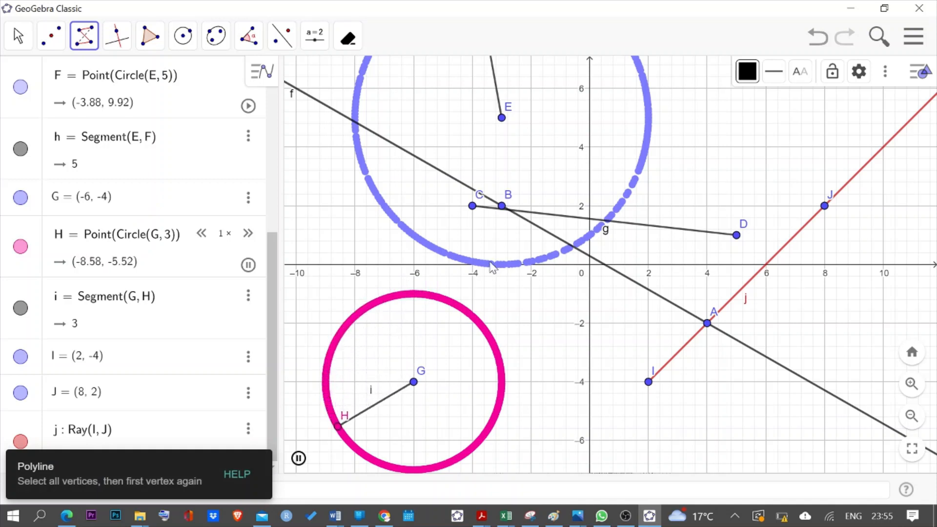
click(248, 265)
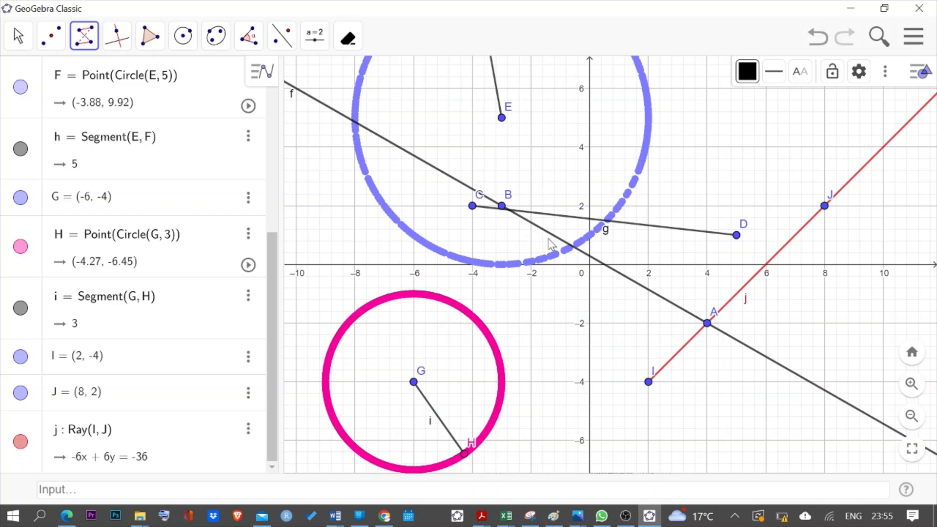
key(ctrl+a)
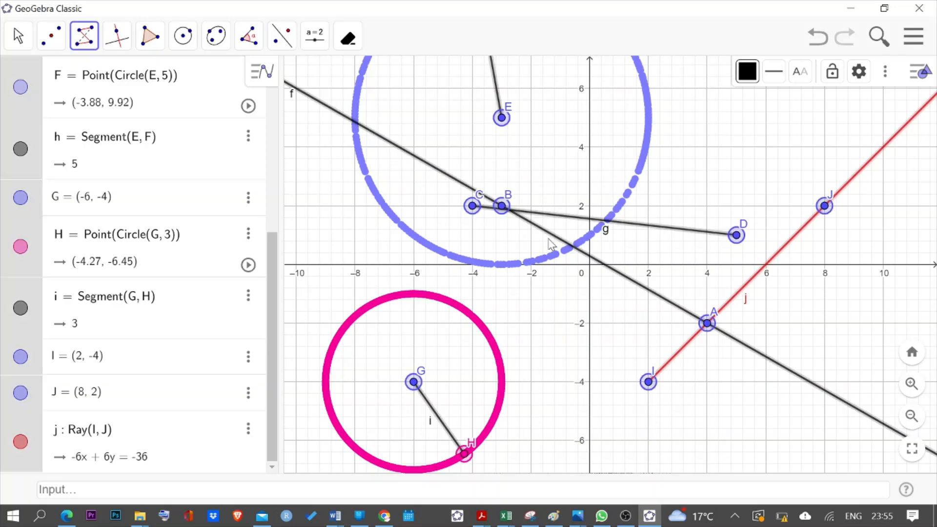
key(Delete)
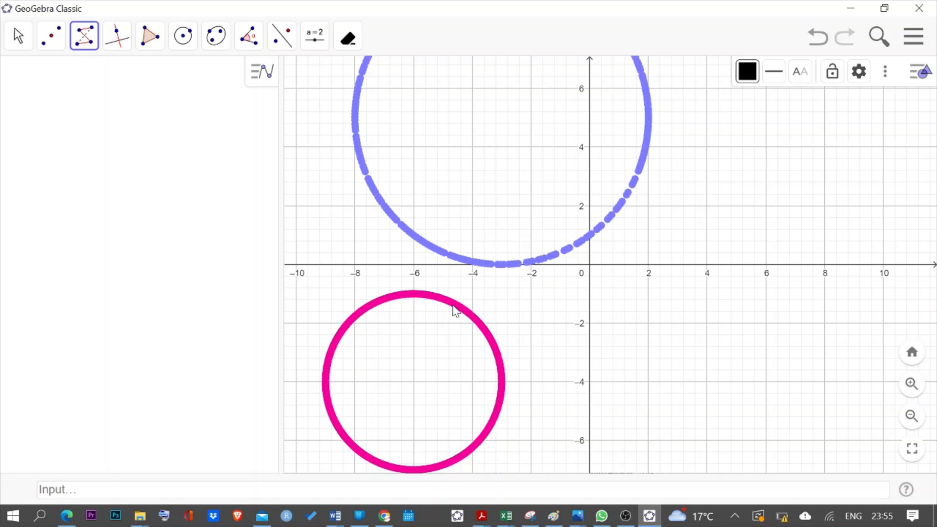
Clear the leftover circle traces by shifting the graphics view slightly with the Move tool.
click(17, 38)
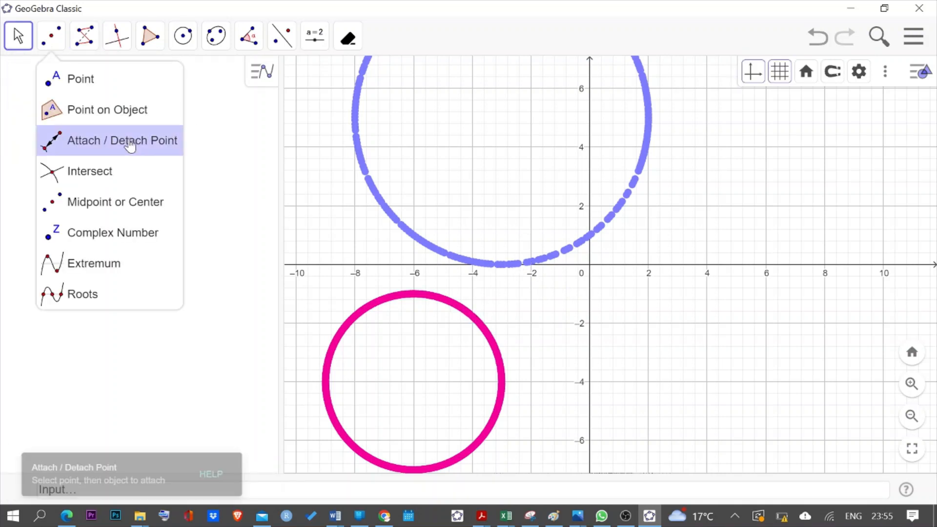
click(27, 80)
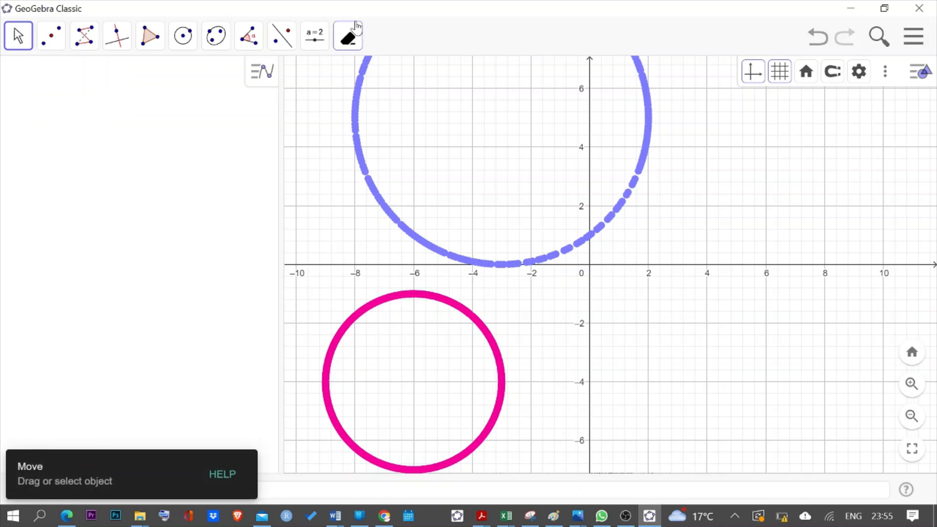
mouse_move(397, 116)
mouse_down()
mouse_move(402, 127)
mouse_move(441, 142)
mouse_move(385, 136)
mouse_up()
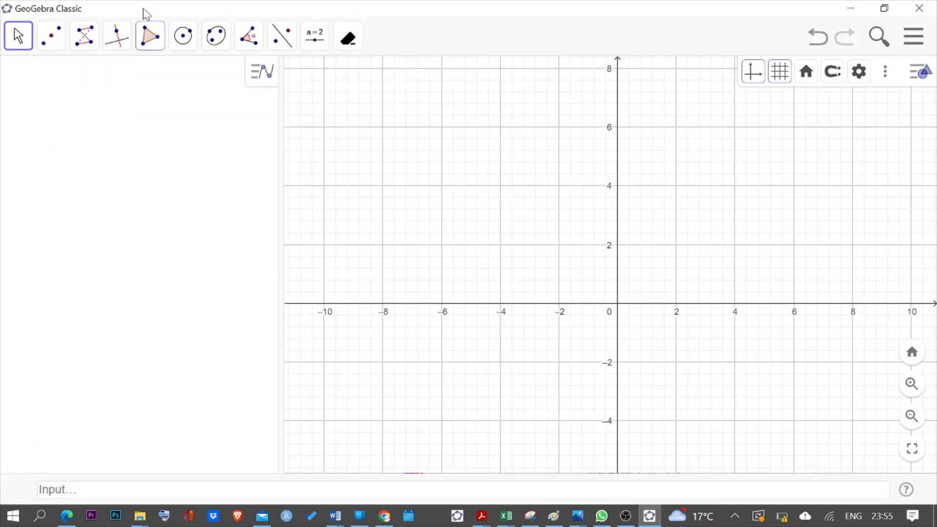
Create a polyline through about (-7.47, 5.34), (-8.84, 0.38), (-2, -4), (2, 2) and (0, 6).
click(84, 36)
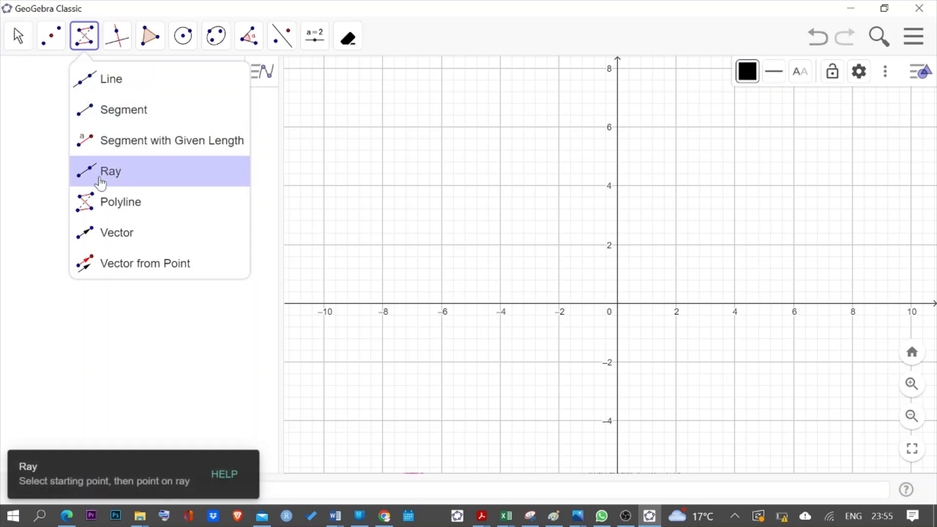
click(101, 208)
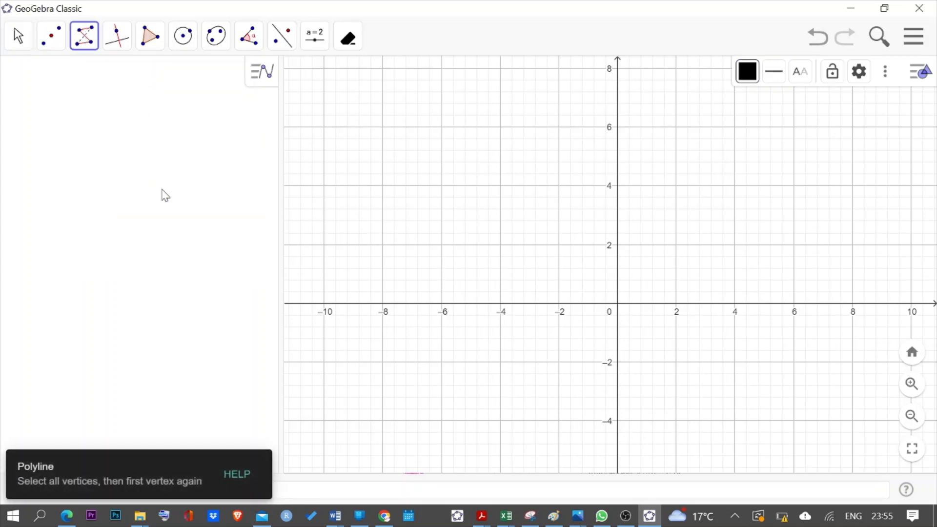
click(398, 146)
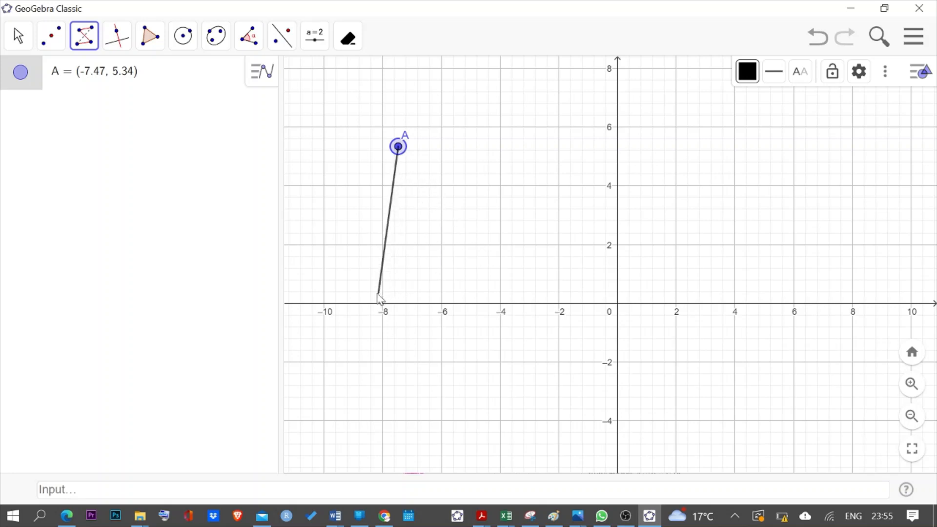
click(357, 292)
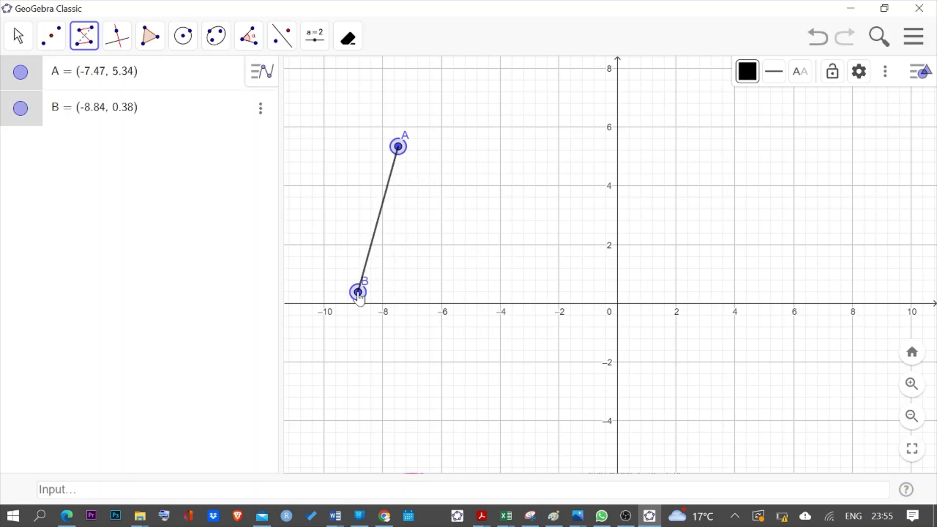
click(560, 421)
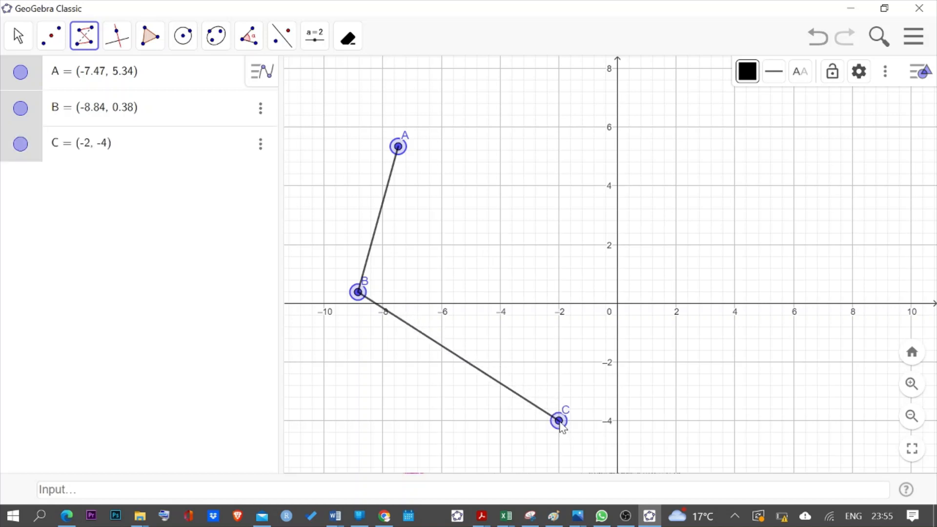
click(677, 244)
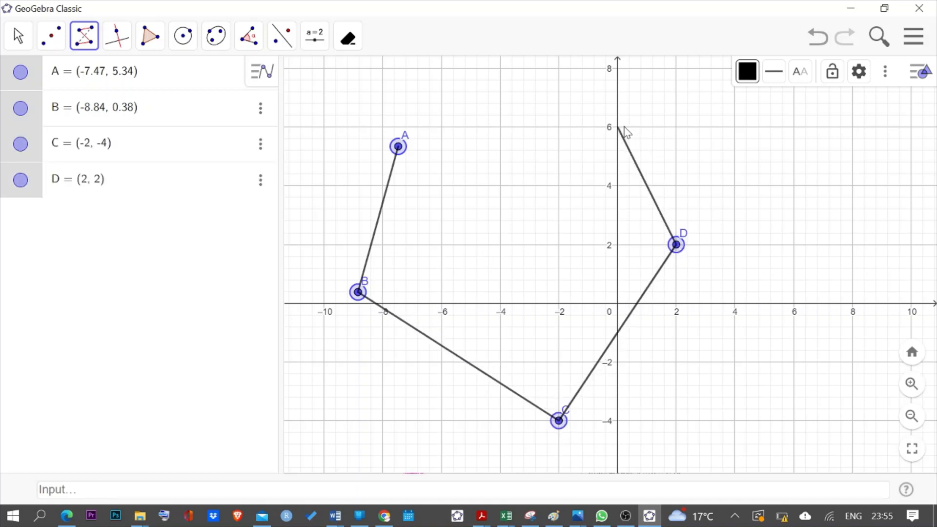
click(618, 128)
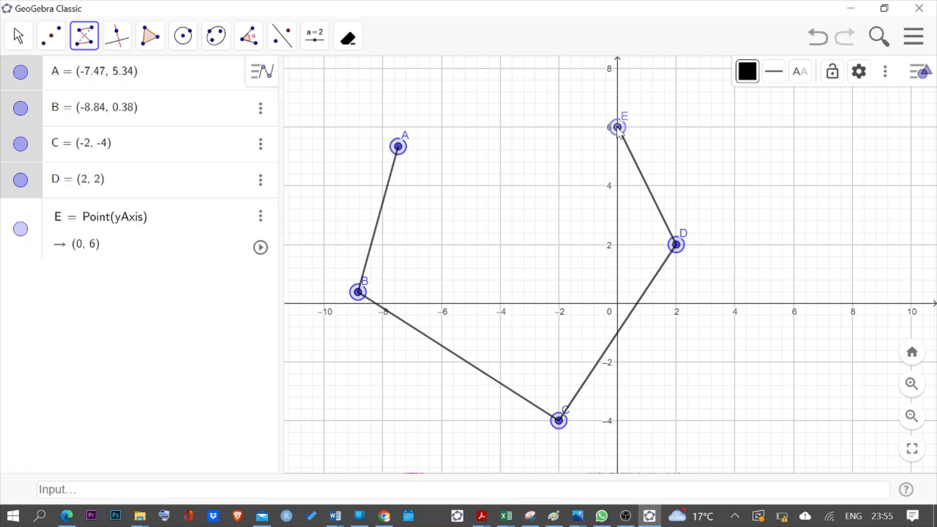
click(399, 147)
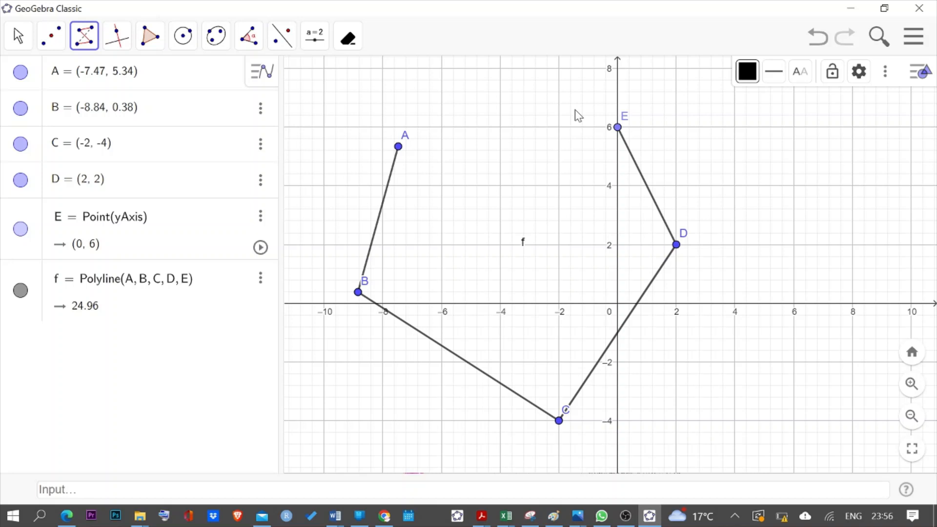
Create a second, winding polyline with 15 vertices, from about (-5, 4.75) to about (2.26, 3.87).
click(470, 164)
click(504, 295)
click(577, 198)
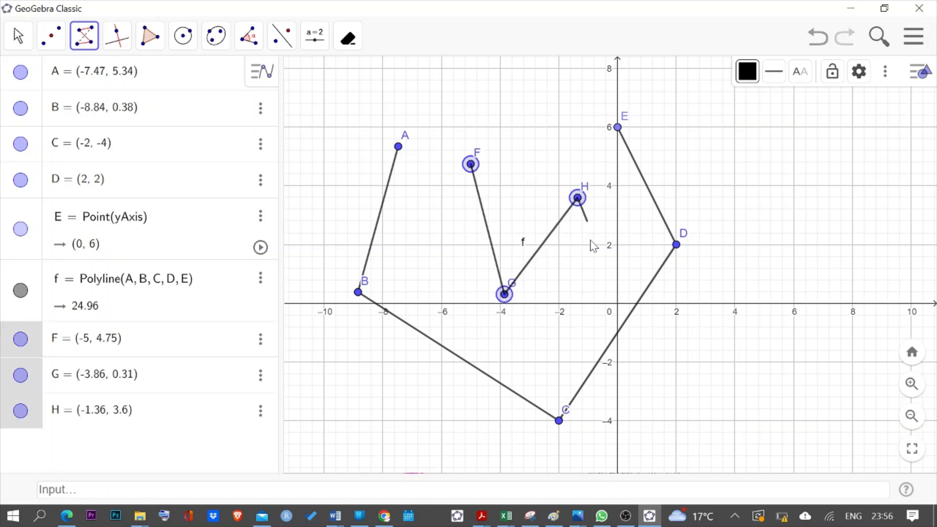
click(587, 289)
click(765, 206)
click(800, 344)
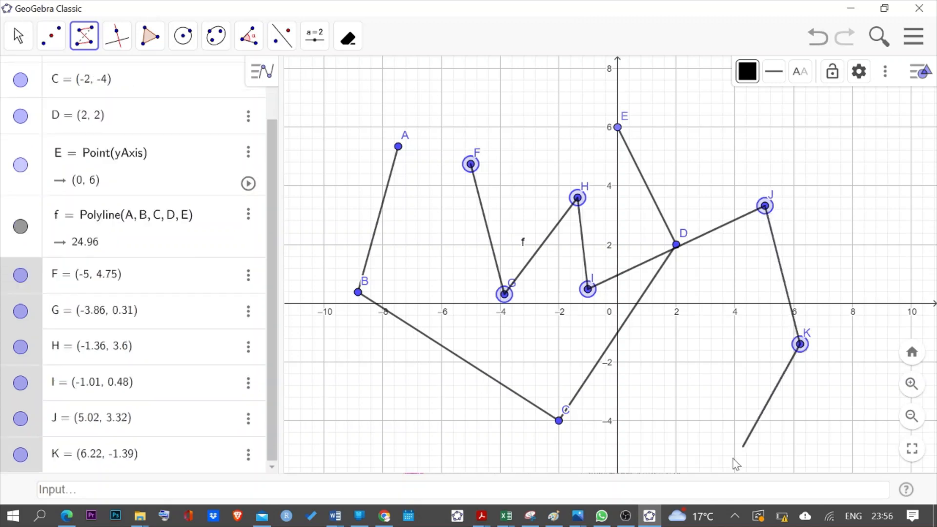
click(671, 370)
click(610, 409)
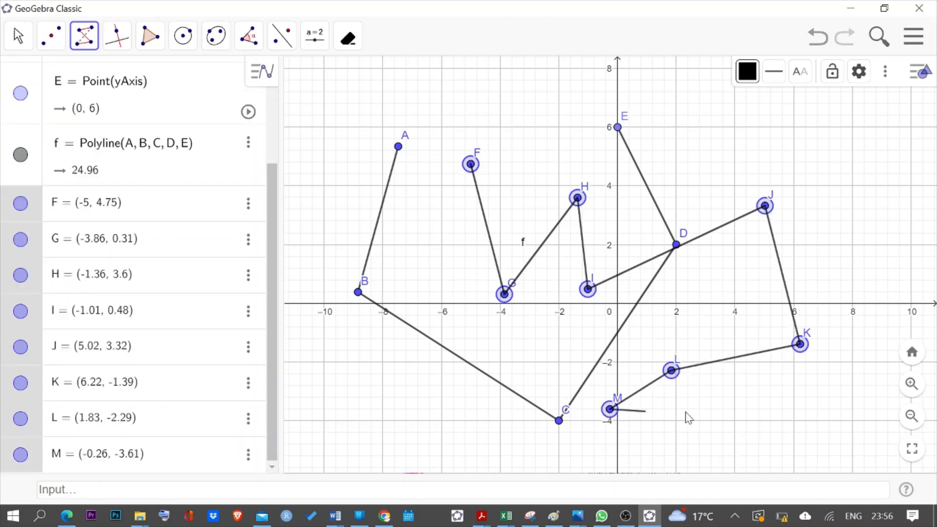
click(737, 435)
click(809, 387)
click(865, 332)
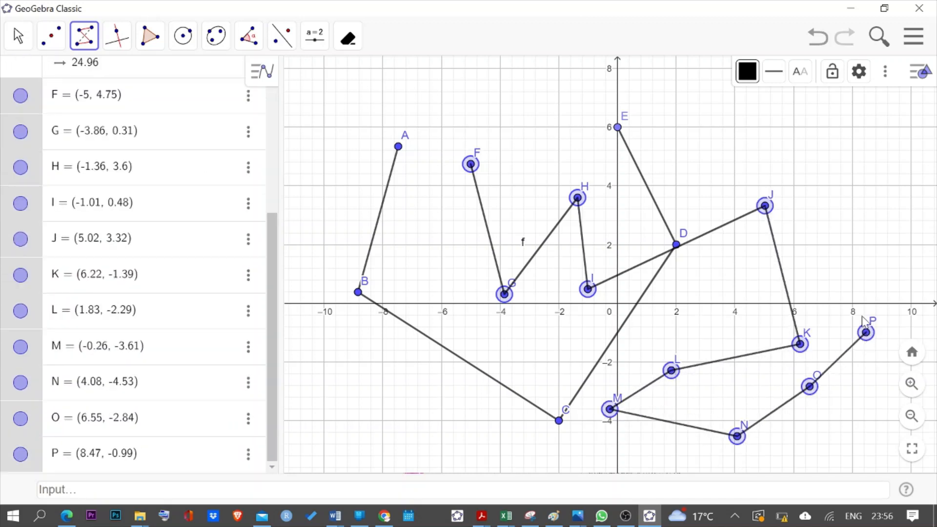
click(838, 221)
click(776, 154)
click(711, 154)
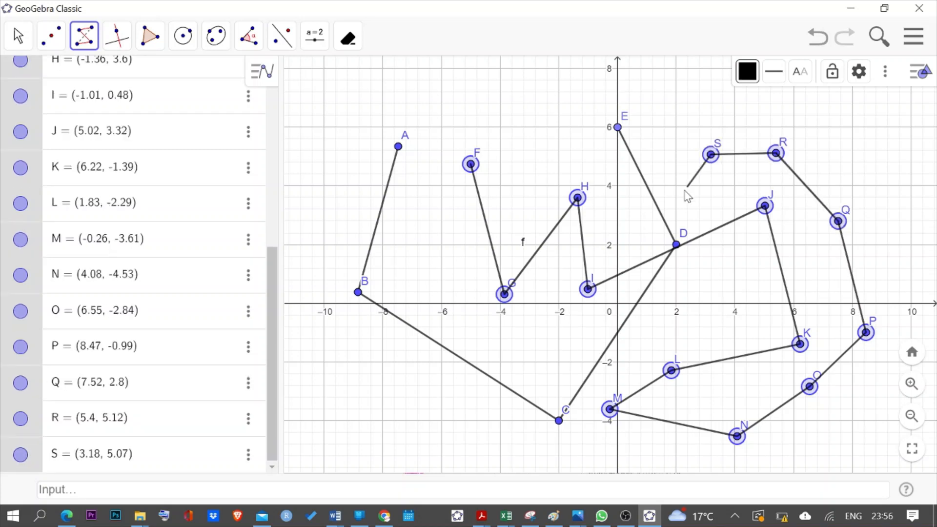
click(684, 189)
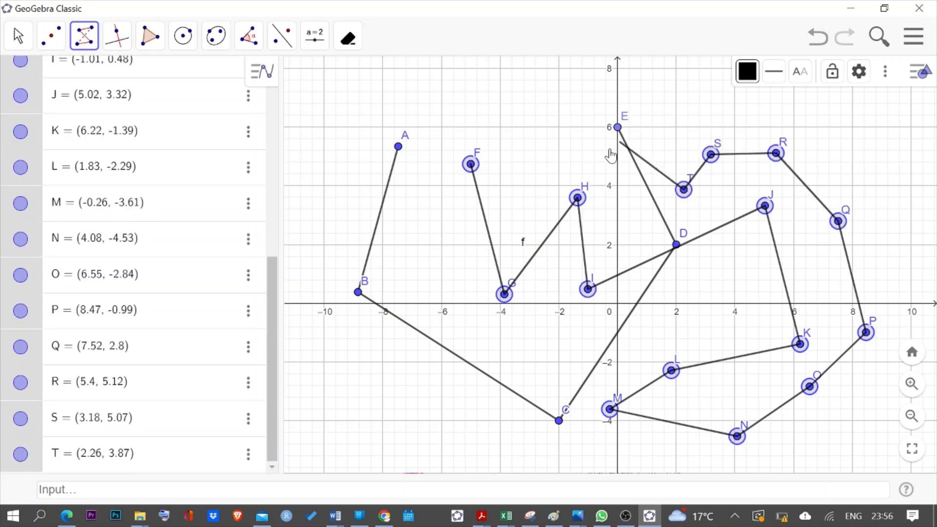
click(471, 164)
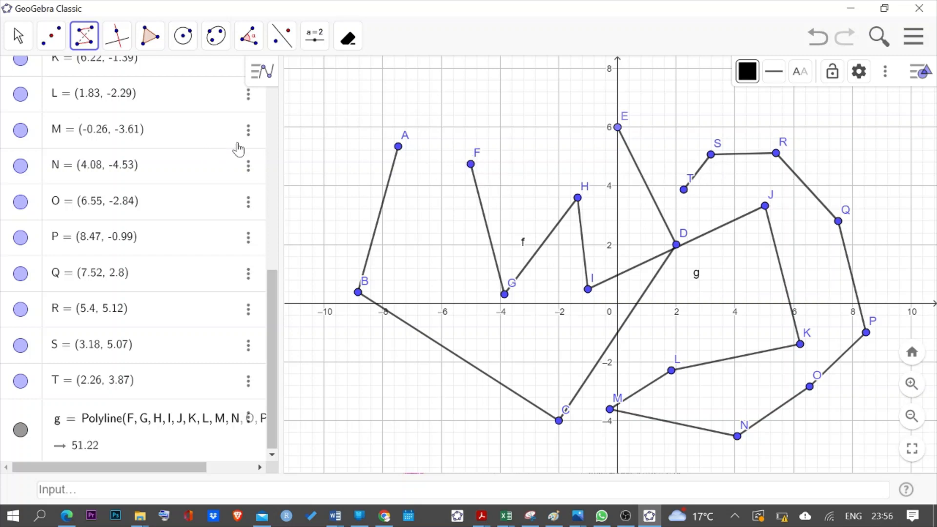
Delete all objects and create a vector from (-8, -4) to (-4, 2) with the Vector tool.
click(85, 47)
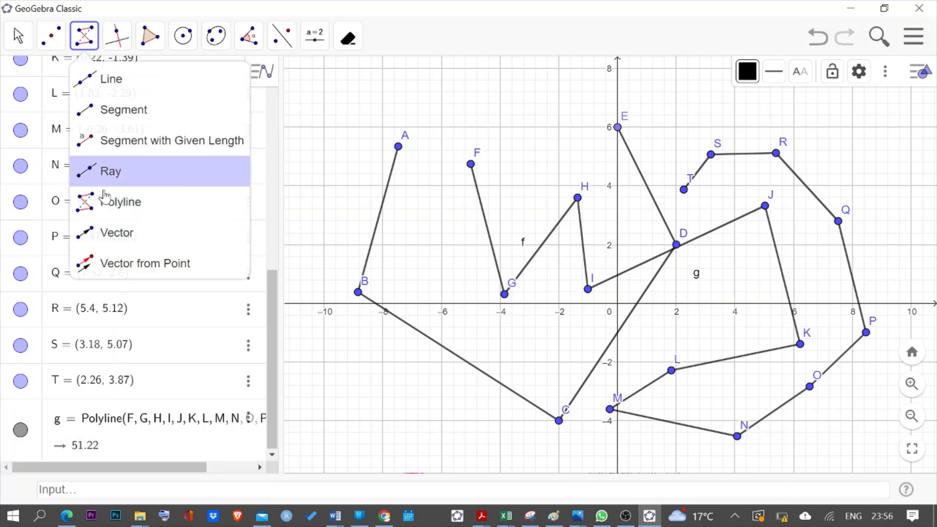
click(111, 234)
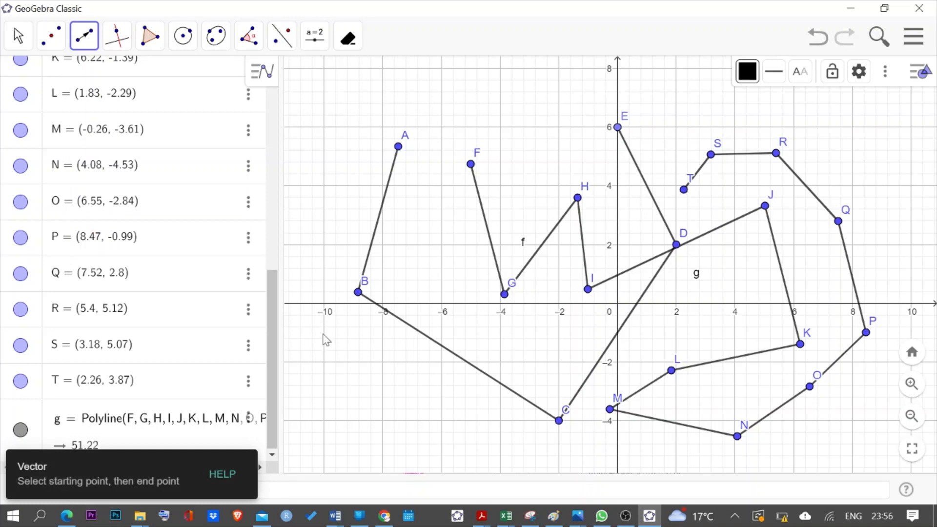
key(ctrl+a)
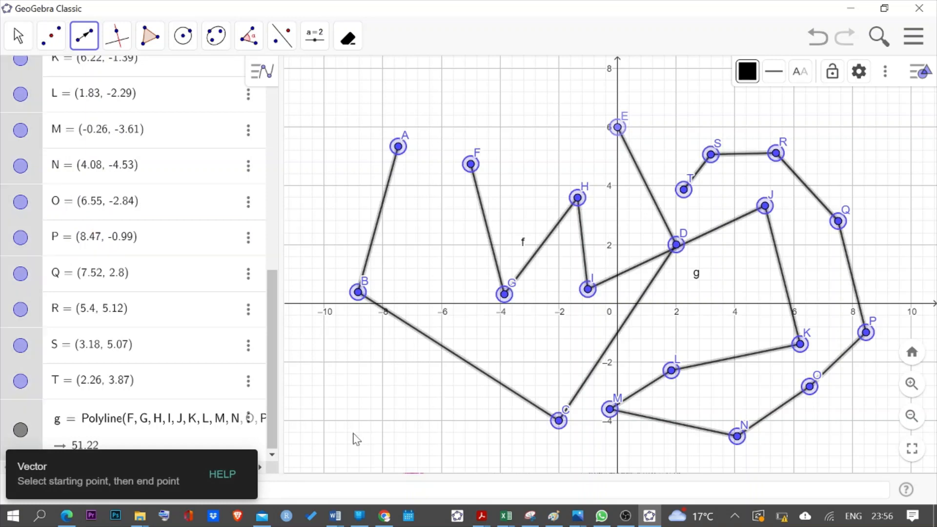
key(Delete)
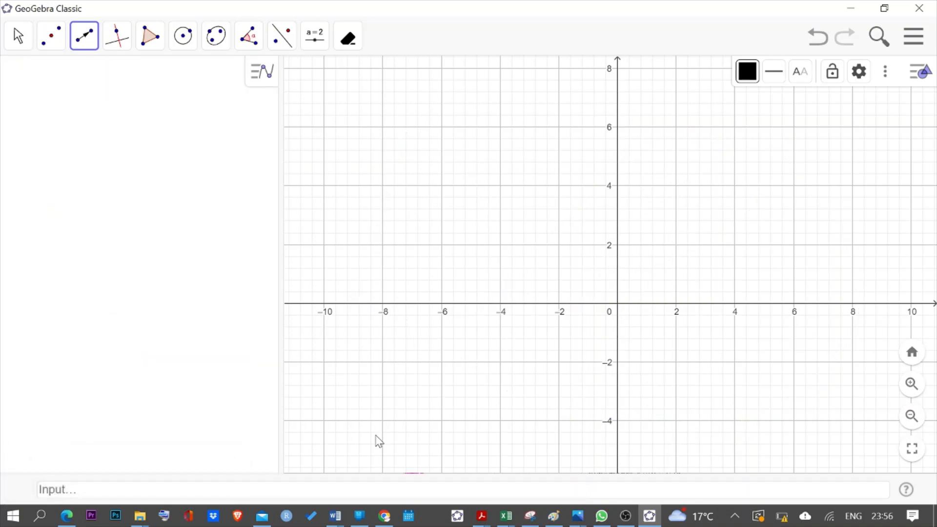
click(382, 421)
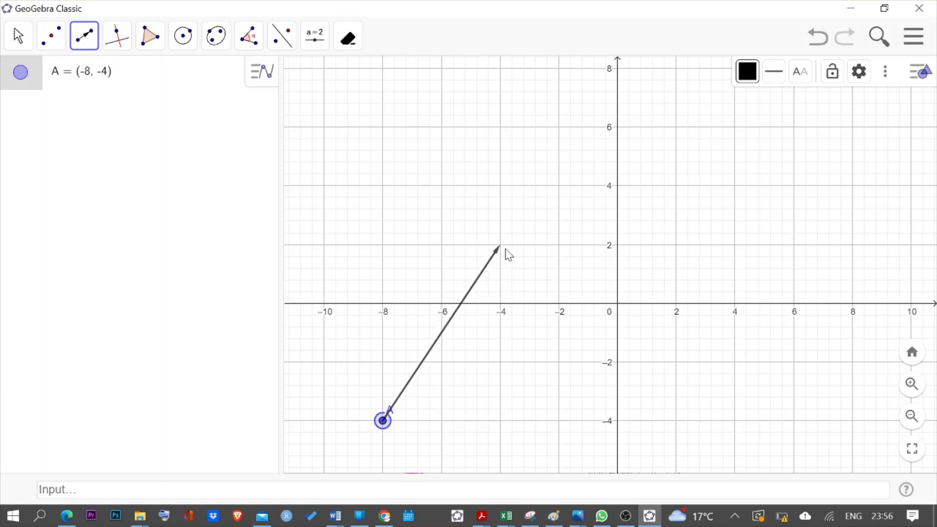
click(501, 246)
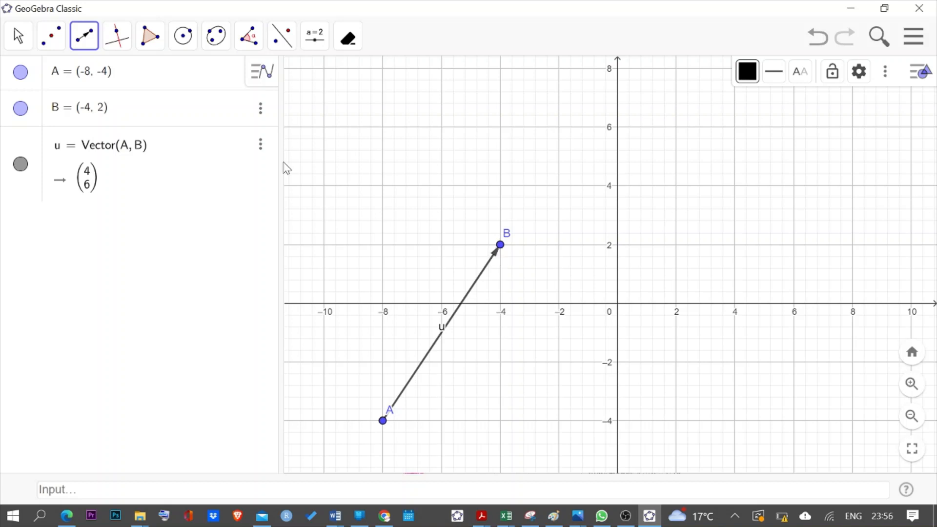
Delete the remaining points B and A to empty the construction.
click(85, 38)
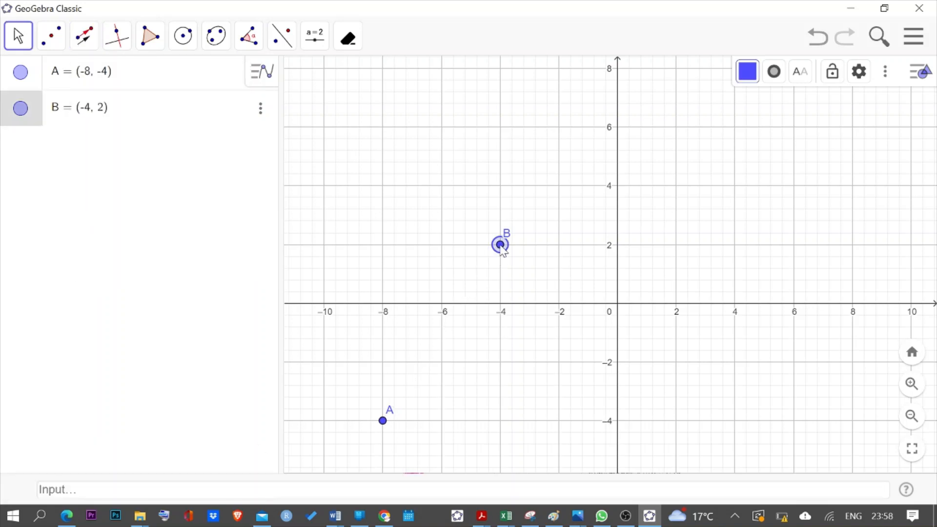
key(Delete)
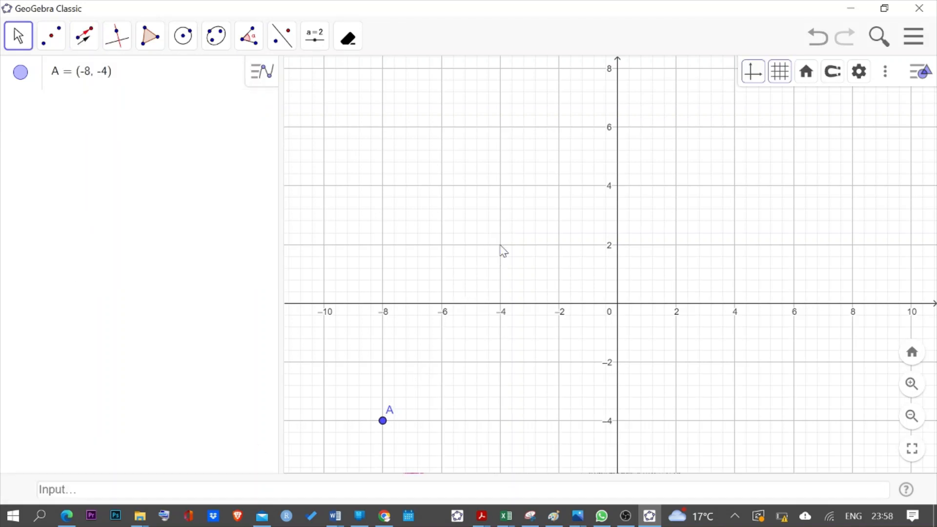
click(383, 422)
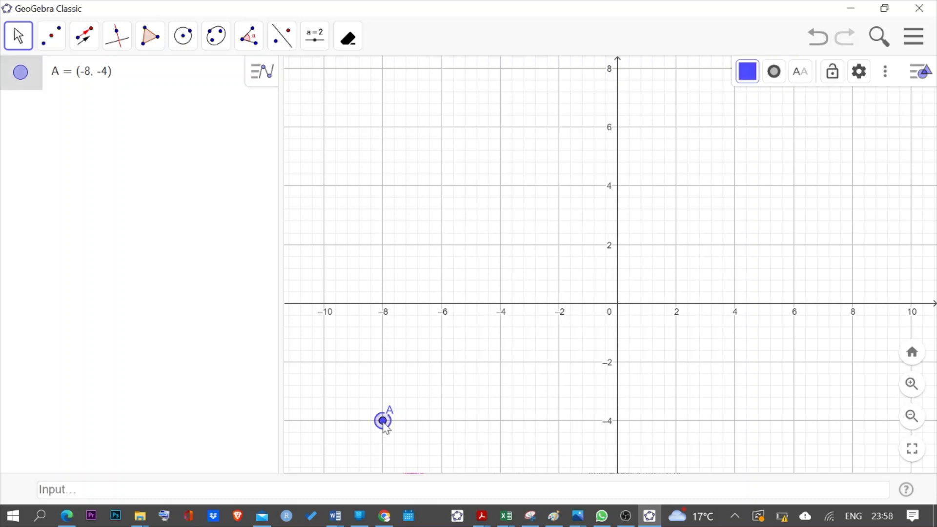
key(Delete)
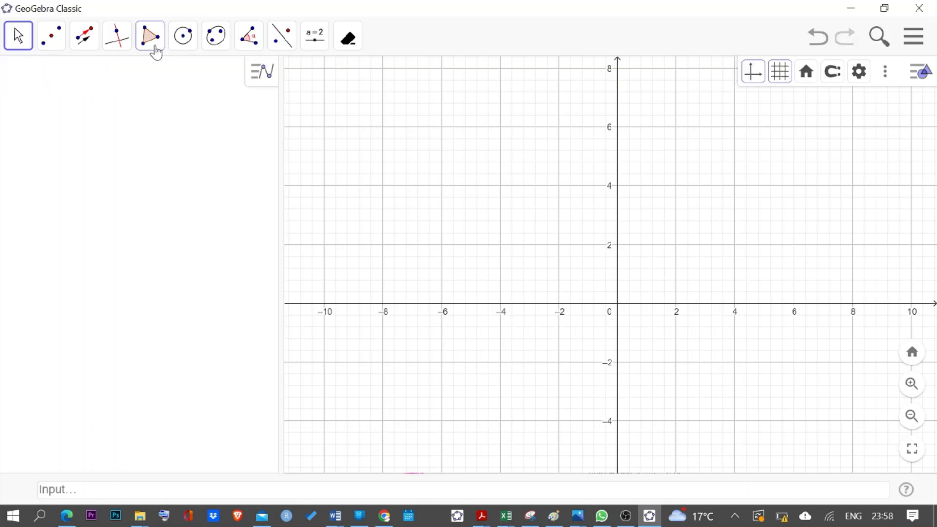
click(84, 39)
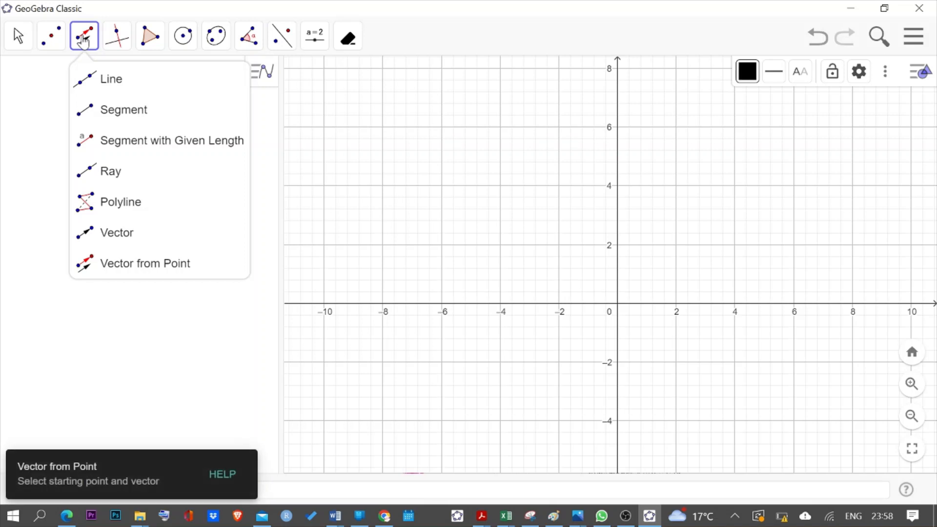
mouse_move(18, 38)
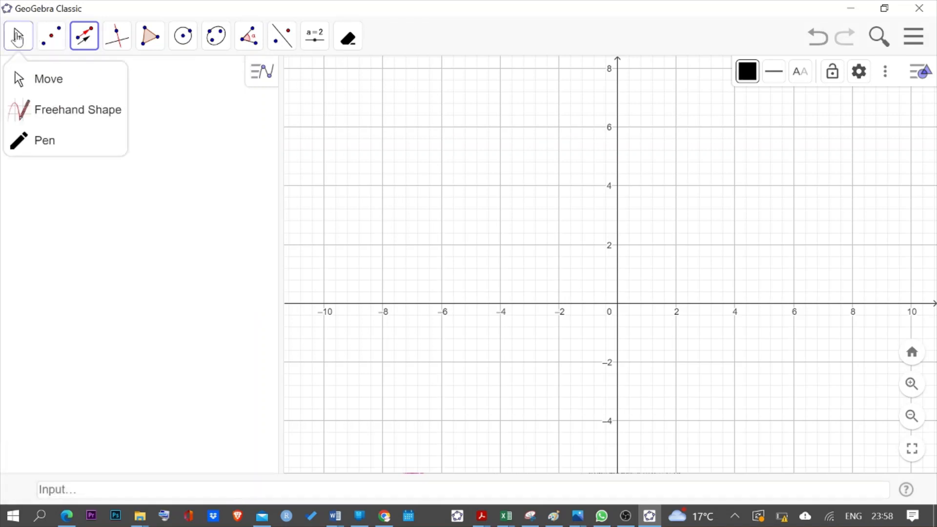
click(39, 82)
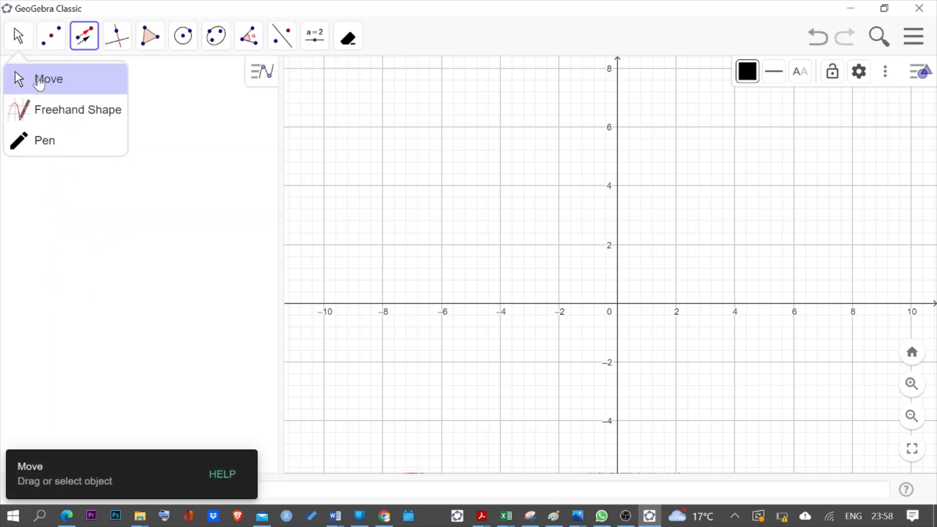
mouse_move(51, 35)
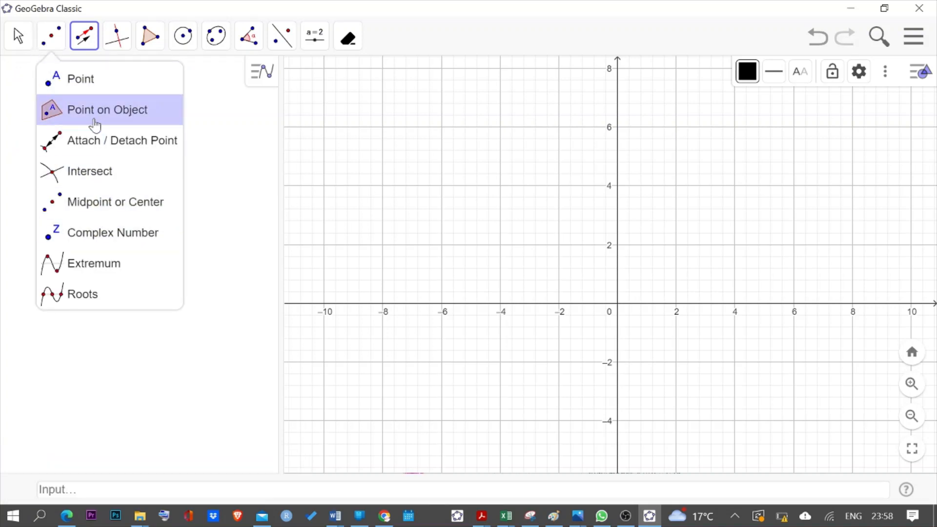
mouse_move(85, 40)
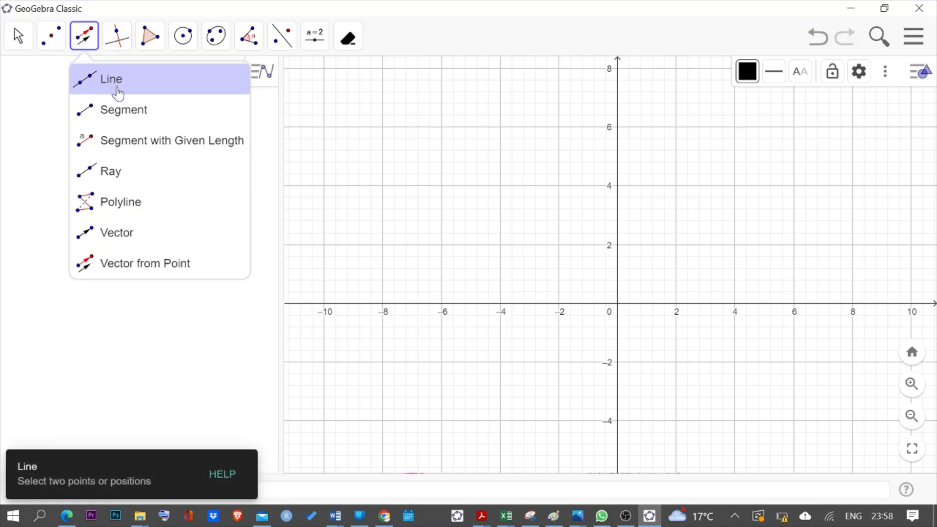